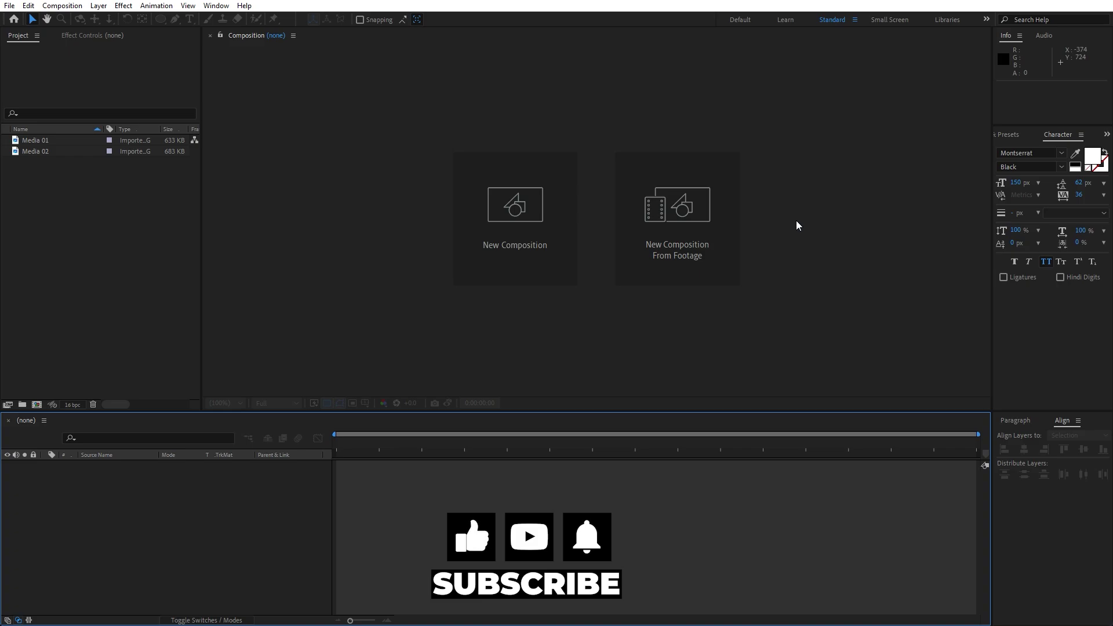
- Create a 1920 x 1080 composition named Final and add the Media 01 image to it as a layer
{"action": "left_click", "coordinate": [36, 405]}
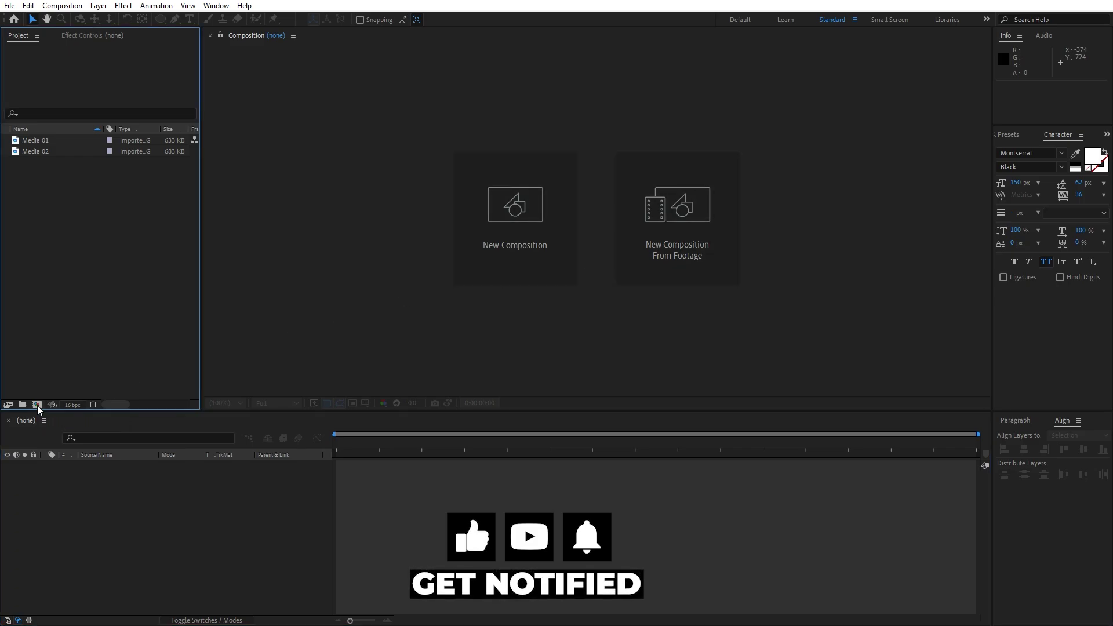
{"action": "type", "text": "Final"}
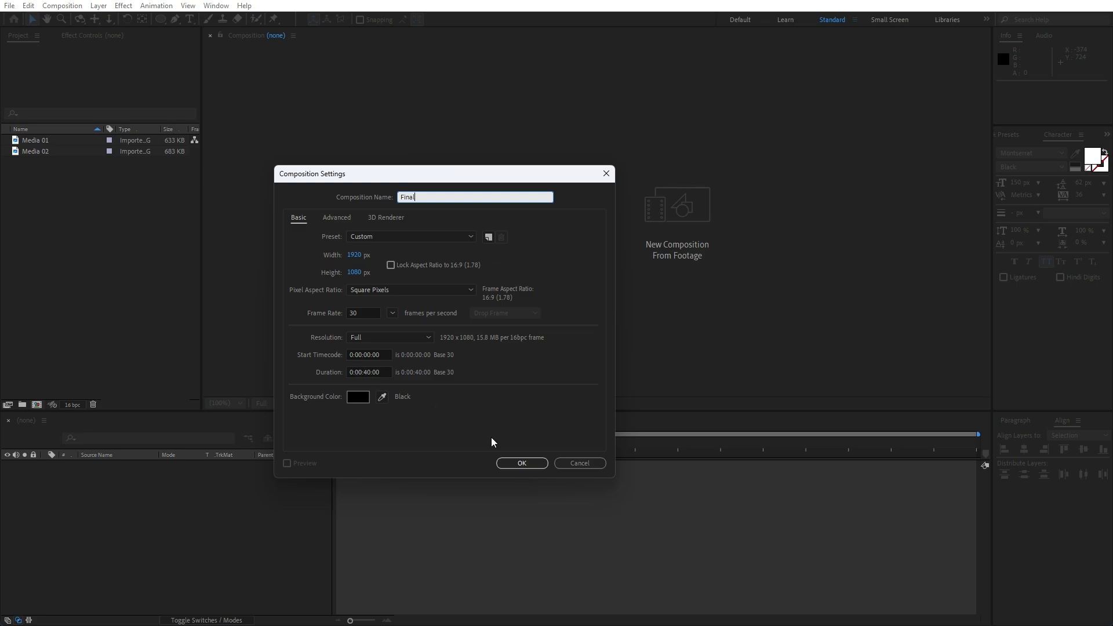
{"action": "left_click", "coordinate": [511, 463]}
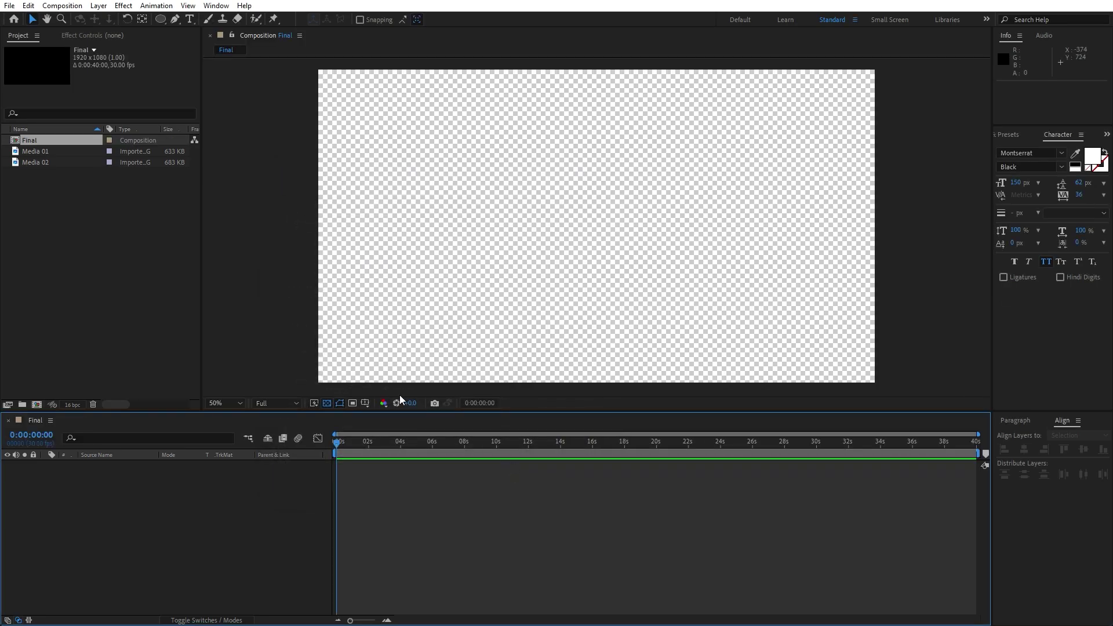
{"action": "left_click", "coordinate": [38, 151]}
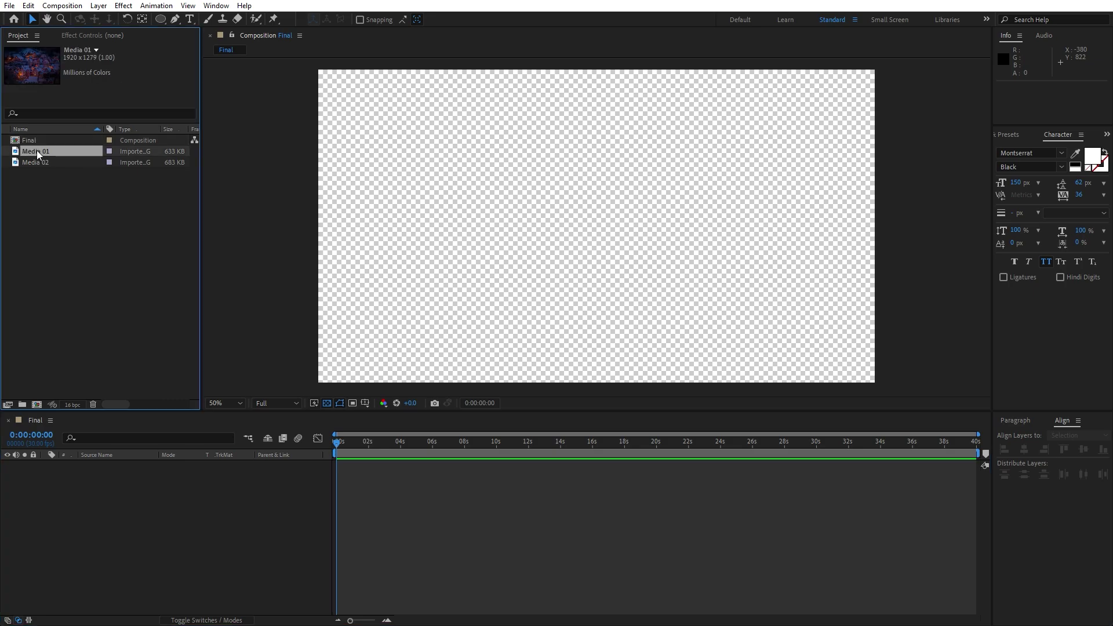
{"action": "left_click_drag", "start_coordinate": [37, 151], "coordinate": [129, 551]}
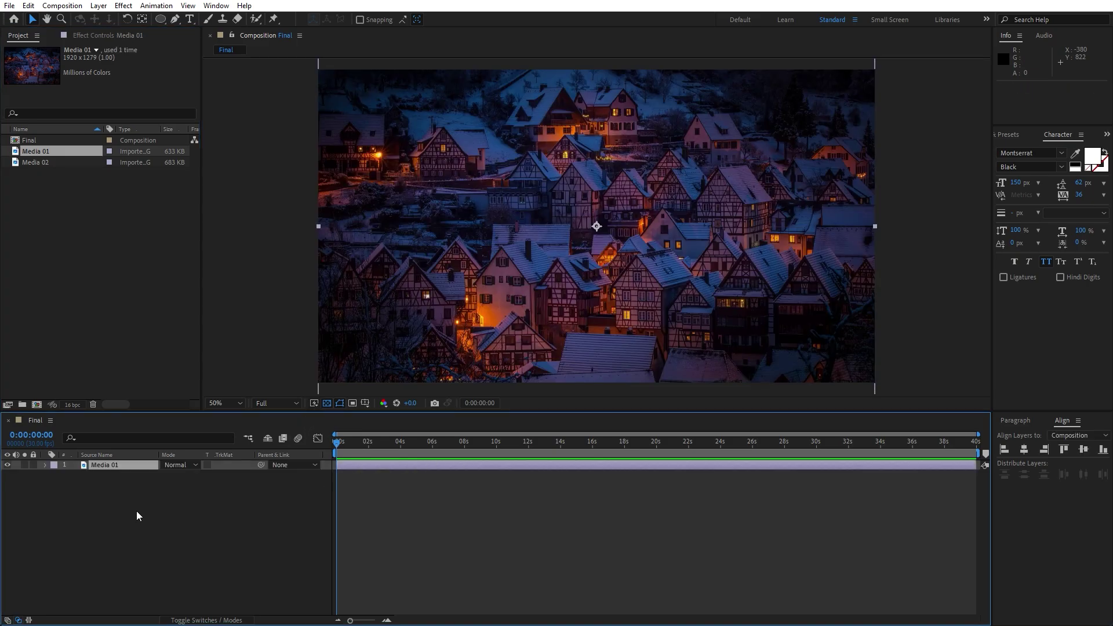
- Keyframe the scale of the Media 01 layer from 120% at 0 seconds to 100% at 6 seconds
{"action": "key", "text": "s"}
{"action": "left_click", "coordinate": [74, 476]}
{"action": "left_click", "coordinate": [178, 476]}
{"action": "type", "text": "120"}
{"action": "key", "text": "Return"}
{"action": "mouse_move", "coordinate": [365, 445]}
{"action": "left_mouse_down"}
{"action": "mouse_move", "coordinate": [436, 444]}
{"action": "mouse_move", "coordinate": [336, 447]}
{"action": "mouse_move", "coordinate": [423, 448]}
{"action": "mouse_move", "coordinate": [349, 448]}
{"action": "mouse_move", "coordinate": [398, 442]}
{"action": "mouse_move", "coordinate": [362, 443]}
{"action": "left_mouse_up"}
{"action": "left_click", "coordinate": [178, 475]}
{"action": "type", "text": "100"}
{"action": "key", "text": "Return"}
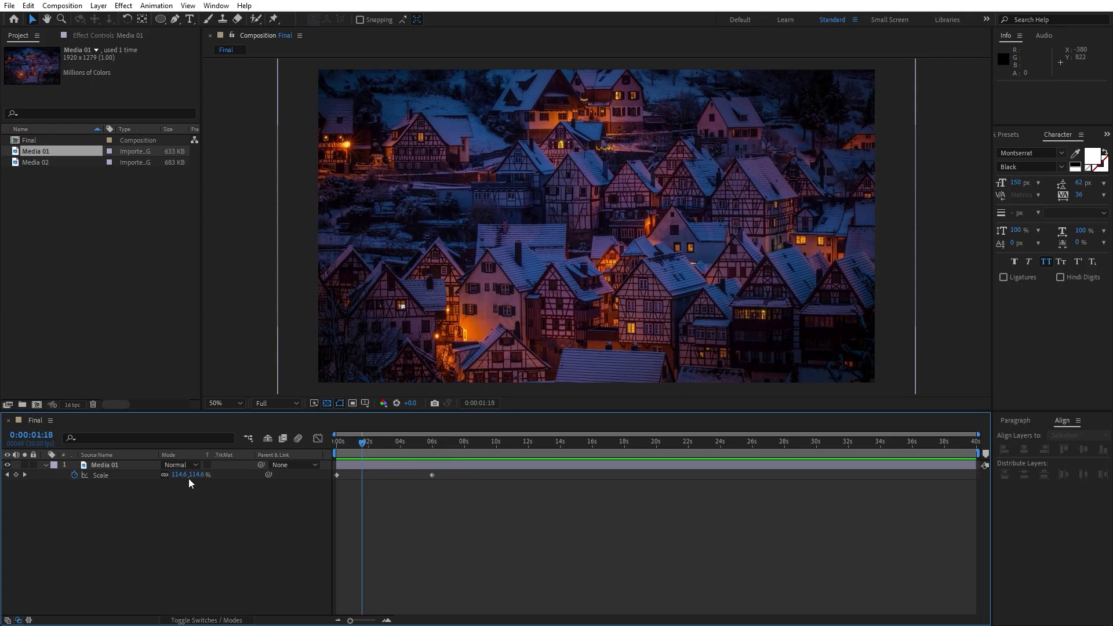
{"action": "left_click", "coordinate": [45, 465]}
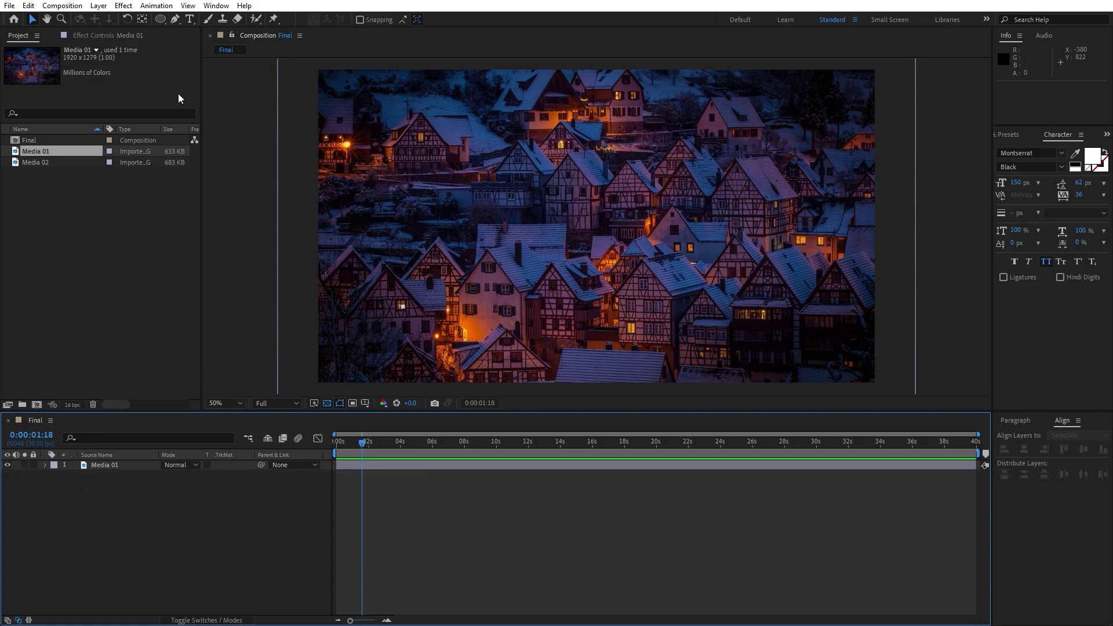
- Add a text layer reading CREATIVE over the image
{"action": "left_click", "coordinate": [189, 20]}
{"action": "left_click", "coordinate": [539, 234]}
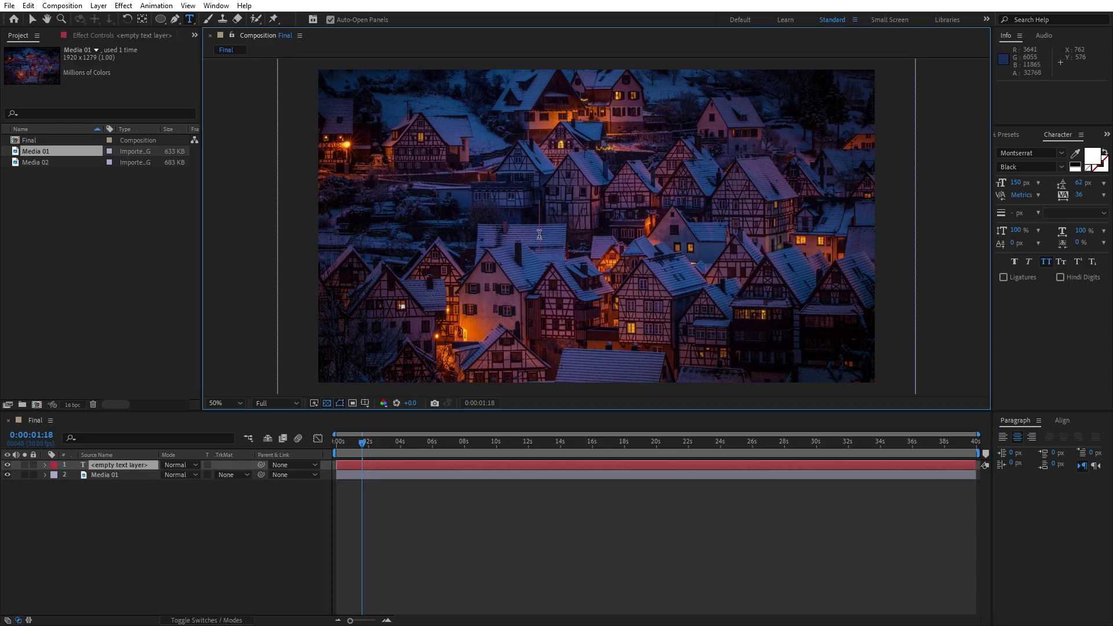
{"action": "type", "text": "CREA"}
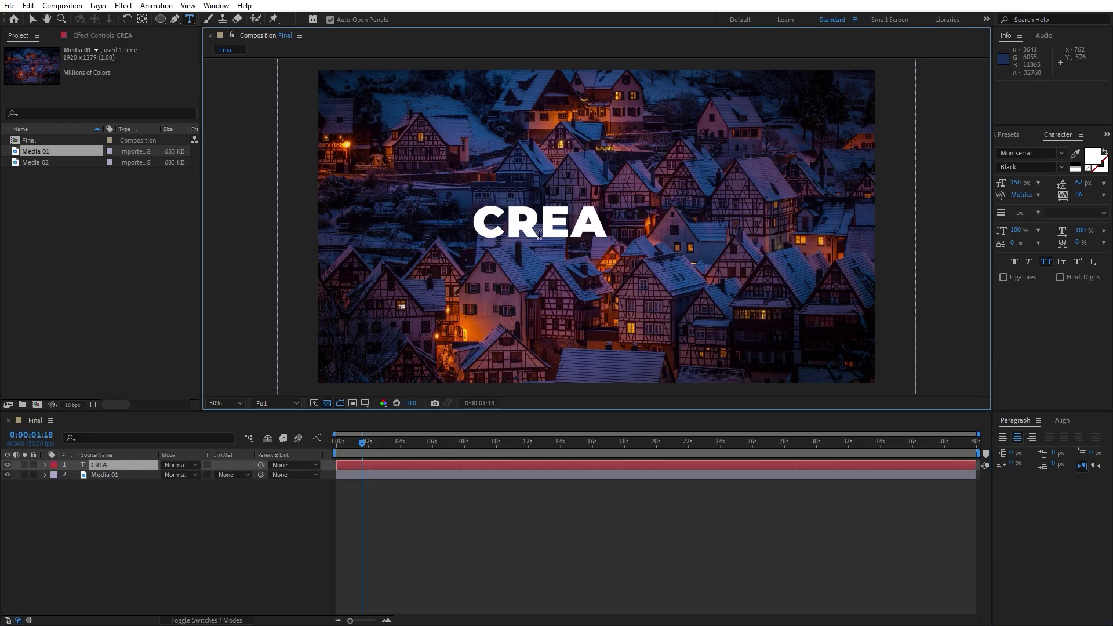
{"action": "type", "text": "TIVE"}
{"action": "left_click", "coordinate": [229, 474]}
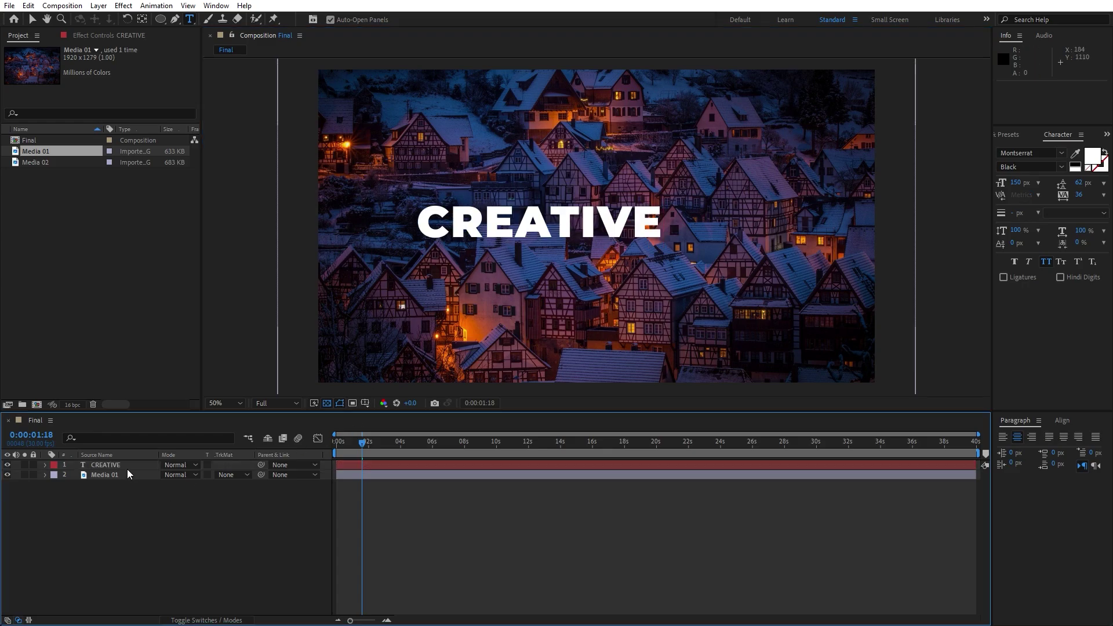
- Center the CREATIVE text layer horizontally and vertically in the composition
{"action": "left_click", "coordinate": [1061, 421]}
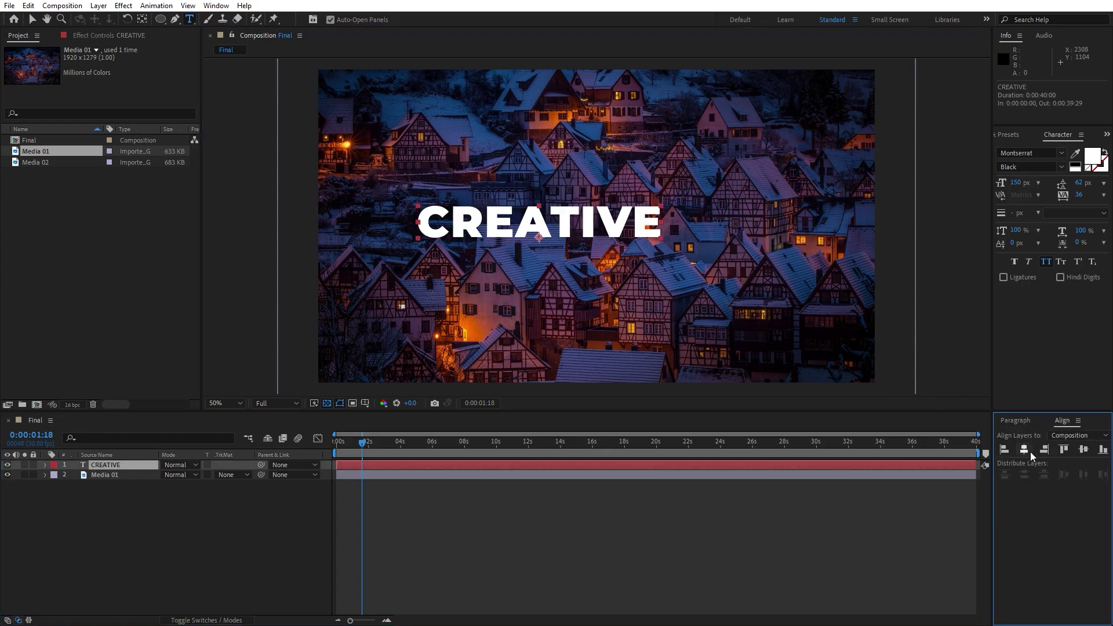
{"action": "left_click", "coordinate": [1024, 449]}
{"action": "left_click", "coordinate": [1082, 449]}
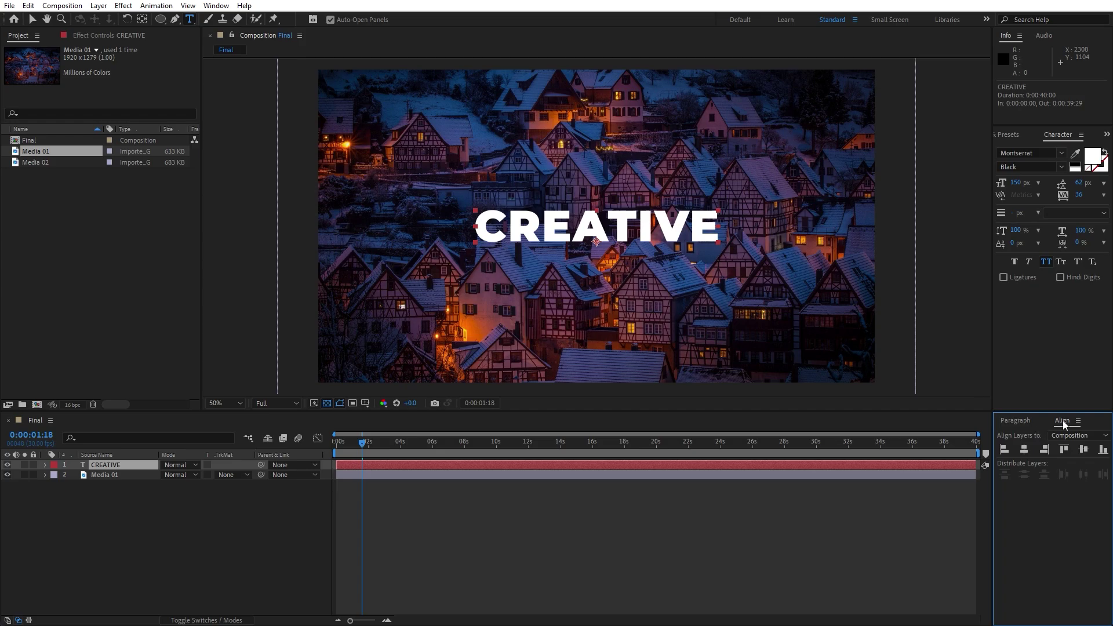
{"action": "left_click", "coordinate": [216, 5]}
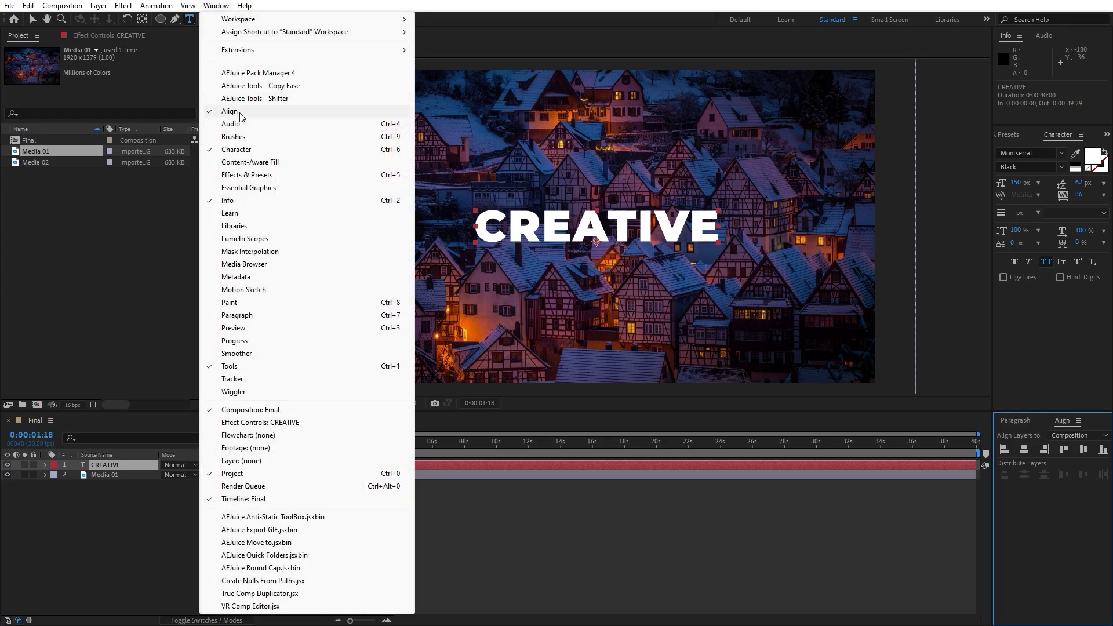
{"action": "left_click", "coordinate": [88, 527]}
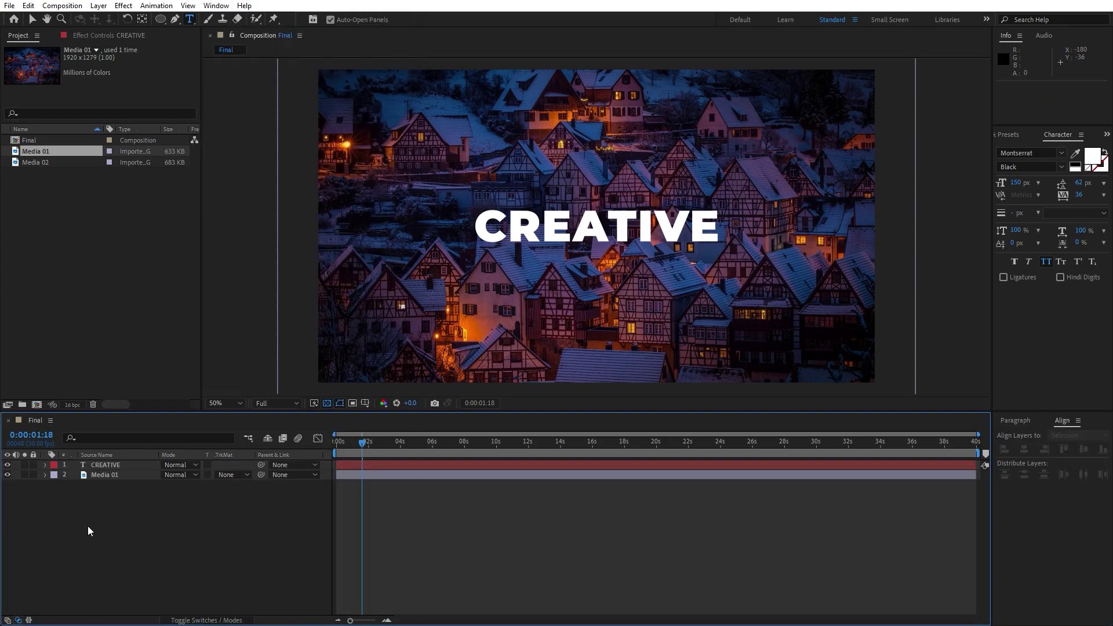
- Add a Position animator to the CREATIVE text and enable per-character 3D for it
{"action": "left_click", "coordinate": [45, 466]}
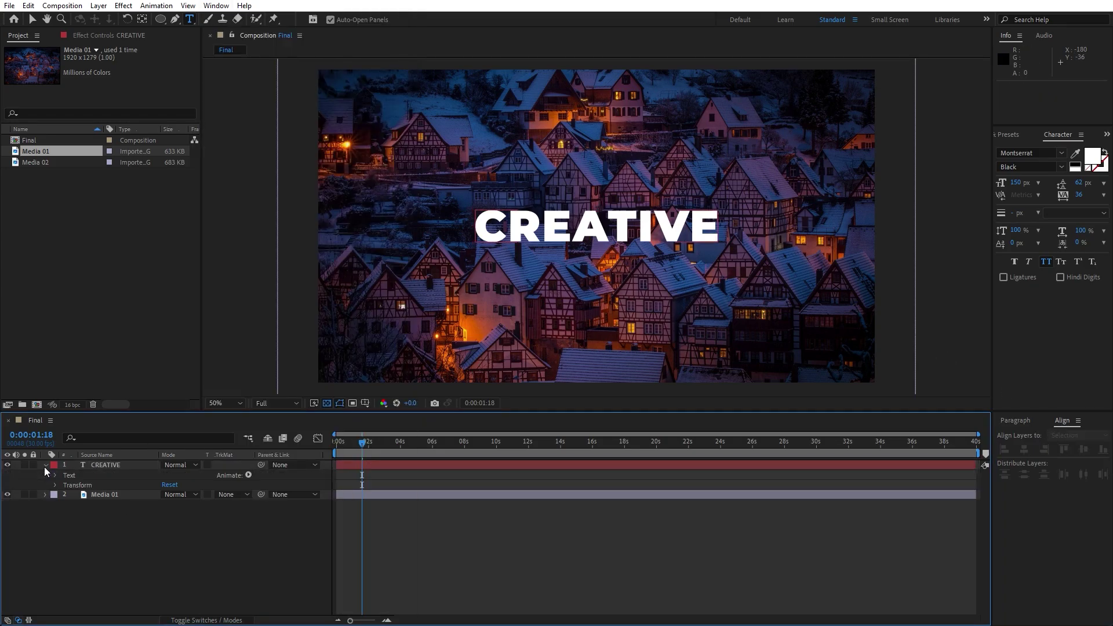
{"action": "left_click", "coordinate": [248, 475]}
{"action": "left_click", "coordinate": [320, 265]}
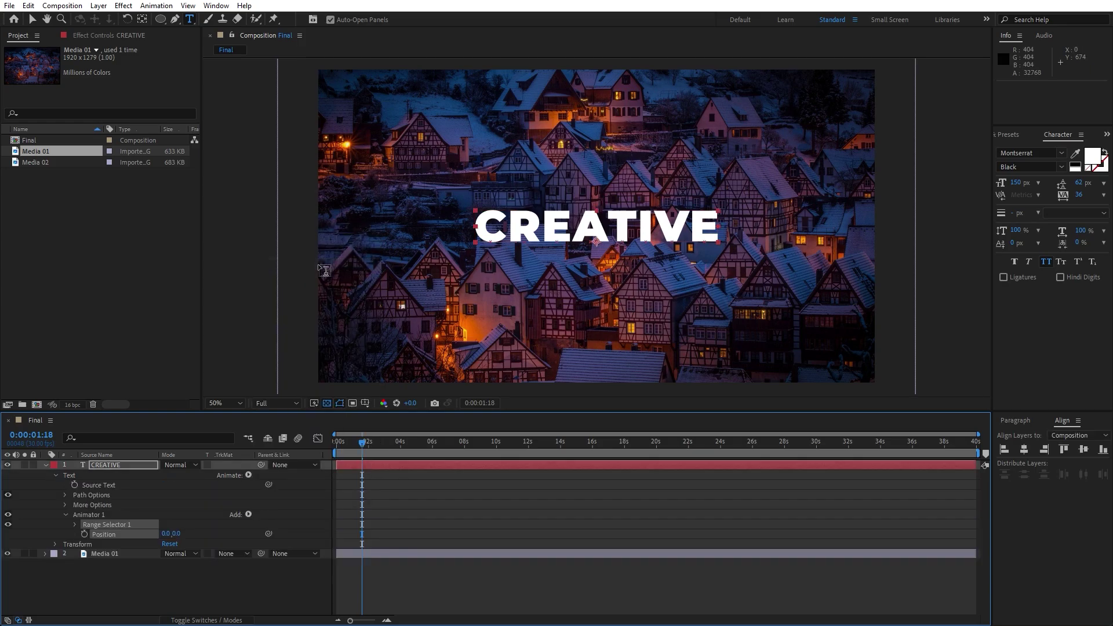
{"action": "left_click", "coordinate": [165, 581]}
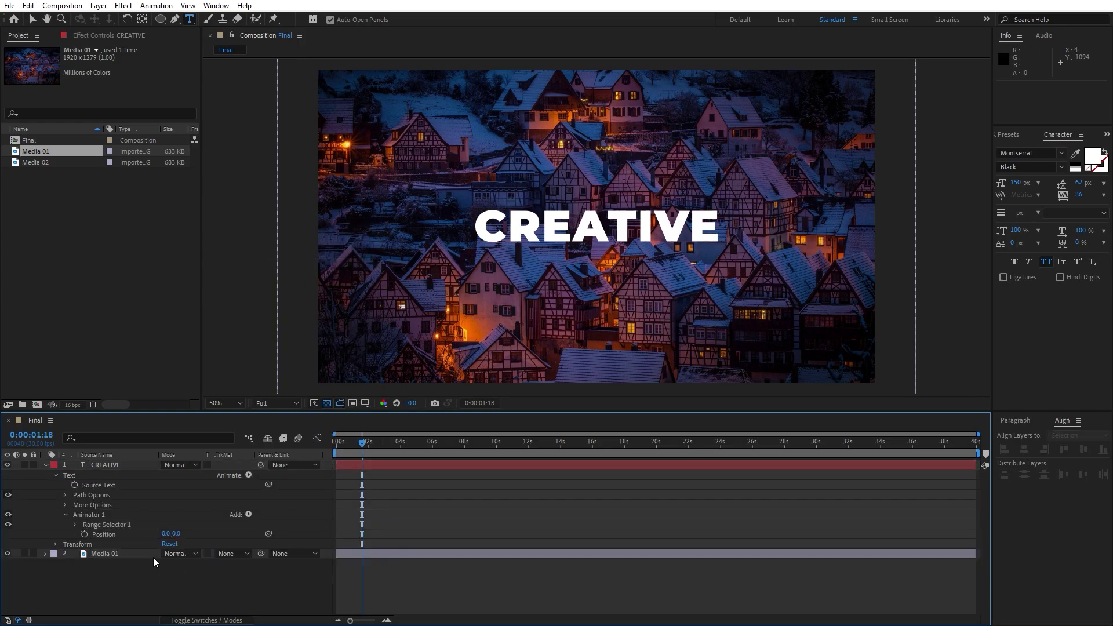
{"action": "left_click", "coordinate": [248, 515]}
{"action": "mouse_move", "coordinate": [279, 519]}
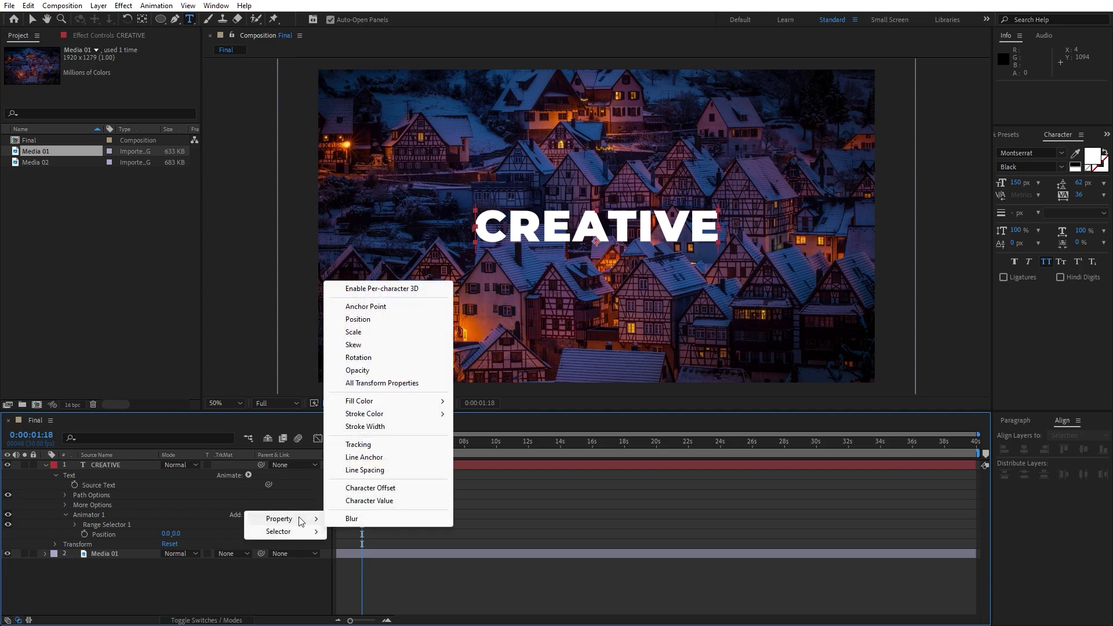
{"action": "left_click", "coordinate": [381, 289]}
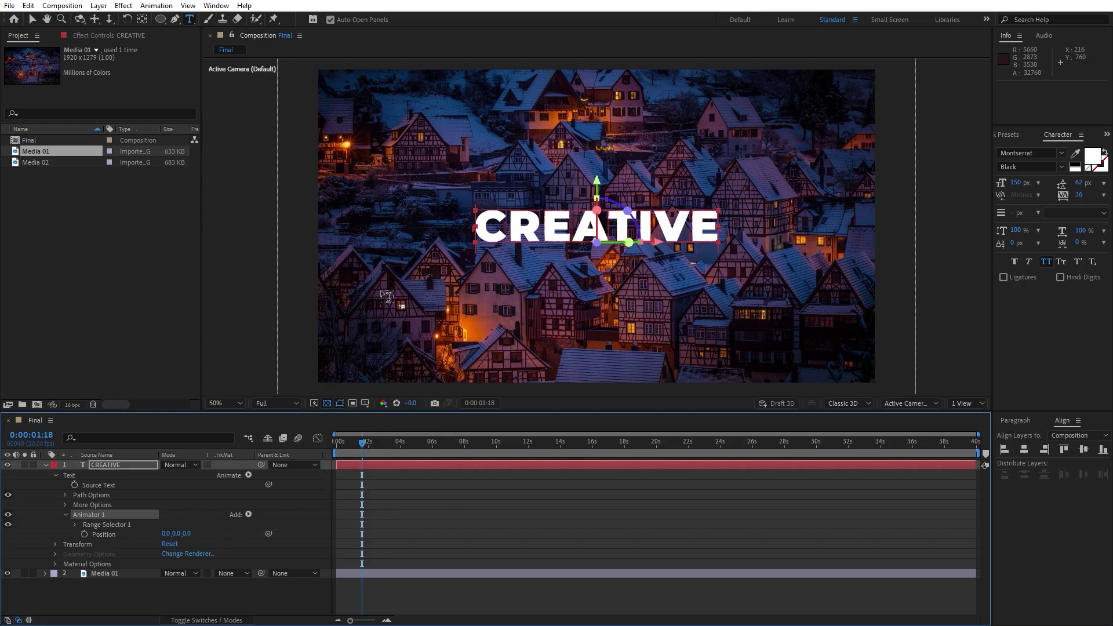
- Set the range selector's advanced options to a Ramp Up shape with Ease High and Ease Low at 50%
{"action": "left_click", "coordinate": [76, 524]}
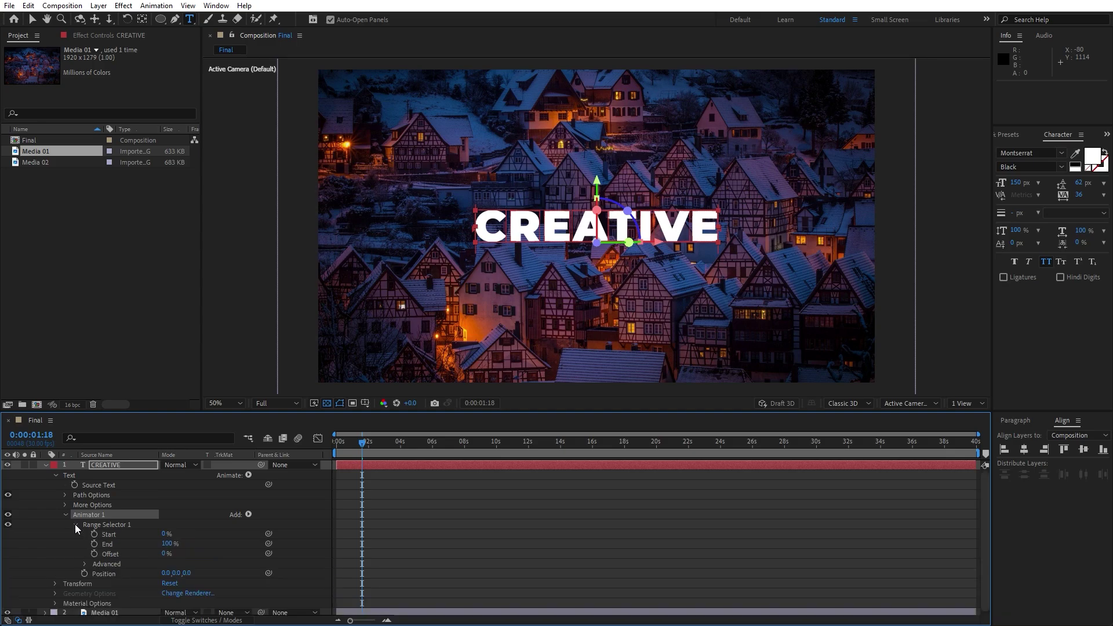
{"action": "left_click", "coordinate": [85, 564]}
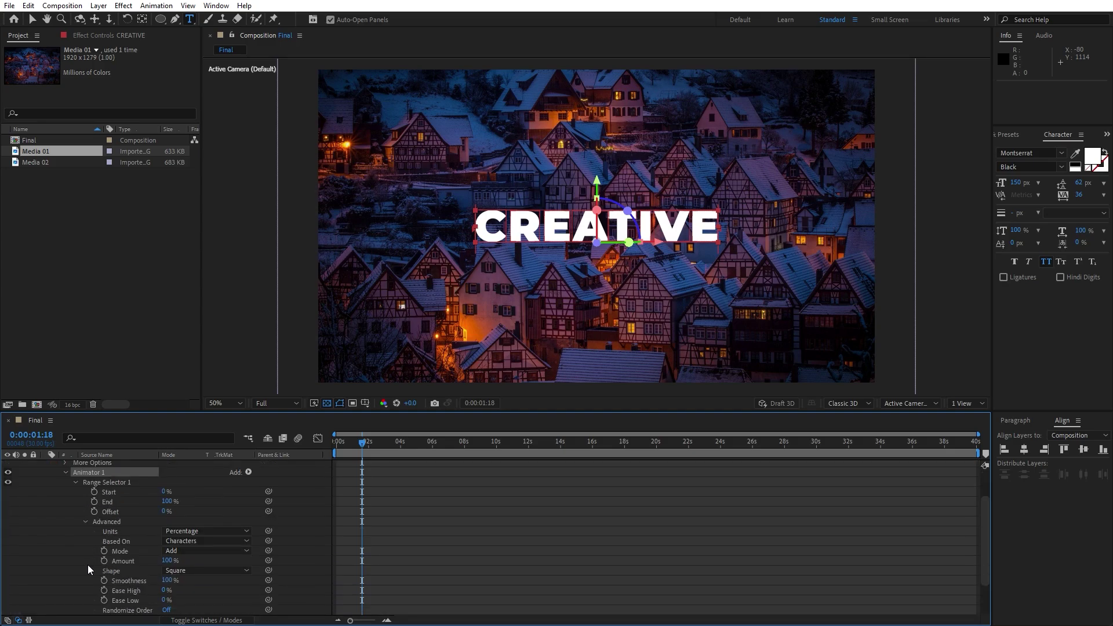
{"action": "left_click", "coordinate": [207, 570]}
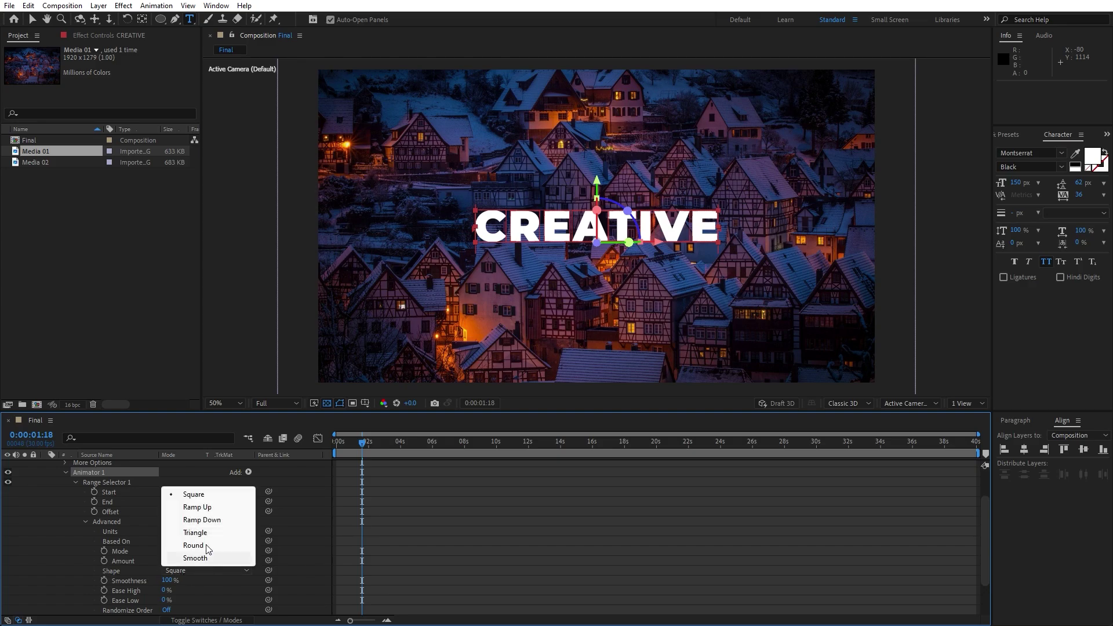
{"action": "left_click", "coordinate": [211, 509]}
{"action": "left_click", "coordinate": [165, 580]}
{"action": "type", "text": "50"}
{"action": "key", "text": "Return"}
{"action": "left_click", "coordinate": [165, 590]}
{"action": "type", "text": "50"}
{"action": "key", "text": "Return"}
- Set the text animator's Z position to -3000 and scrub through the first frames to check the letters
{"action": "key", "text": "Home"}
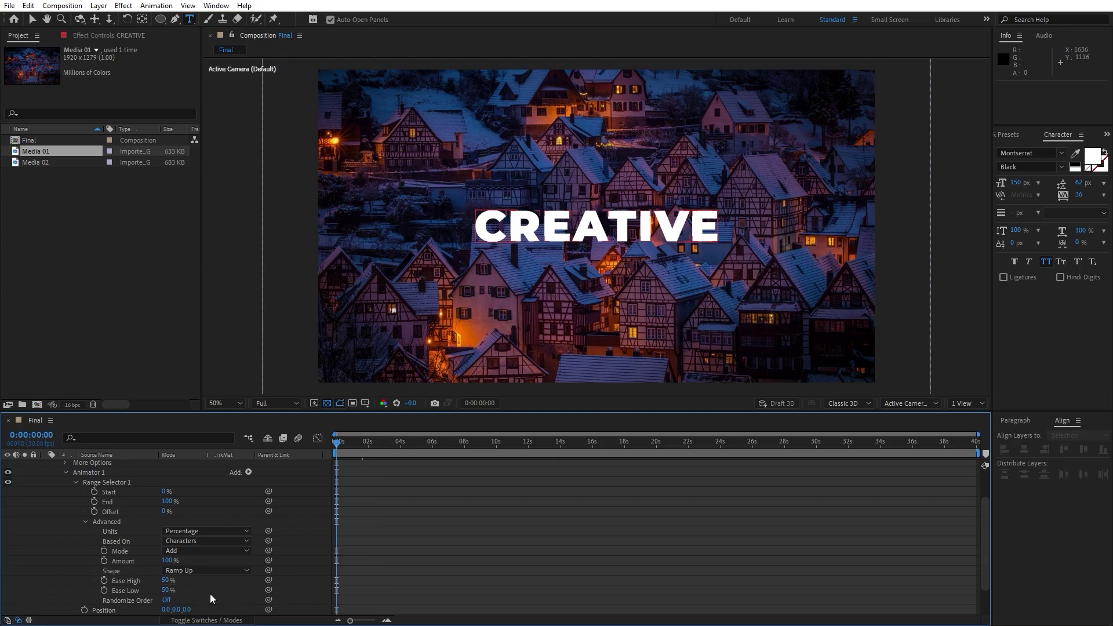
{"action": "left_click", "coordinate": [187, 609]}
{"action": "type", "text": "-3000"}
{"action": "key", "text": "Return"}
{"action": "mouse_move", "coordinate": [343, 443]}
{"action": "left_mouse_down"}
{"action": "mouse_move", "coordinate": [436, 443]}
{"action": "mouse_move", "coordinate": [339, 446]}
{"action": "left_mouse_up"}
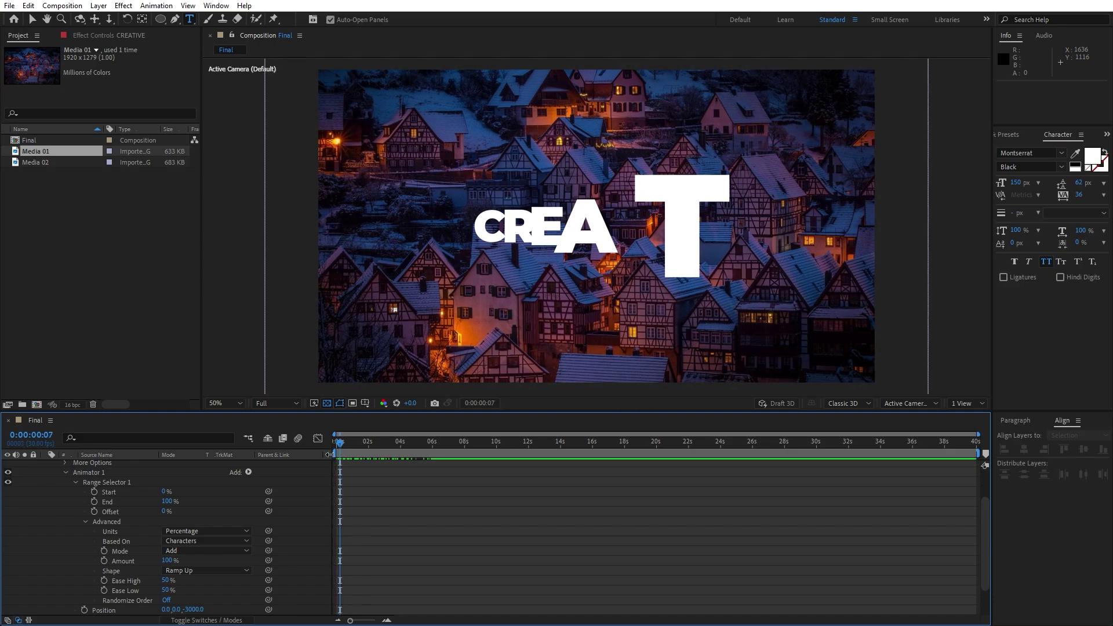
{"action": "mouse_move", "coordinate": [342, 444]}
{"action": "left_mouse_down"}
{"action": "mouse_move", "coordinate": [423, 444]}
{"action": "mouse_move", "coordinate": [341, 444]}
{"action": "left_mouse_up"}
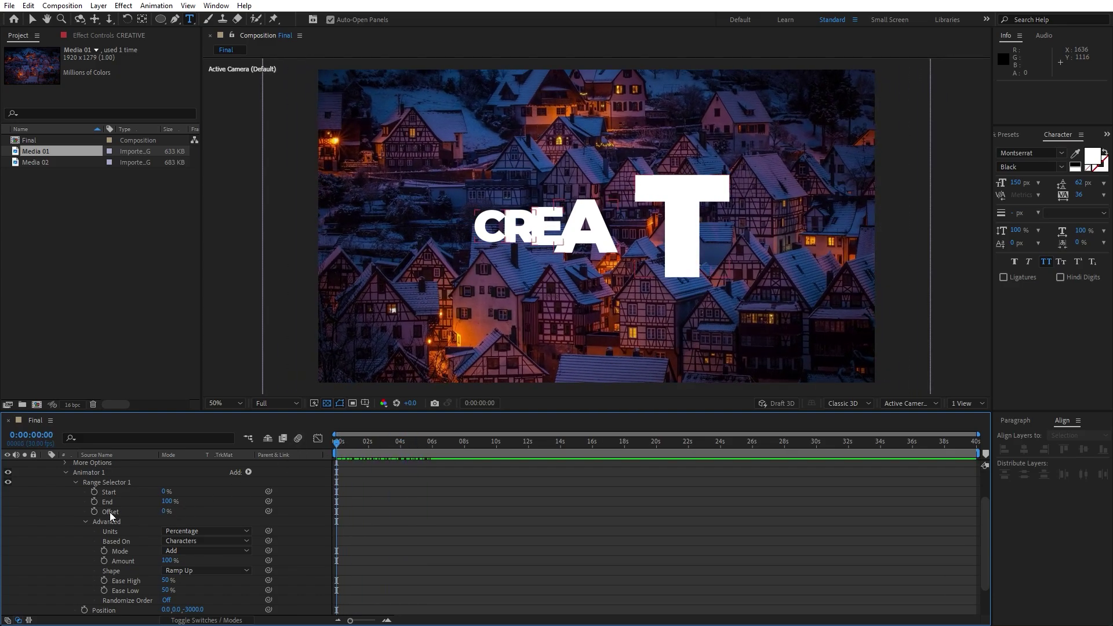
- Keyframe the range selector's Offset from -100% at 0 seconds to 100% at 0:00:01:27, and preview the animation
{"action": "left_click", "coordinate": [94, 511]}
{"action": "left_click", "coordinate": [166, 511]}
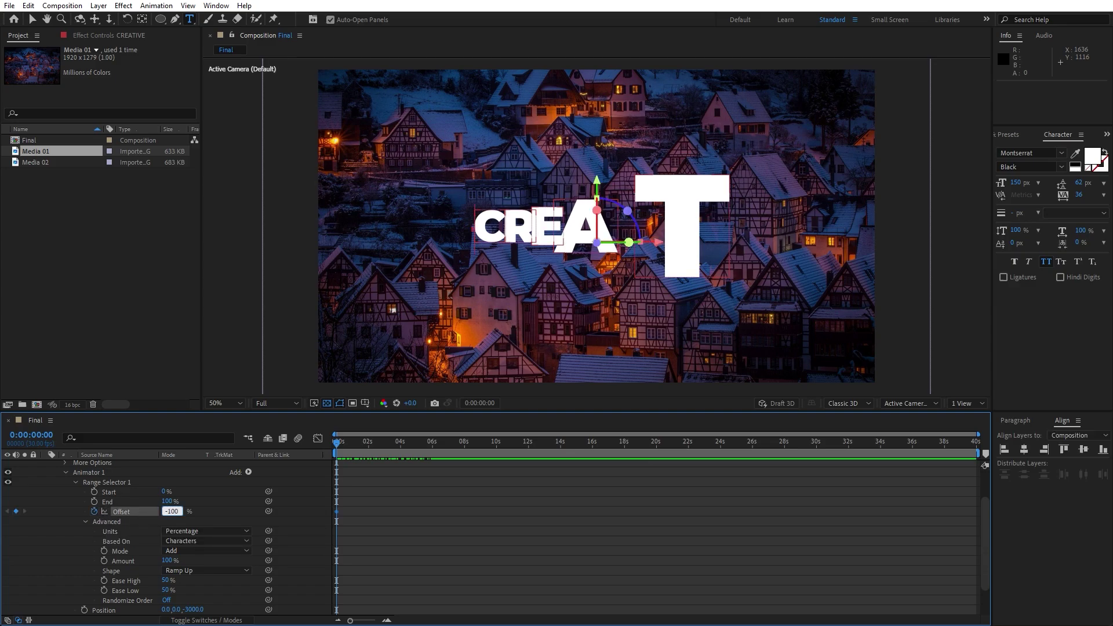
{"action": "key", "text": "Return"}
{"action": "left_click_drag", "start_coordinate": [357, 452], "coordinate": [367, 450]}
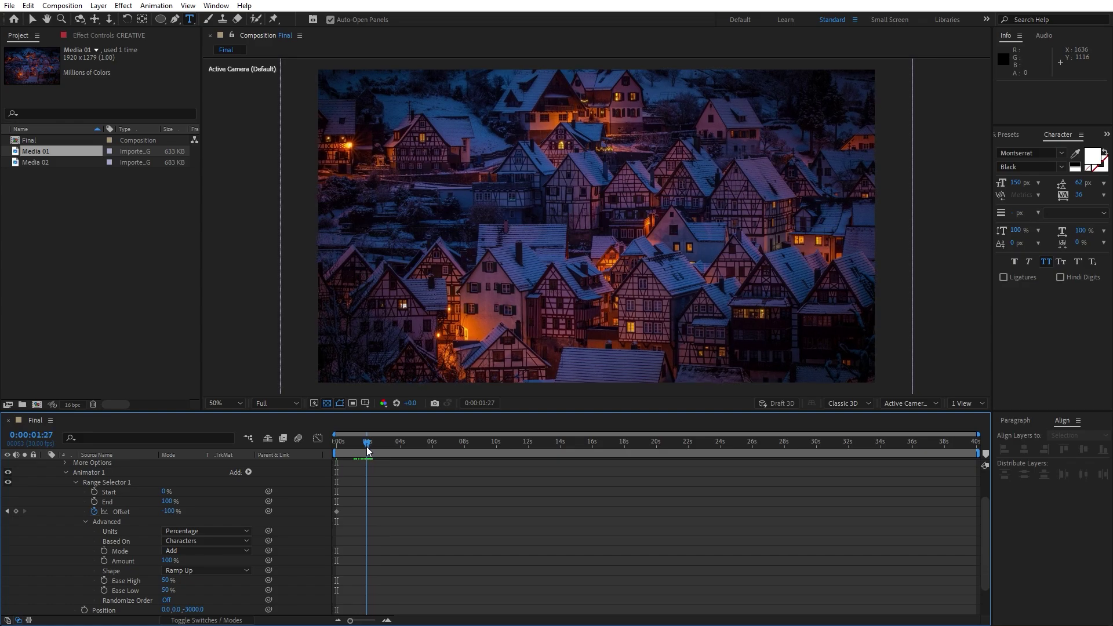
{"action": "left_click", "coordinate": [169, 511]}
{"action": "type", "text": "100"}
{"action": "key", "text": "Return"}
{"action": "left_click", "coordinate": [343, 445]}
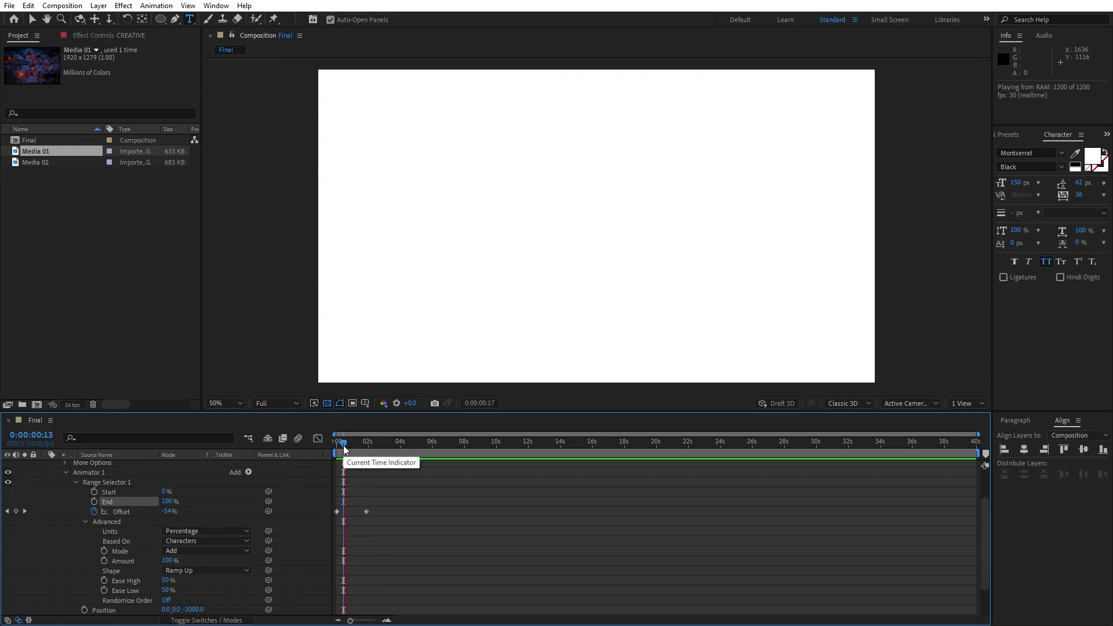
{"action": "key", "text": "space"}
{"action": "left_click", "coordinate": [364, 452]}
- Apply Easy Ease to both Offset keyframes of the CREATIVE text
{"action": "left_click", "coordinate": [353, 621]}
{"action": "left_click_drag", "start_coordinate": [352, 622], "coordinate": [366, 589]}
{"action": "left_click_drag", "start_coordinate": [404, 444], "coordinate": [365, 459]}
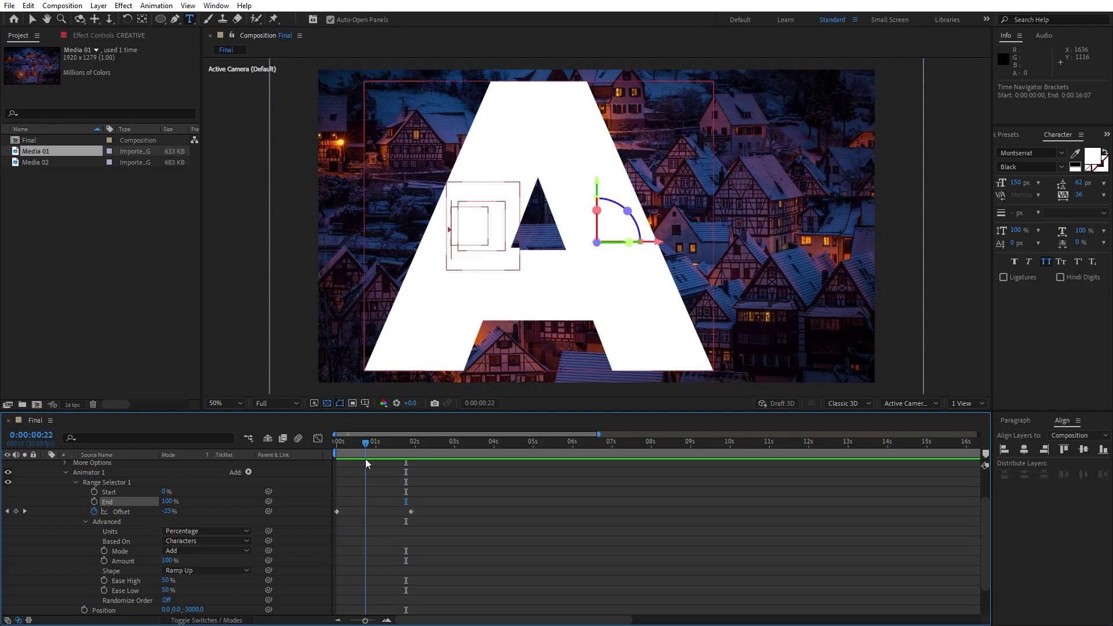
{"action": "left_click_drag", "start_coordinate": [442, 484], "coordinate": [311, 537]}
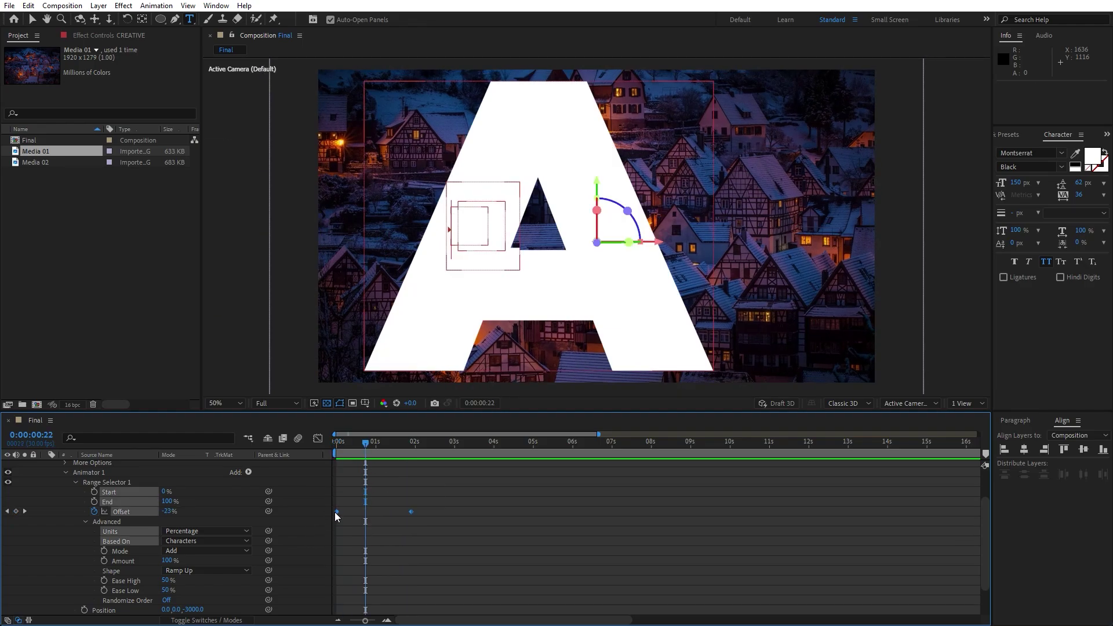
{"action": "right_click", "coordinate": [337, 511]}
{"action": "mouse_move", "coordinate": [368, 503]}
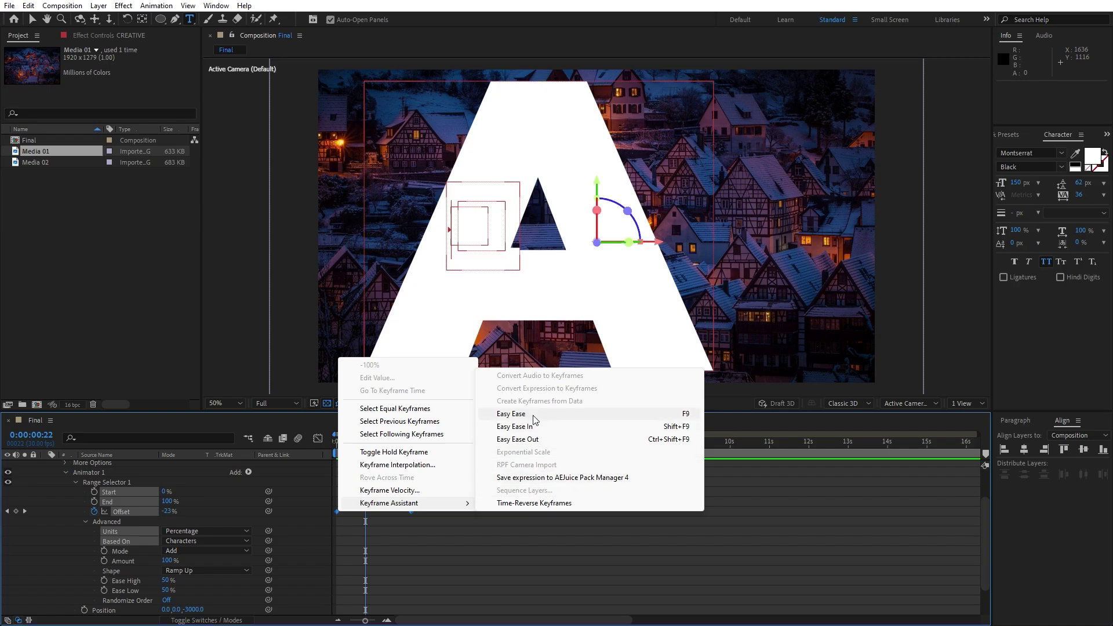
{"action": "left_click", "coordinate": [685, 414]}
- Preview the eased text animation and collapse the CREATIVE layer's properties
{"action": "key", "text": "space"}
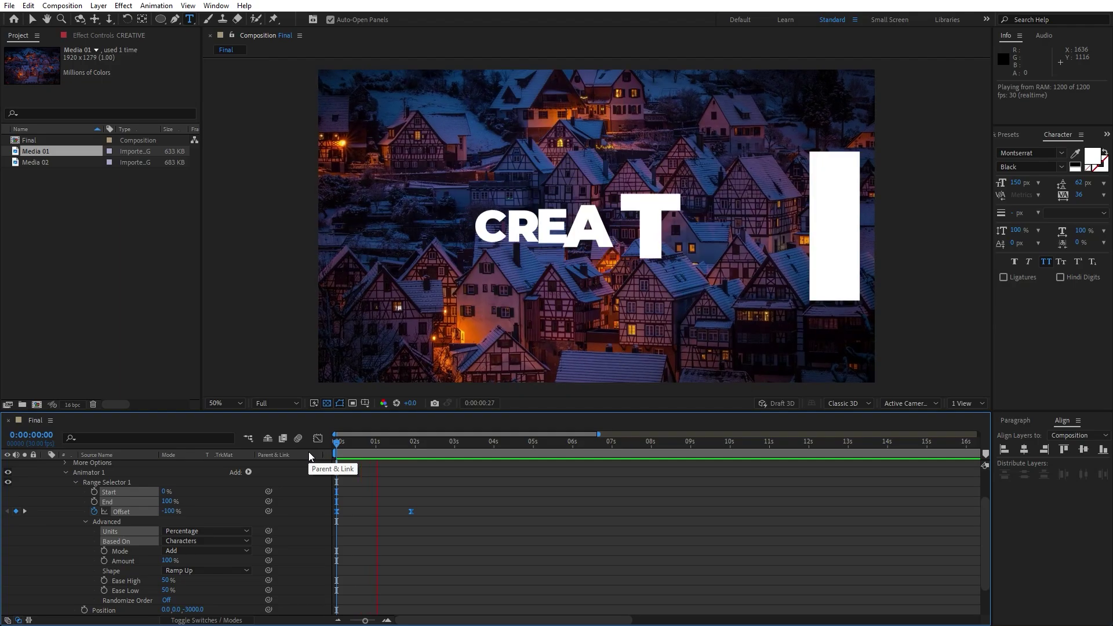
{"action": "left_click", "coordinate": [336, 454]}
{"action": "left_click_drag", "start_coordinate": [336, 454], "coordinate": [385, 450]}
{"action": "scroll", "coordinate": [86, 514], "scroll_direction": "up", "scroll_amount": 2}
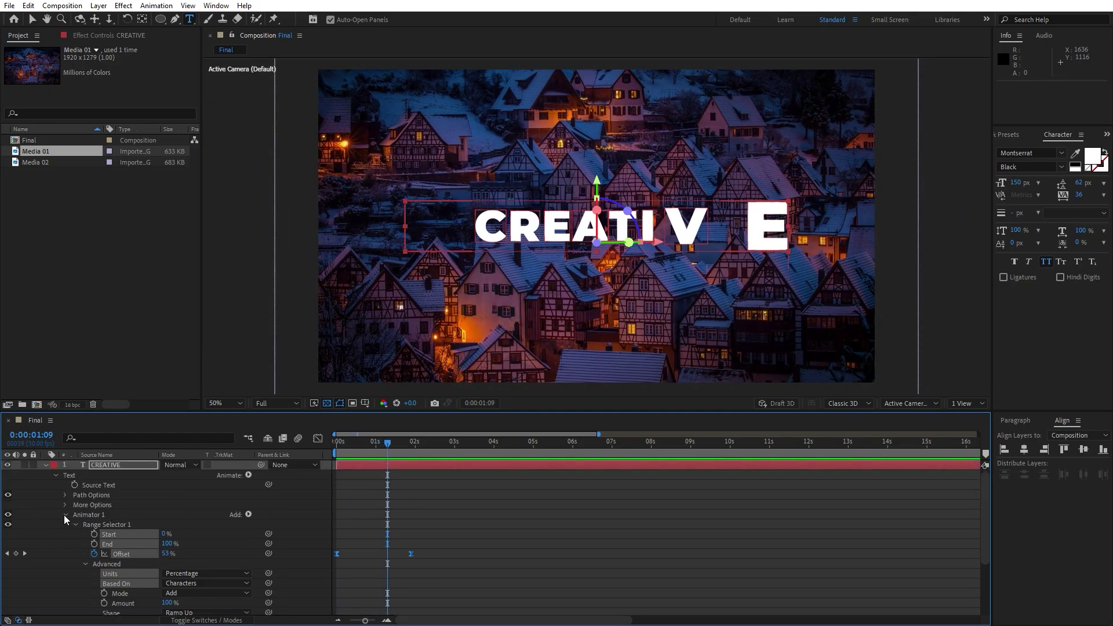
{"action": "left_click", "coordinate": [65, 514]}
{"action": "left_click", "coordinate": [46, 465]}
{"action": "left_click", "coordinate": [108, 529]}
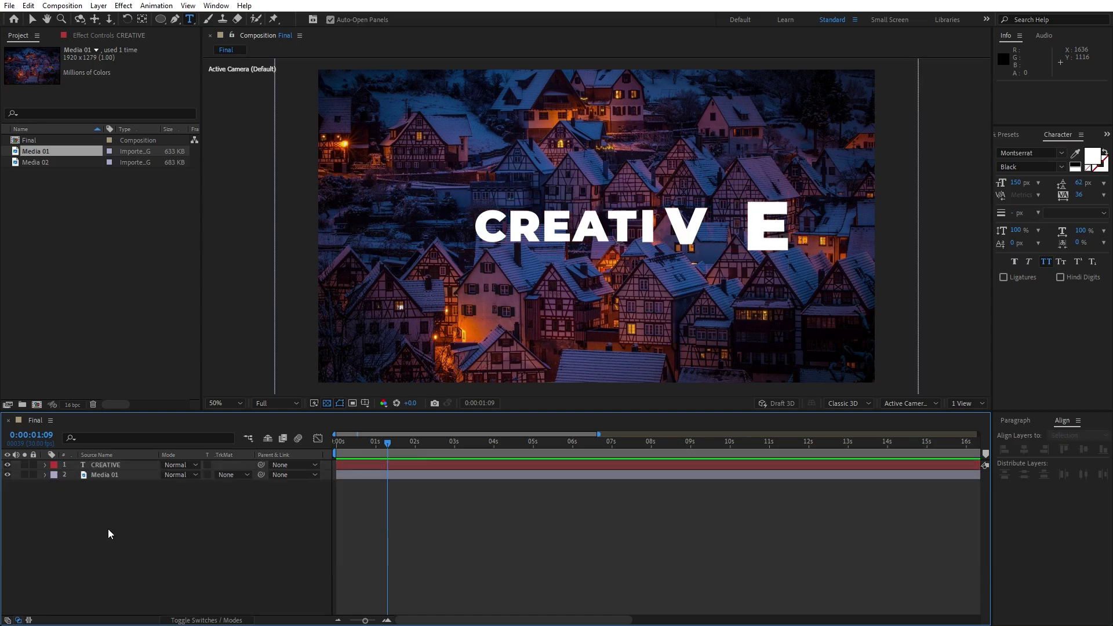
- Create a black 1920 × 1080 solid layer named Circle 01 in the Final composition
{"action": "right_click", "coordinate": [148, 537]}
{"action": "mouse_move", "coordinate": [212, 393]}
{"action": "left_click", "coordinate": [326, 424]}
{"action": "type", "text": "Circle 01"}
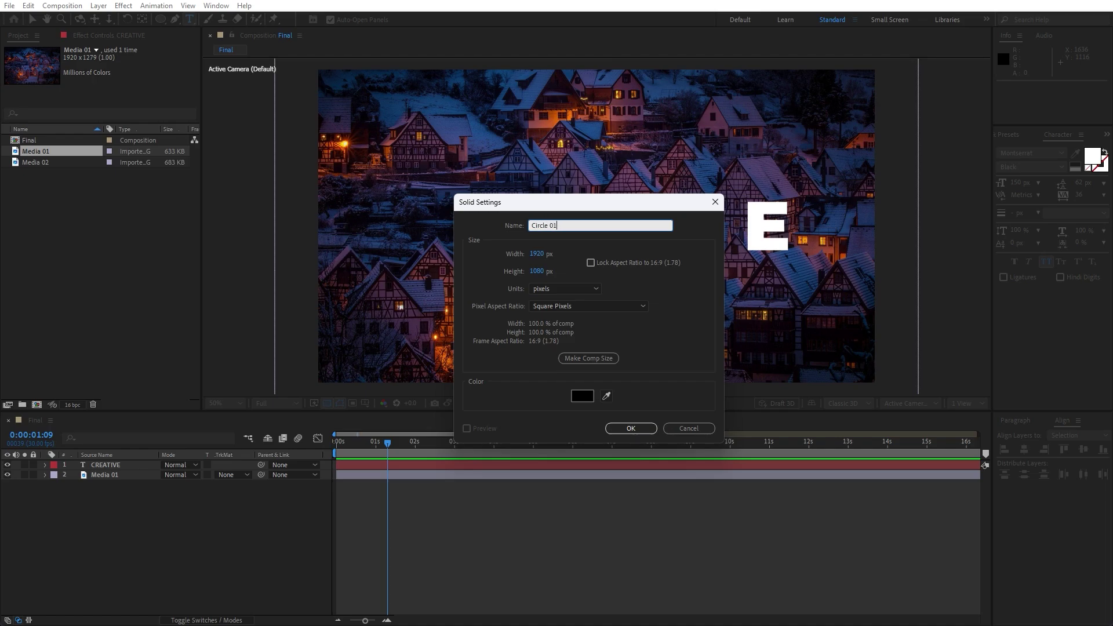
{"action": "left_click", "coordinate": [638, 429]}
- Find the Circle effect and apply it to the Circle 01 layer
{"action": "left_click", "coordinate": [1008, 134]}
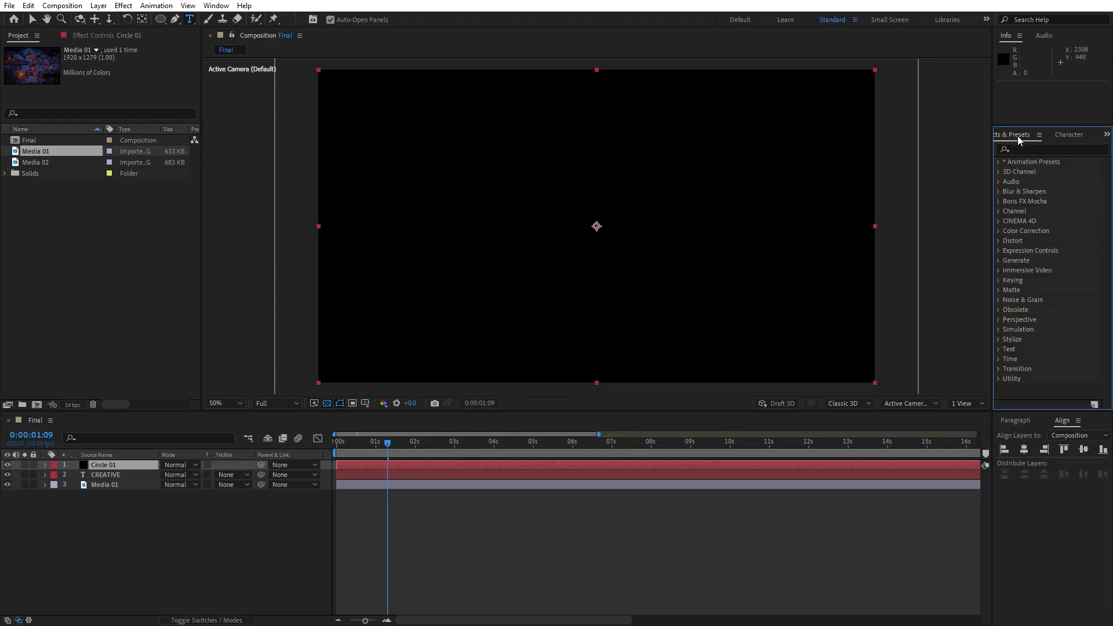
{"action": "left_click", "coordinate": [1037, 148]}
{"action": "type", "text": "circl"}
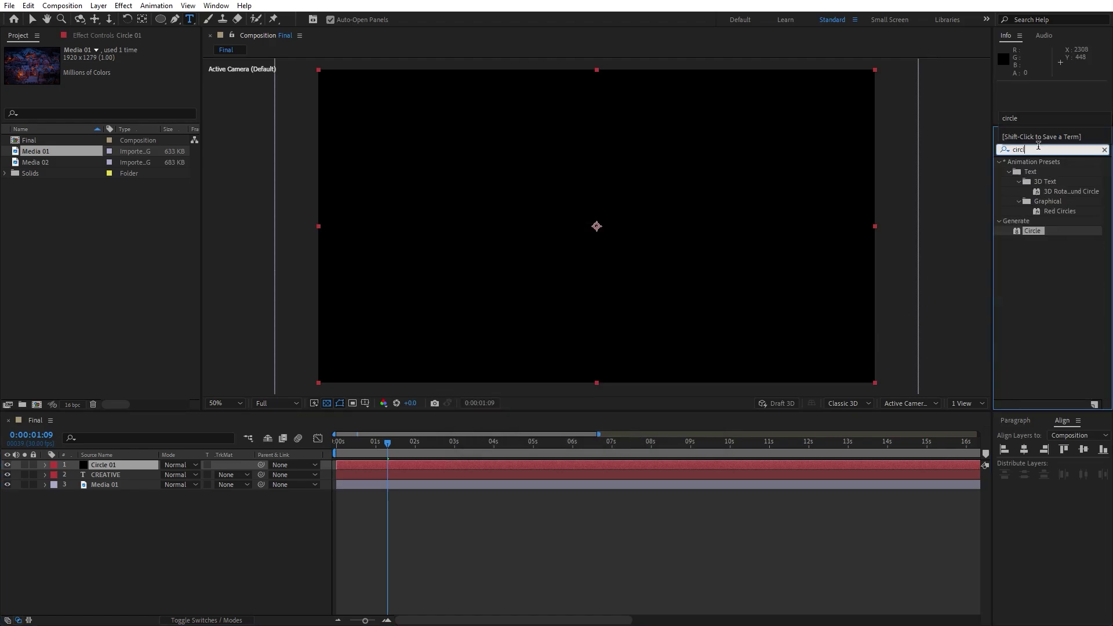
{"action": "type", "text": "e"}
{"action": "left_click_drag", "start_coordinate": [1032, 232], "coordinate": [116, 464]}
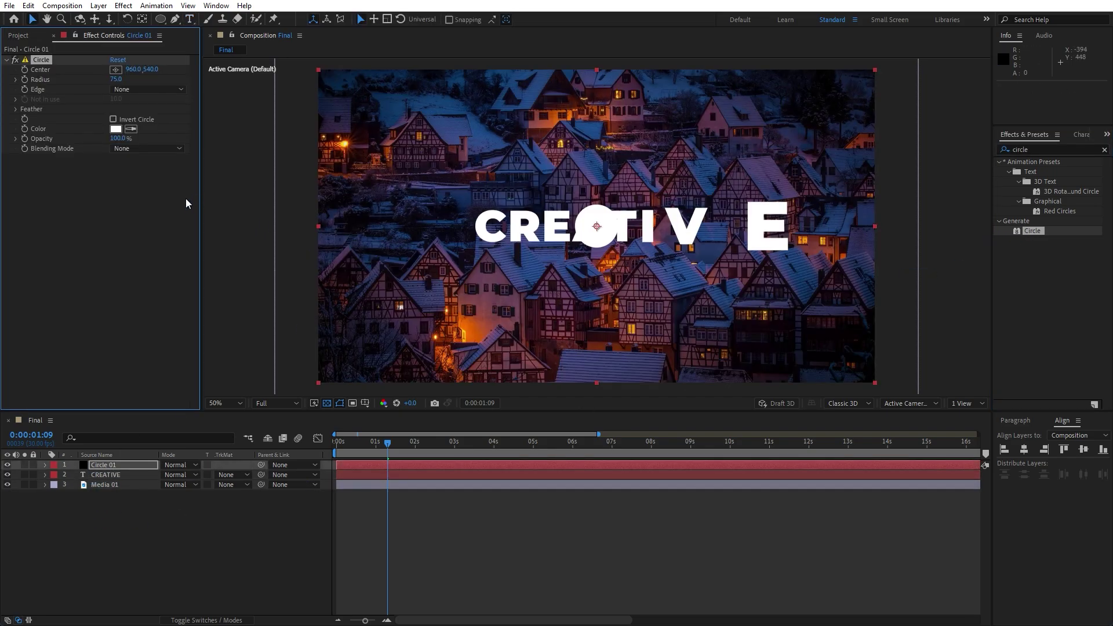
- Invert the Circle effect on Circle 01 and set its Edge option to Edge Radius
{"action": "left_click", "coordinate": [113, 120]}
{"action": "left_click", "coordinate": [133, 89]}
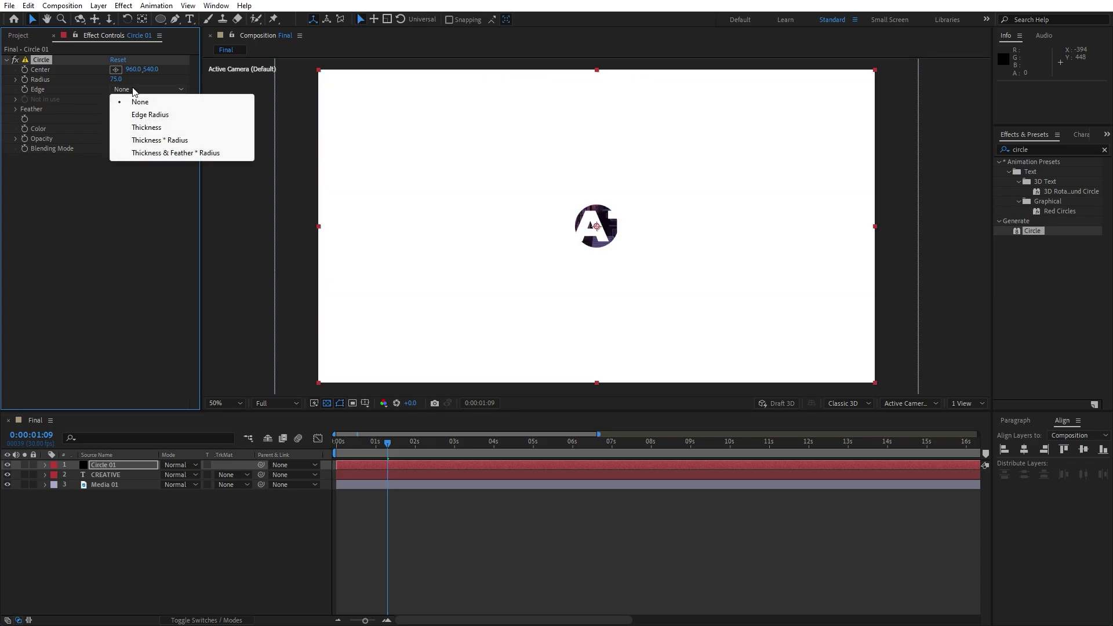
{"action": "left_click", "coordinate": [142, 115]}
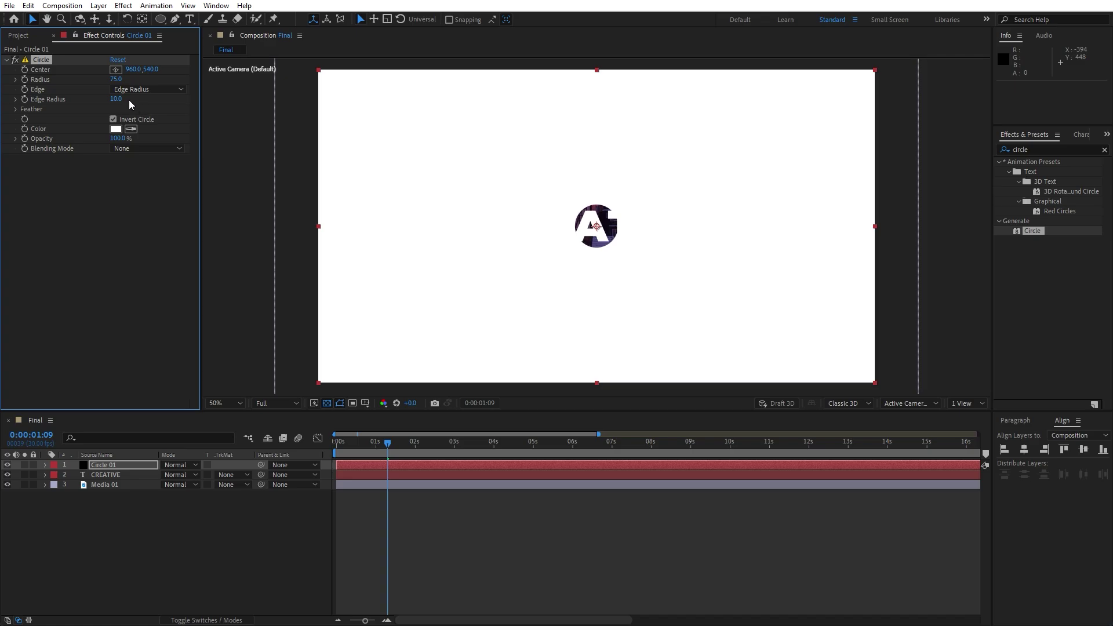
- Set the Circle effect's Radius to 530 and its Edge Radius to 350
{"action": "left_click", "coordinate": [114, 79]}
{"action": "type", "text": "530"}
{"action": "key", "text": "Return"}
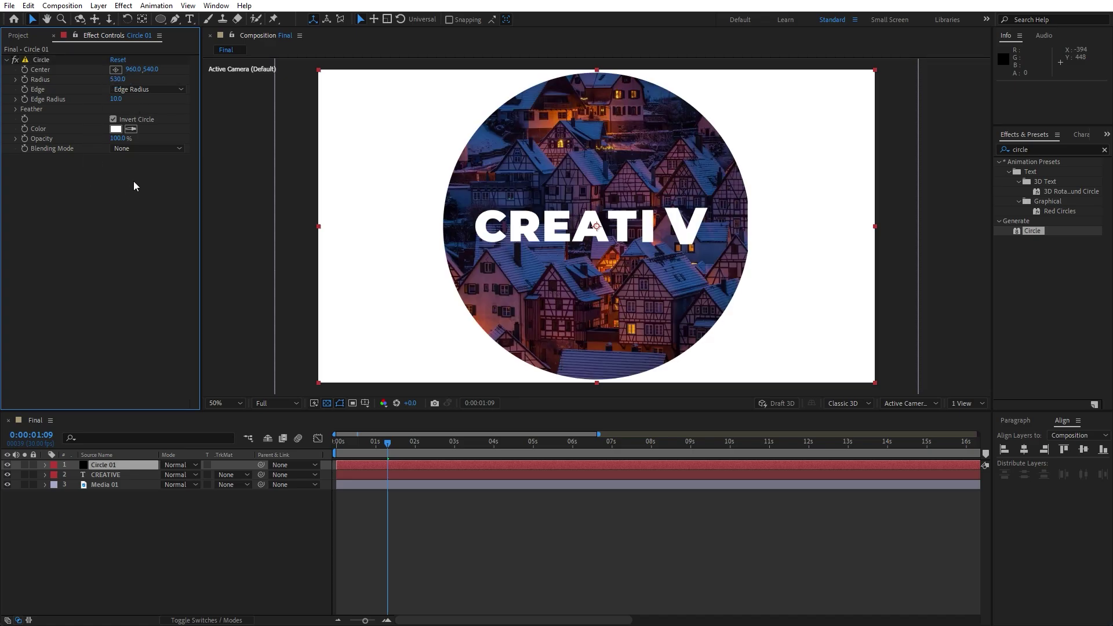
{"action": "left_click", "coordinate": [116, 100]}
{"action": "key", "text": "Return"}
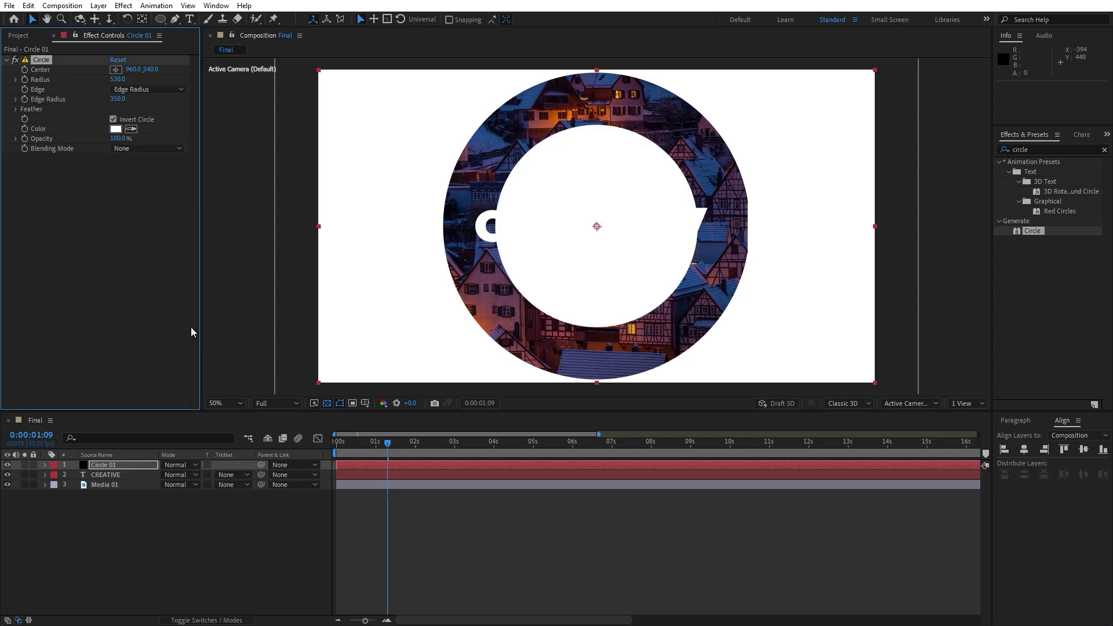
- Move the current time to 0:00:02:04 and apply the Fill effect to the Circle 01 layer
{"action": "left_click_drag", "start_coordinate": [387, 449], "coordinate": [421, 451]}
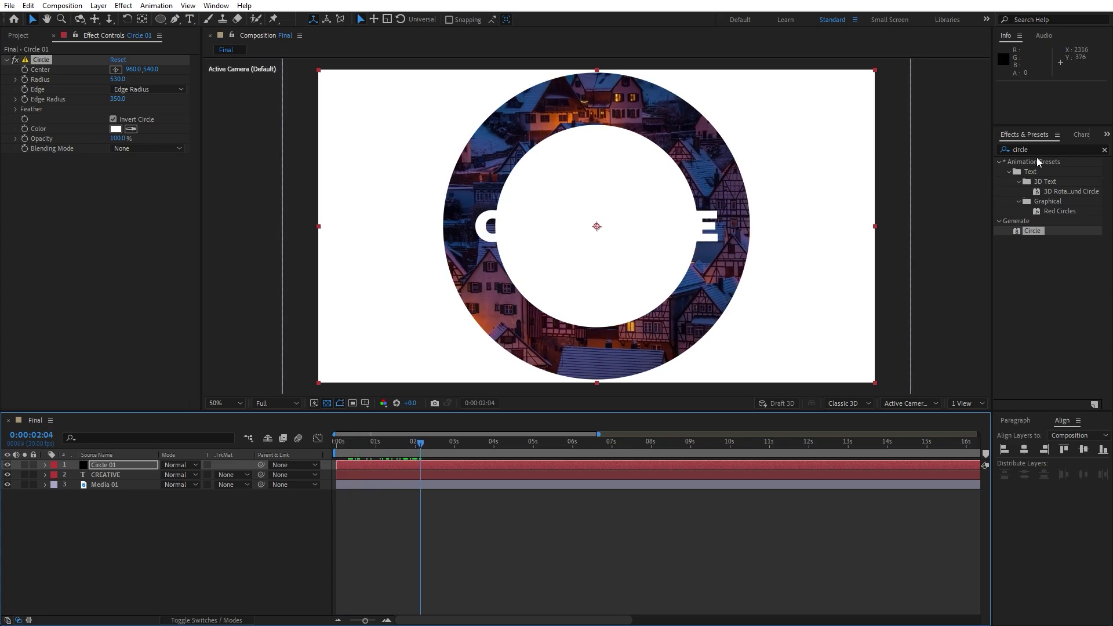
{"action": "key", "text": "ctrl+5"}
{"action": "type", "text": "fill"}
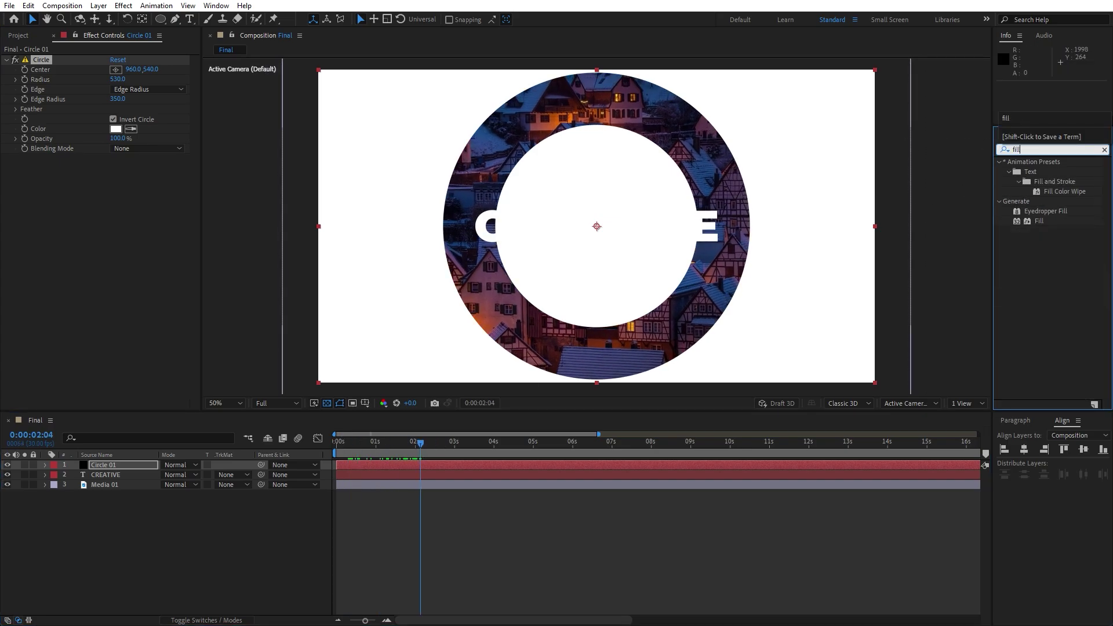
{"action": "left_click_drag", "start_coordinate": [1039, 221], "coordinate": [124, 465]}
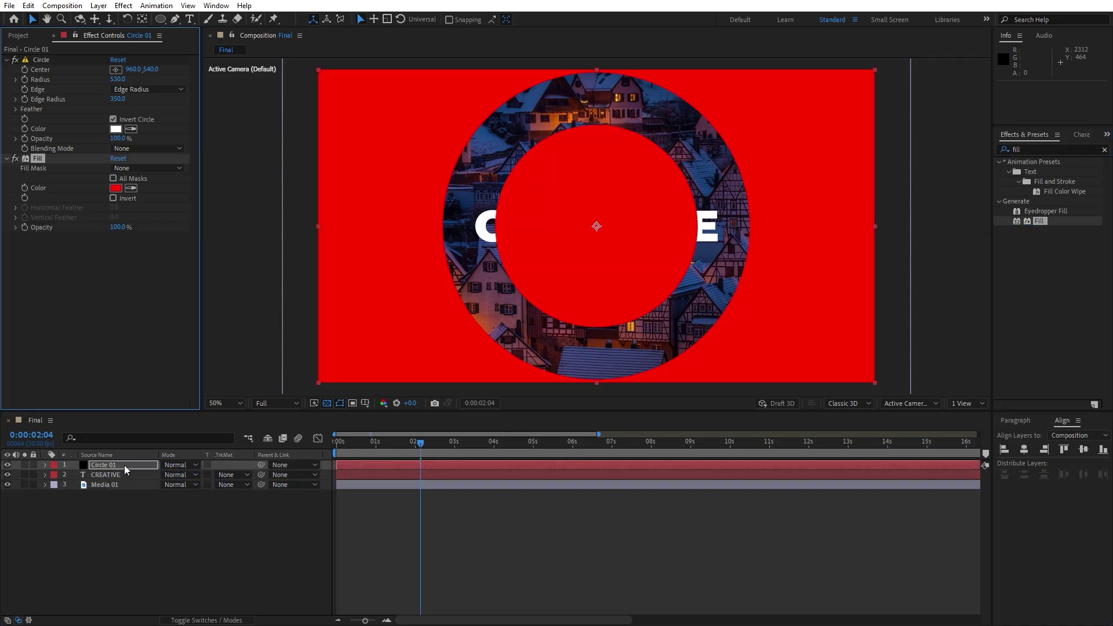
- Change the Fill effect's color on Circle 01 to a neutral dark gray
{"action": "left_click", "coordinate": [115, 188]}
{"action": "mouse_move", "coordinate": [724, 492]}
{"action": "left_mouse_down"}
{"action": "mouse_move", "coordinate": [655, 506]}
{"action": "mouse_move", "coordinate": [641, 522]}
{"action": "left_mouse_up"}
{"action": "left_click", "coordinate": [929, 427]}
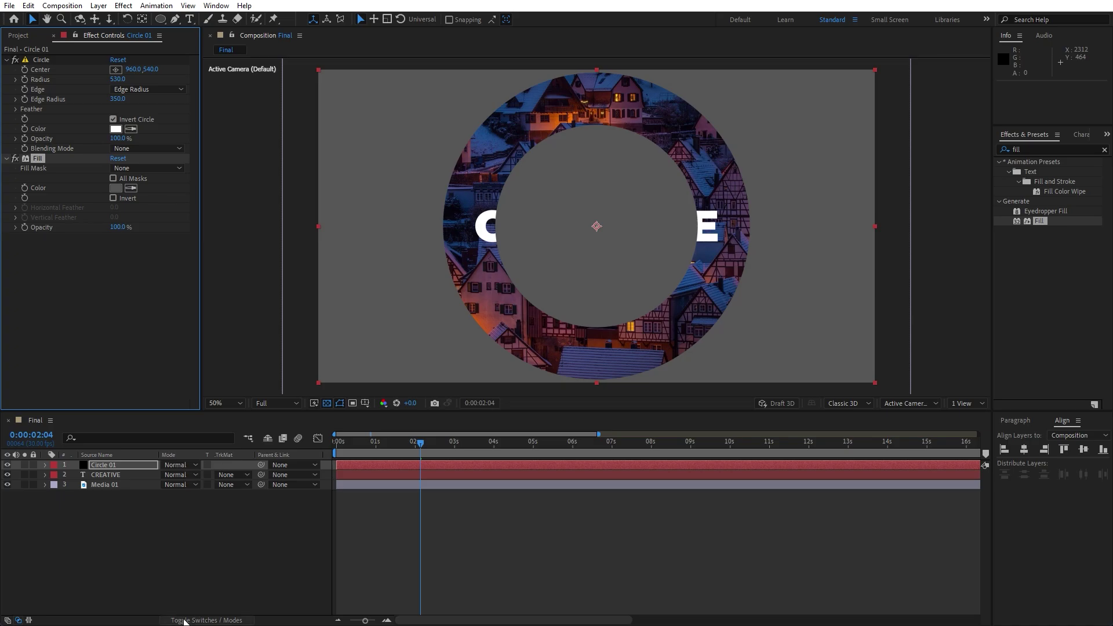
- Set Circle 01's blending mode to Overlay and adjust its Fill color to the darker gray #4B4B4B
{"action": "left_click", "coordinate": [175, 464]}
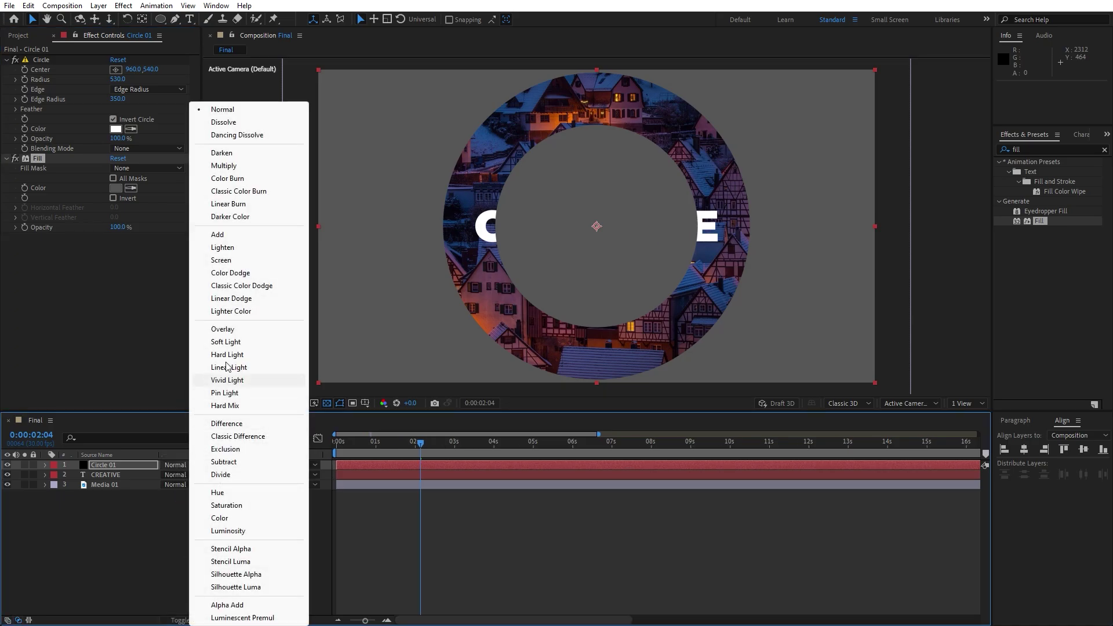
{"action": "left_click", "coordinate": [226, 329]}
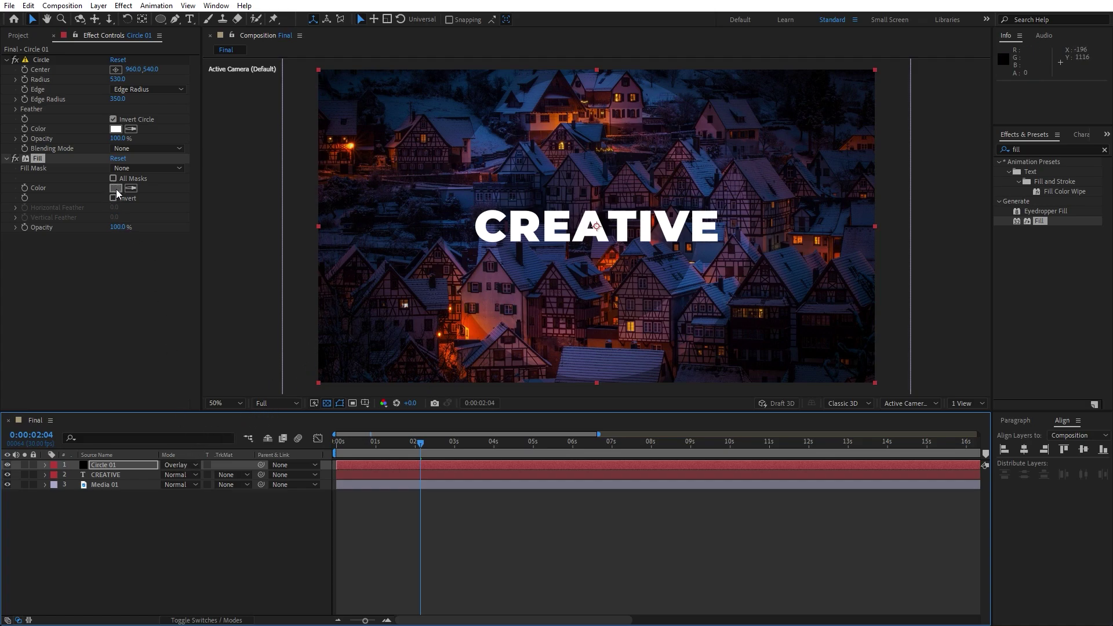
{"action": "left_click_drag", "start_coordinate": [679, 522], "coordinate": [641, 528]}
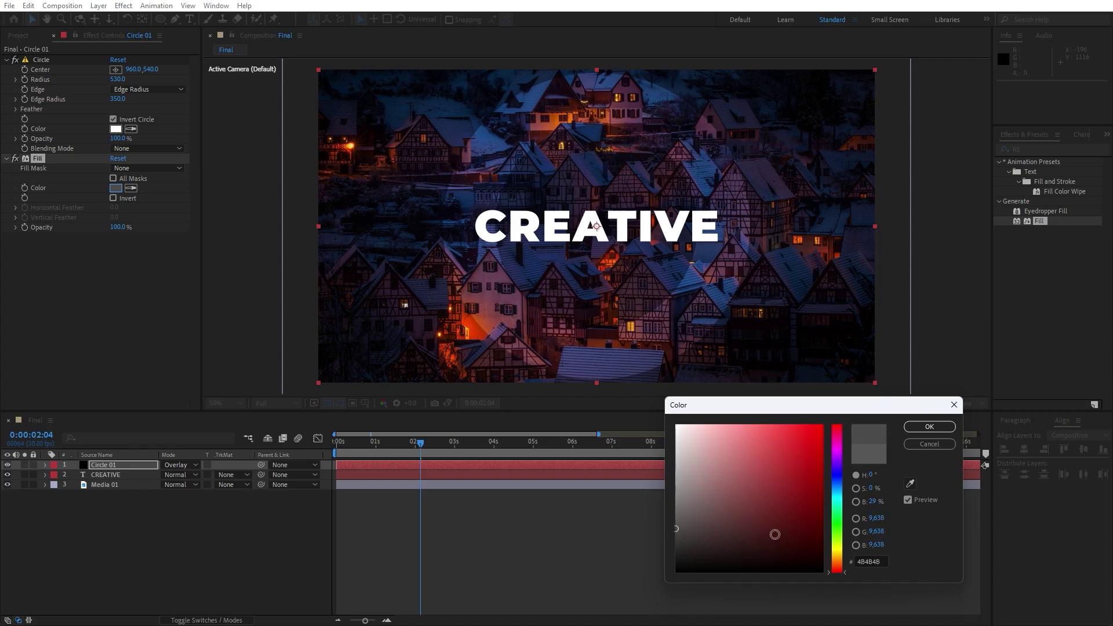
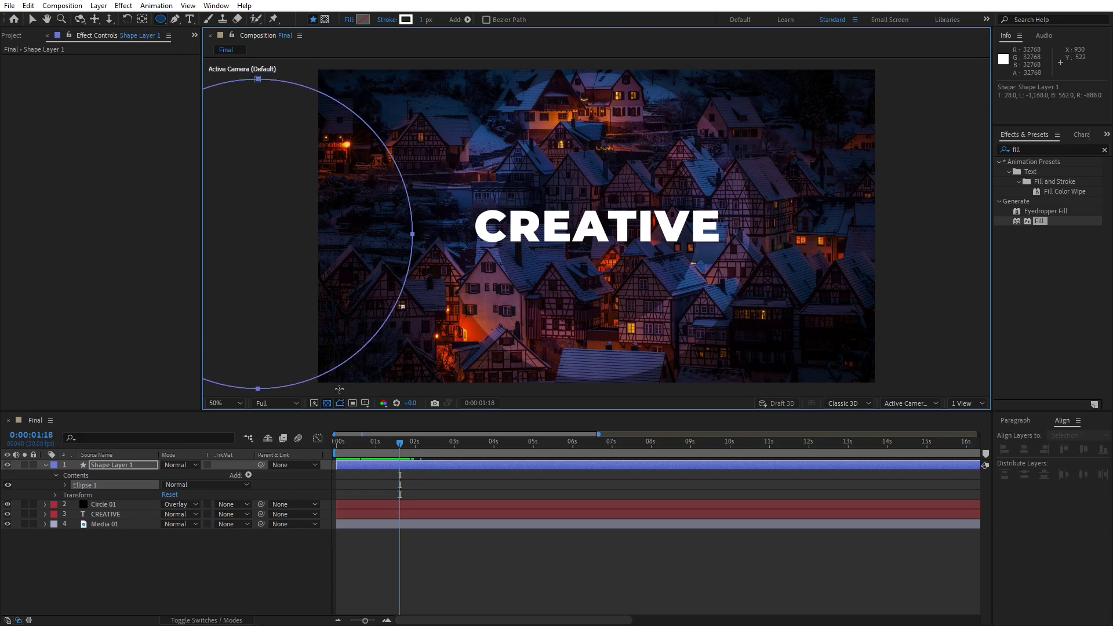
- Nudge the ellipse outline's Shape Layer 1 up and left to position 948, 520
{"action": "left_click", "coordinate": [211, 550]}
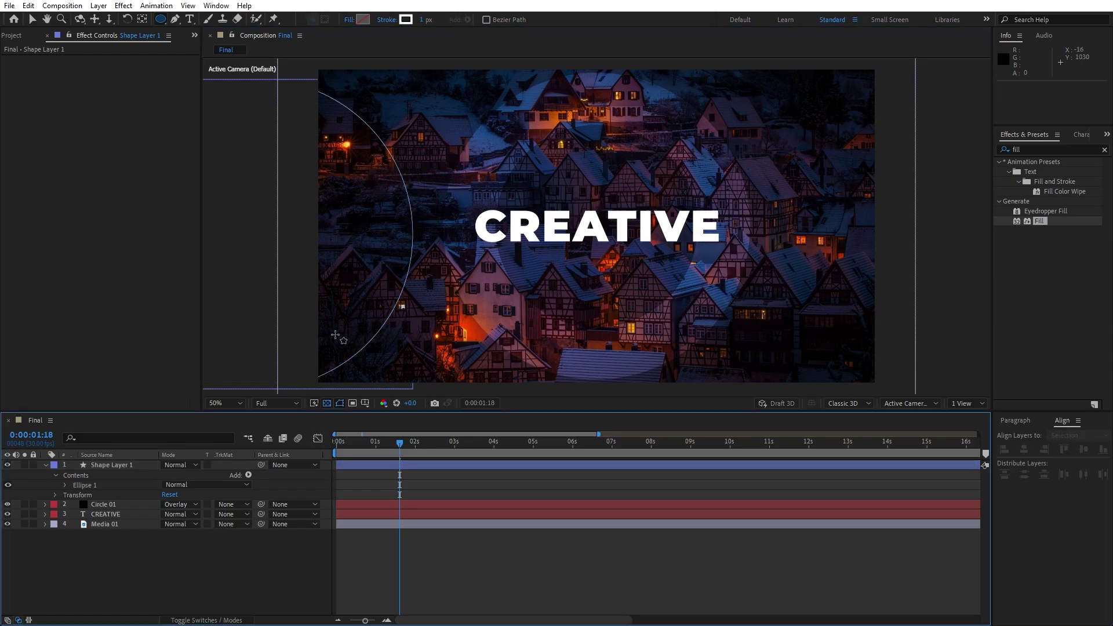
{"action": "left_click", "coordinate": [123, 464]}
{"action": "key", "text": "Up"}
{"action": "key", "text": "Up"}
{"action": "key", "text": "Up"}
{"action": "key", "text": "Up"}
{"action": "key", "text": "Up"}
{"action": "key", "text": "Up"}
{"action": "key", "text": "Up"}
{"action": "key", "text": "Up"}
{"action": "key", "text": "Up"}
{"action": "key", "text": "Up"}
{"action": "key", "text": "Up"}
{"action": "key", "text": "Up"}
{"action": "key", "text": "Up"}
{"action": "key", "text": "Up"}
{"action": "key", "text": "Up"}
{"action": "key", "text": "Up"}
{"action": "key", "text": "Up"}
{"action": "key", "text": "Up"}
{"action": "key", "text": "Up"}
{"action": "key", "text": "Up"}
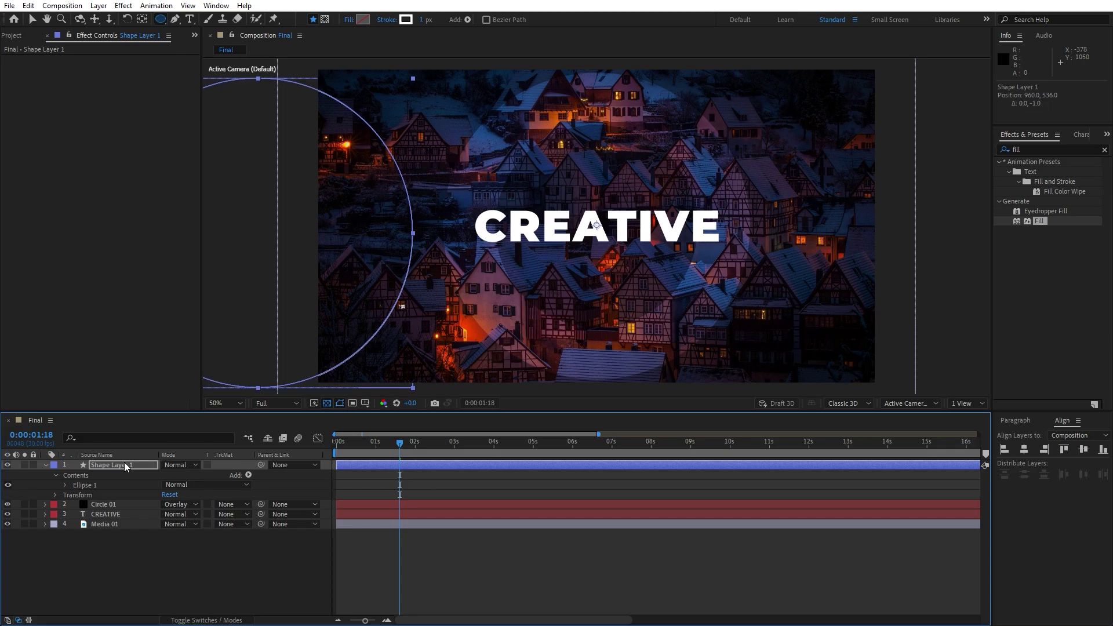
{"action": "key", "text": "Left"}
{"action": "key", "text": "Left"}
{"action": "key", "text": "Left"}
{"action": "key", "text": "Left"}
{"action": "key", "text": "Left"}
{"action": "key", "text": "Left"}
{"action": "key", "text": "Left"}
{"action": "key", "text": "Left"}
{"action": "key", "text": "Left"}
{"action": "key", "text": "Left"}
{"action": "key", "text": "Left"}
{"action": "key", "text": "Left"}
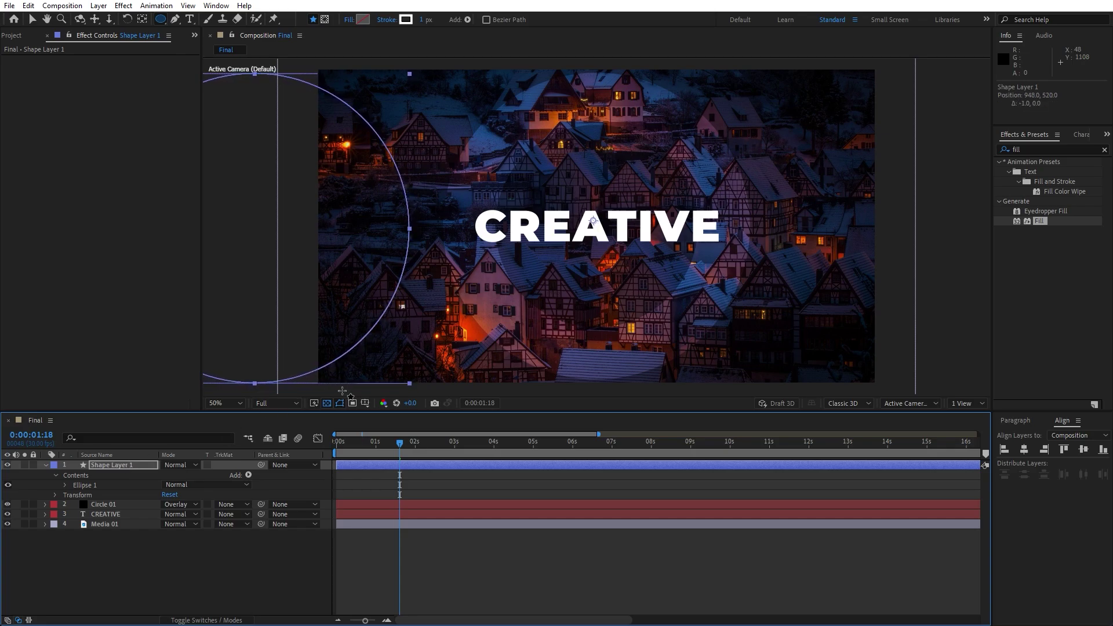
- Show the Title/Action Safe guides over the composition view
{"action": "left_click", "coordinate": [366, 404]}
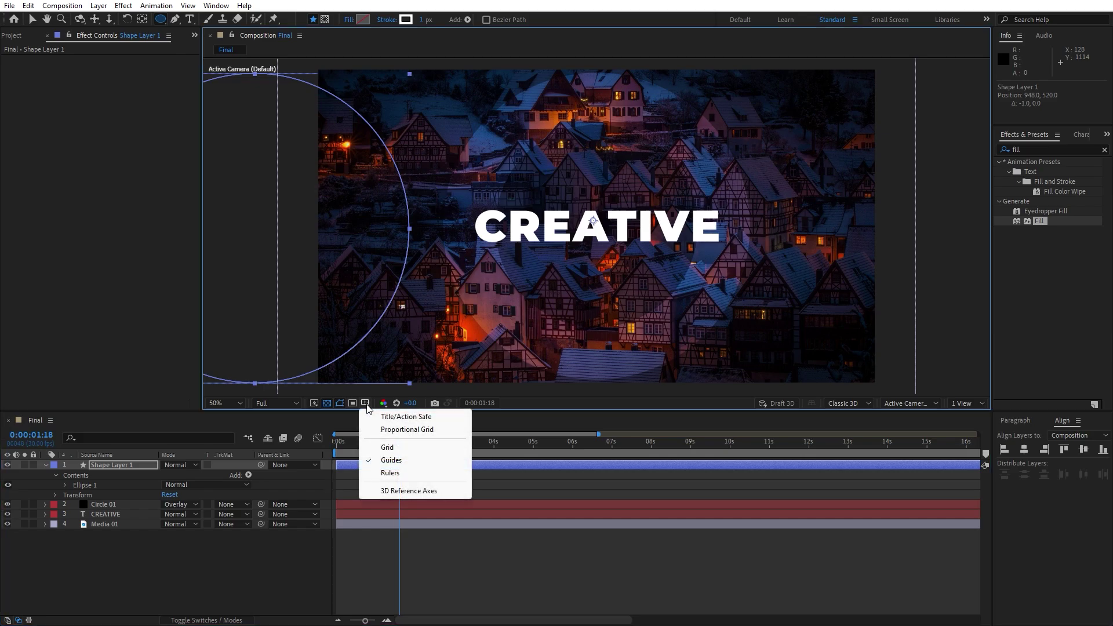
{"action": "left_click", "coordinate": [398, 417]}
{"action": "left_click", "coordinate": [138, 576]}
- Nudge Shape Layer 1 a further 40 pixels to the left, using the safe guides as reference
{"action": "left_click", "coordinate": [102, 461]}
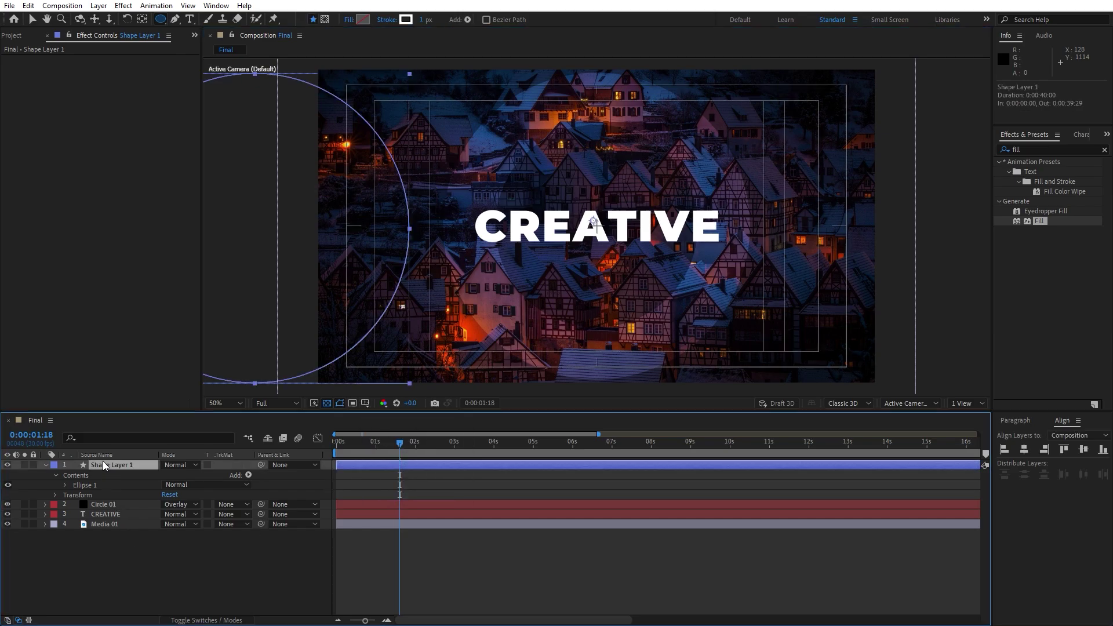
{"action": "key", "text": "shift+Left"}
{"action": "key", "text": "shift+Left"}
{"action": "key", "text": "shift+Left"}
{"action": "key", "text": "shift+Left"}
{"action": "left_click", "coordinate": [99, 554]}
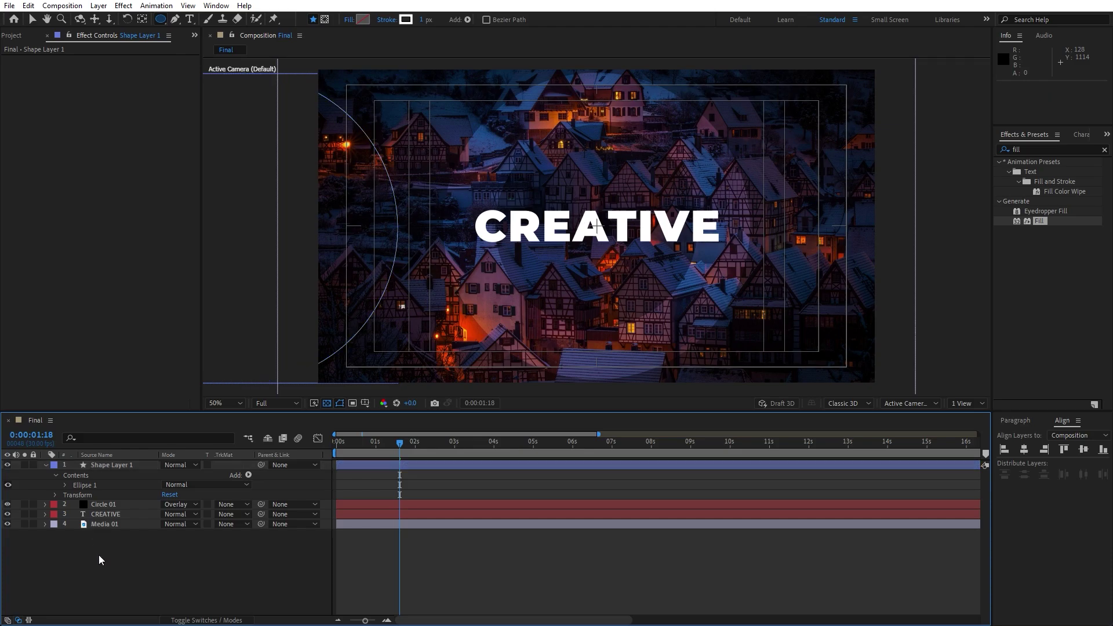
- Add Trim Paths to the contents of Shape Layer 1
{"action": "left_click", "coordinate": [128, 467]}
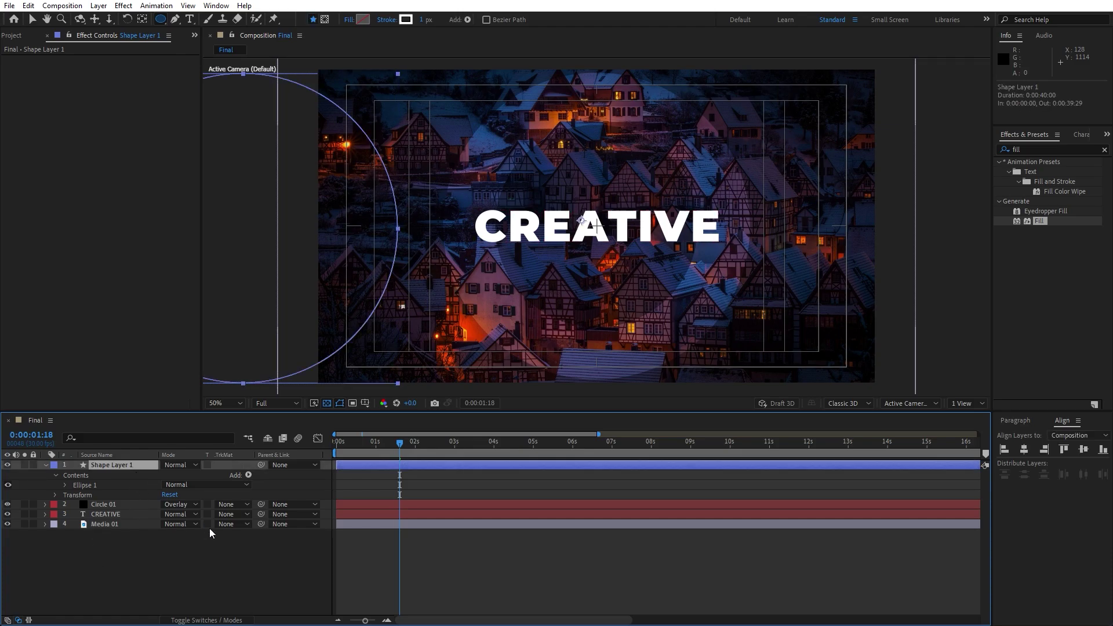
{"action": "left_click", "coordinate": [248, 476]}
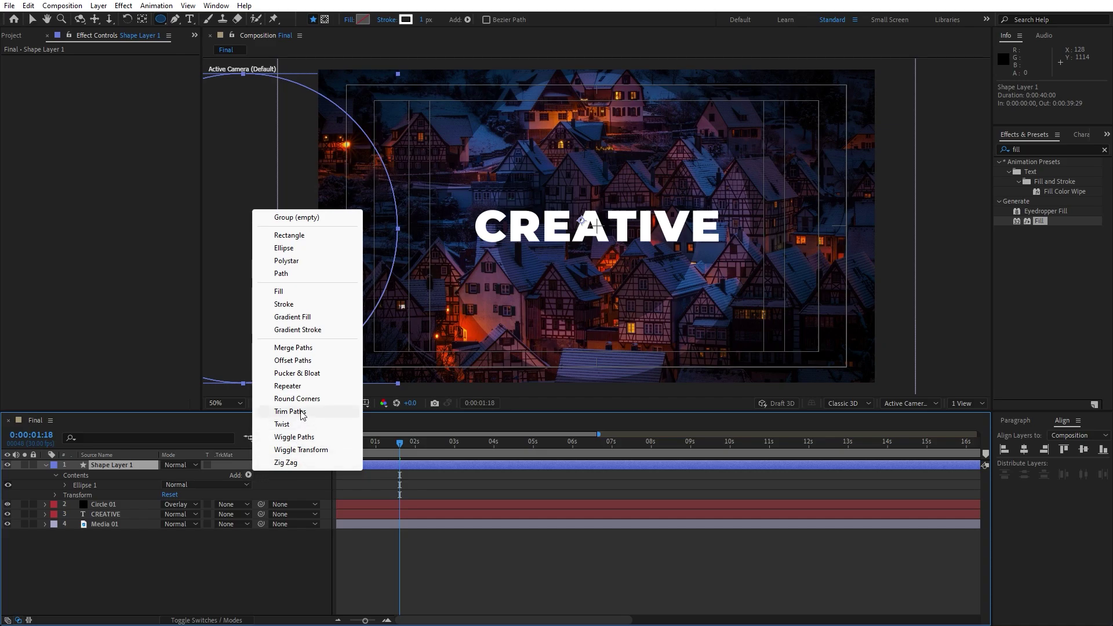
{"action": "left_click", "coordinate": [291, 411]}
- Keyframe the Trim Paths End at 100% at 0:00:01:29 and 0% at 0 seconds
{"action": "left_click_drag", "start_coordinate": [402, 449], "coordinate": [413, 446]}
{"action": "left_click", "coordinate": [65, 495]}
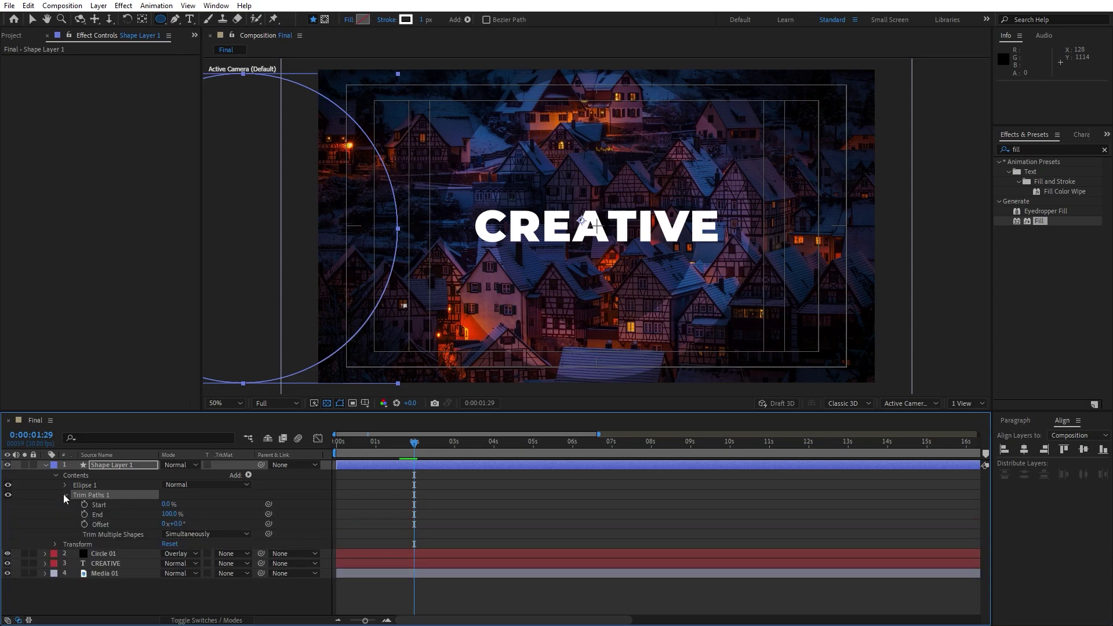
{"action": "left_click", "coordinate": [85, 514]}
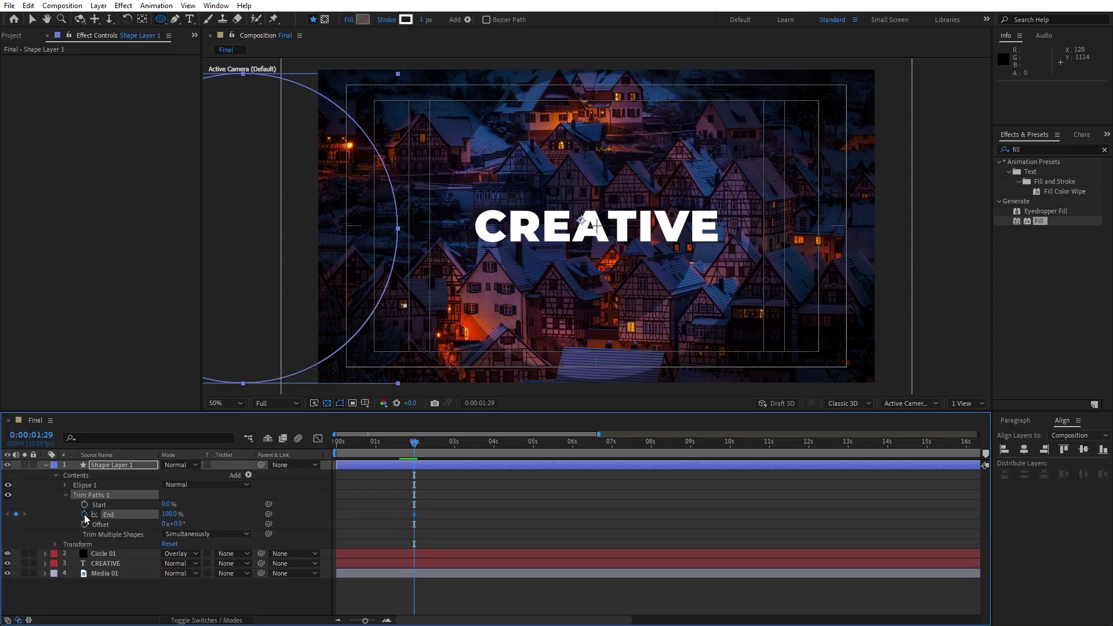
{"action": "left_click_drag", "start_coordinate": [409, 456], "coordinate": [232, 463]}
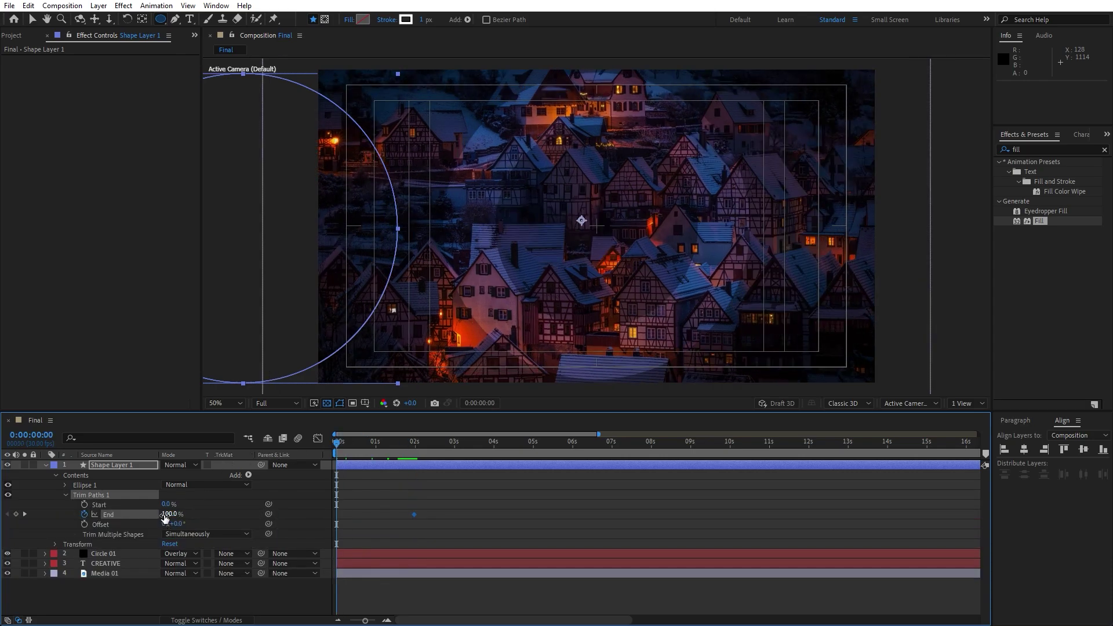
{"action": "type", "text": "0"}
- Ease both Trim Paths End keyframes and shape their speed graph to peak early and slow down gradually
{"action": "left_click_drag", "start_coordinate": [454, 496], "coordinate": [297, 535]}
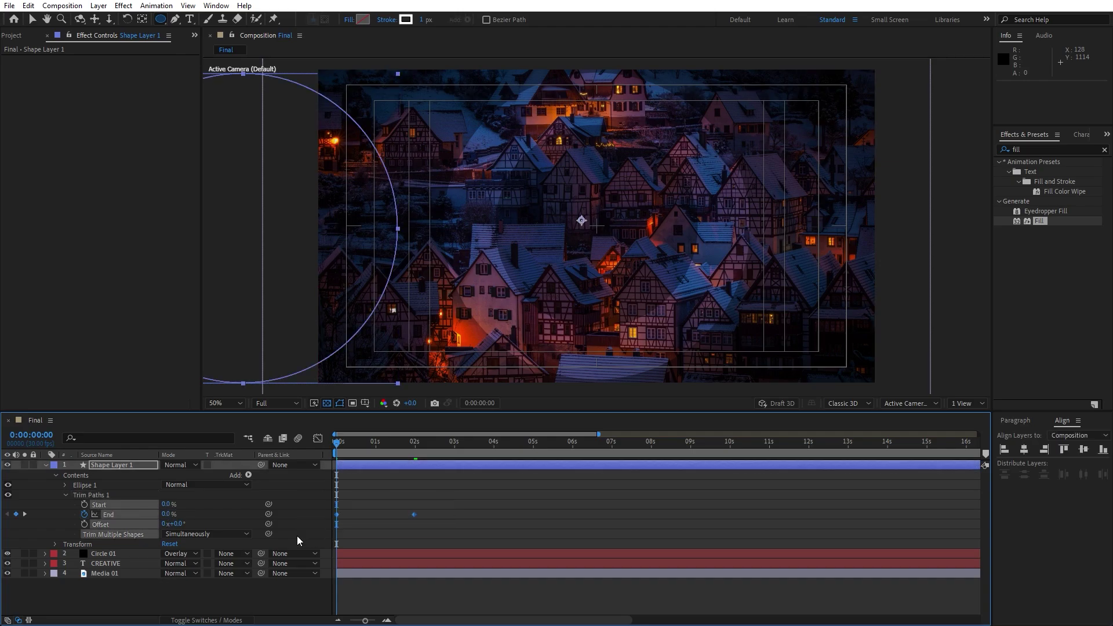
{"action": "left_click_drag", "start_coordinate": [367, 520], "coordinate": [311, 529]}
{"action": "left_click", "coordinate": [318, 438]}
{"action": "left_click_drag", "start_coordinate": [387, 597], "coordinate": [387, 596]}
{"action": "left_click_drag", "start_coordinate": [388, 588], "coordinate": [376, 587]}
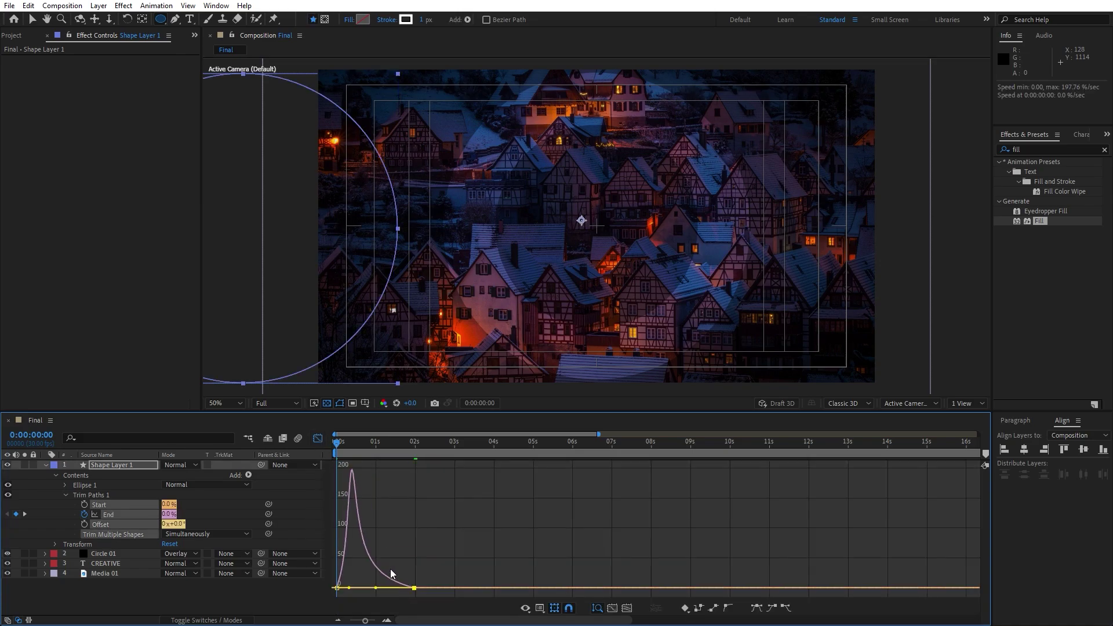
{"action": "right_click", "coordinate": [422, 549]}
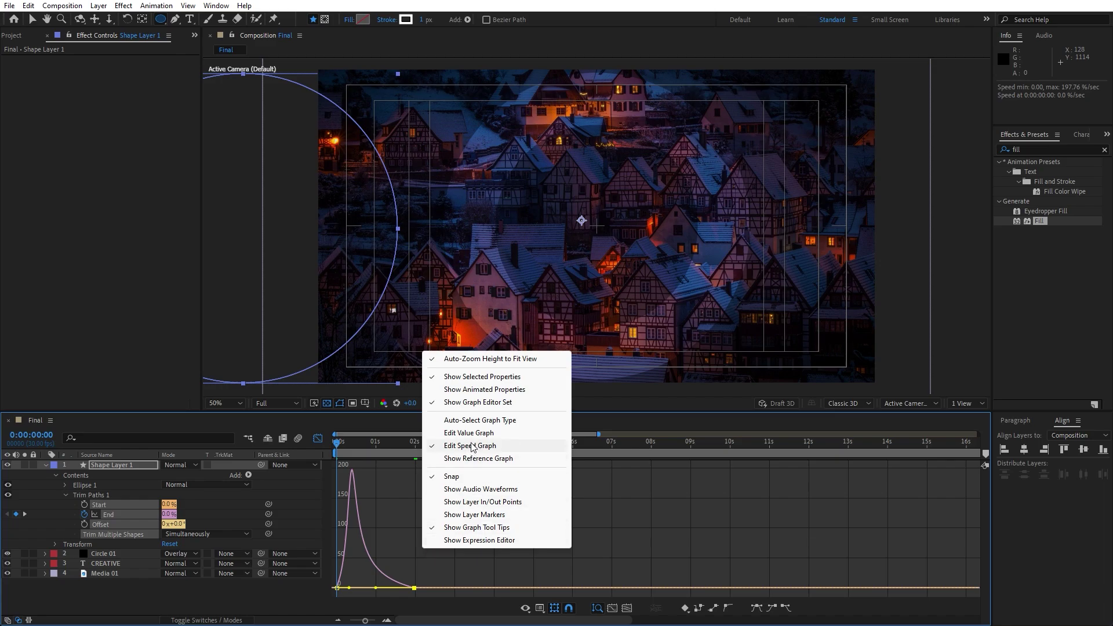
{"action": "left_click", "coordinate": [317, 439]}
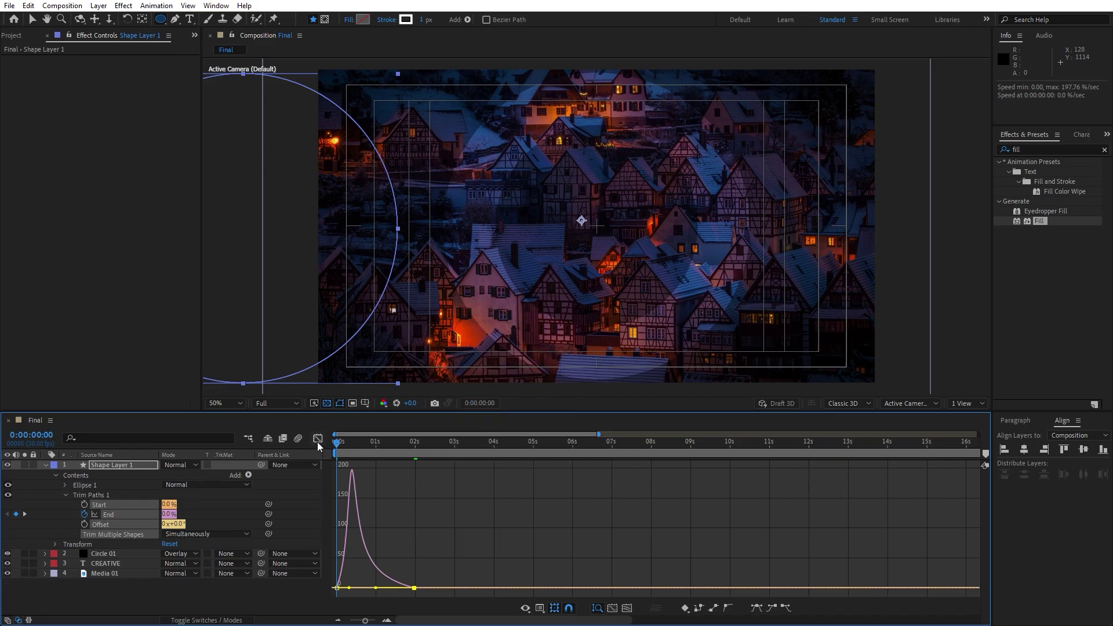
{"action": "left_click", "coordinate": [317, 439]}
- Move the last Trim Paths End keyframe to about 2.4 seconds and preview the circle outline's animation
{"action": "key", "text": "space"}
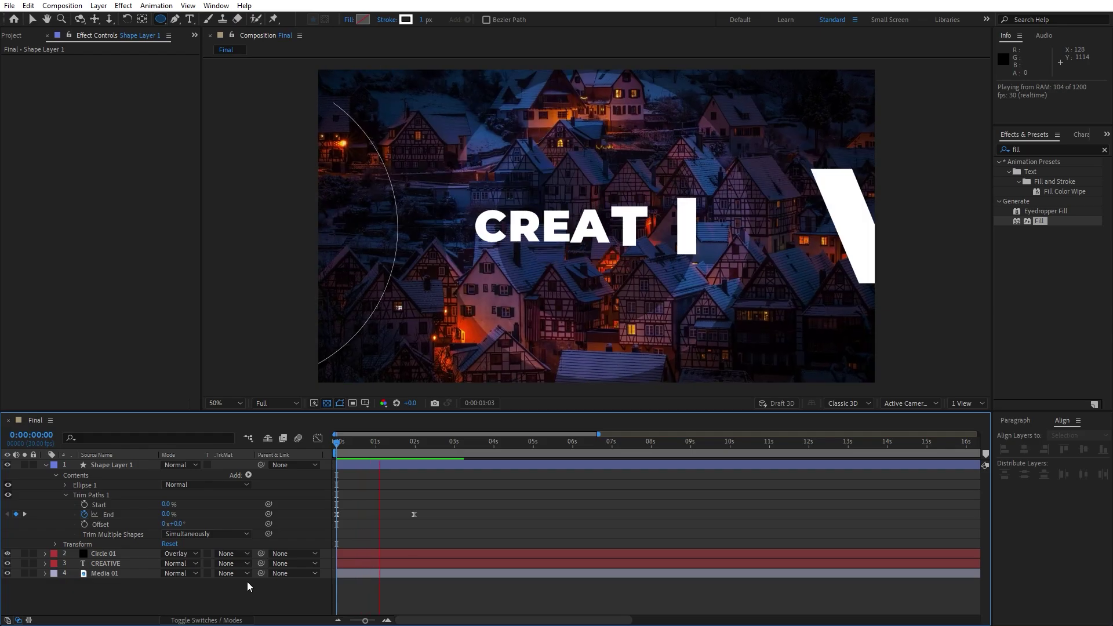
{"action": "mouse_move", "coordinate": [388, 447]}
{"action": "left_mouse_down"}
{"action": "mouse_move", "coordinate": [349, 444]}
{"action": "mouse_move", "coordinate": [376, 444]}
{"action": "left_mouse_up"}
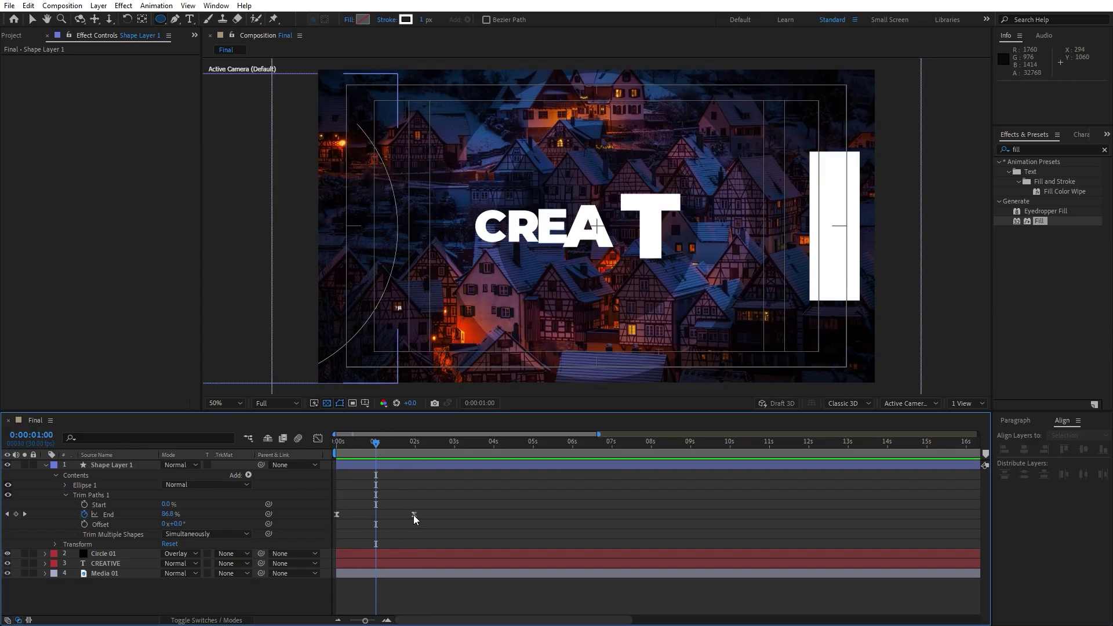
{"action": "mouse_move", "coordinate": [414, 515]}
{"action": "left_mouse_down"}
{"action": "mouse_move", "coordinate": [433, 516]}
{"action": "mouse_move", "coordinate": [401, 516]}
{"action": "mouse_move", "coordinate": [432, 514]}
{"action": "left_mouse_up"}
{"action": "key", "text": "space"}
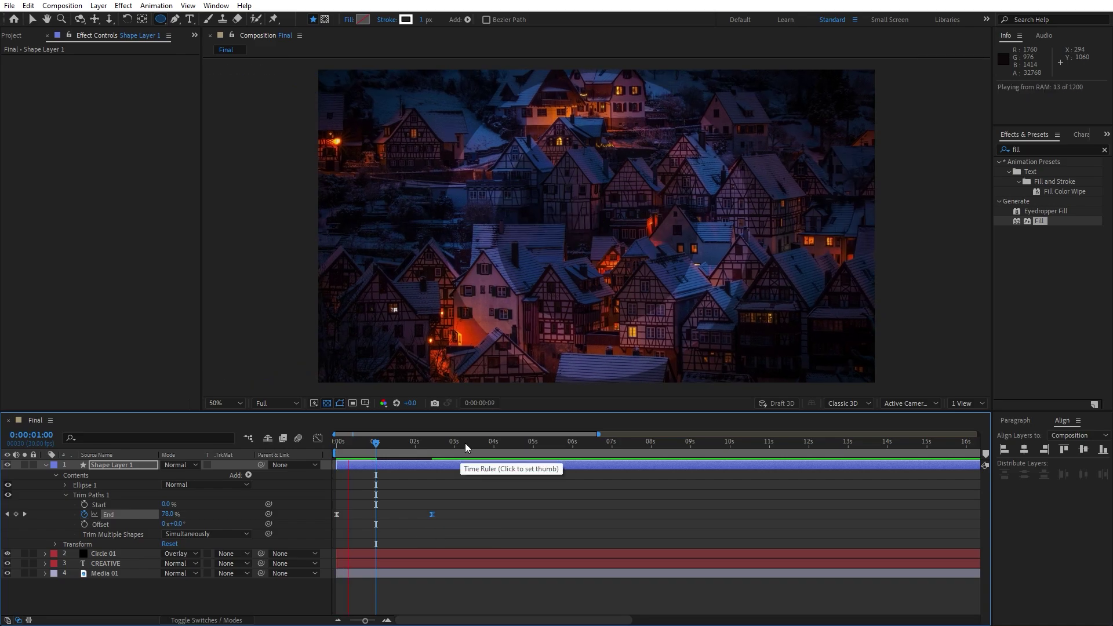
{"action": "left_click", "coordinate": [412, 445]}
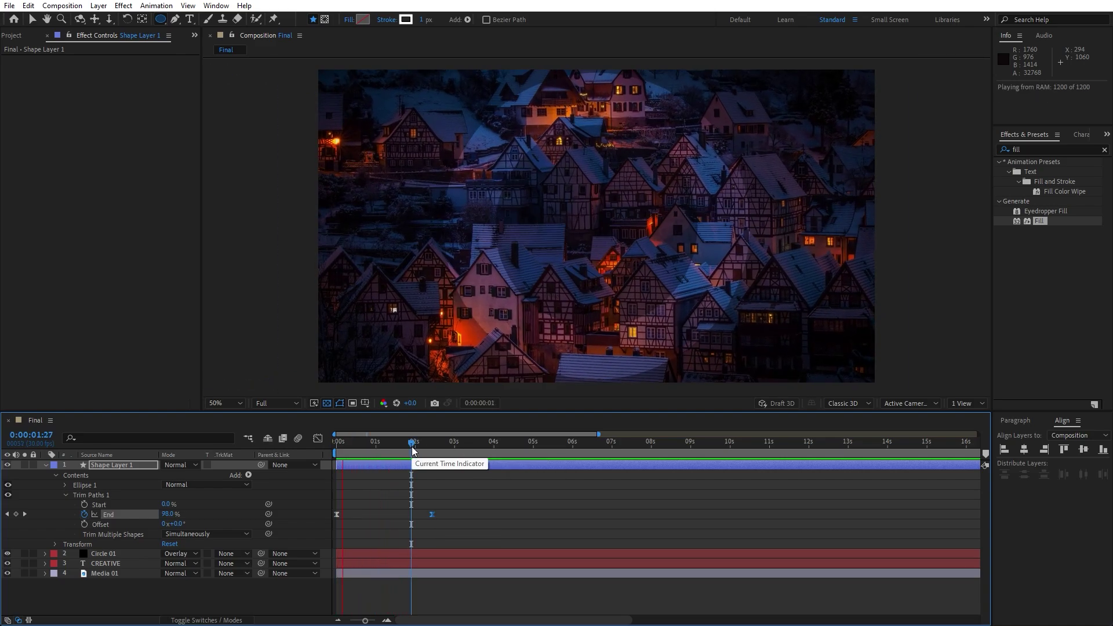
- Move the last Trim Paths End keyframe of Shape Layer 1 to about 1.7 seconds and preview the outline's timing
{"action": "left_click", "coordinate": [406, 452]}
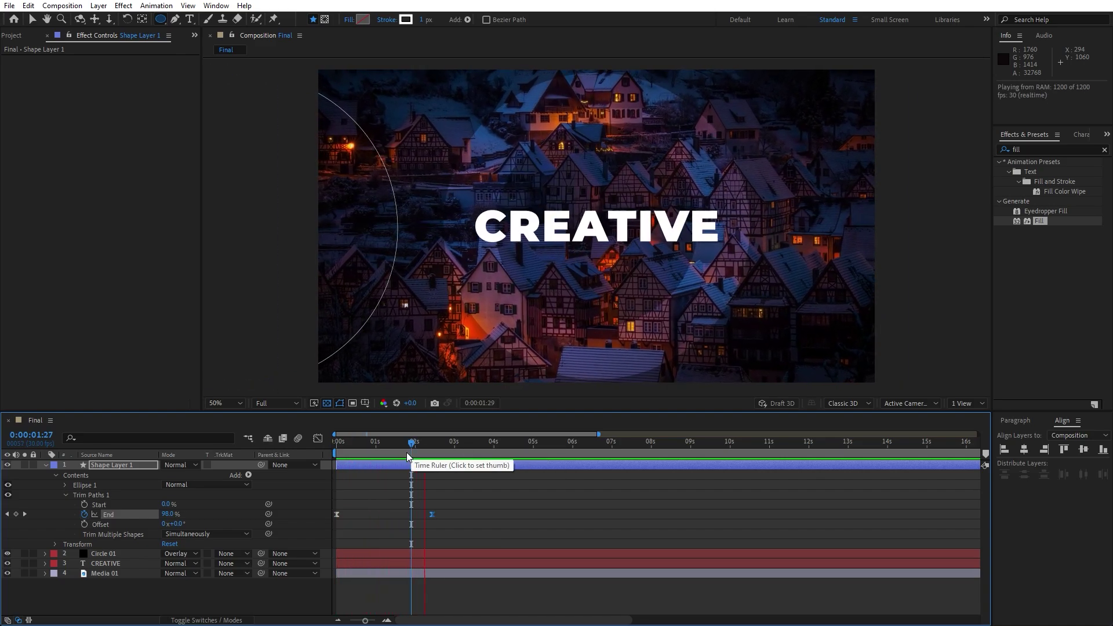
{"action": "left_click_drag", "start_coordinate": [433, 514], "coordinate": [401, 519]}
{"action": "key", "text": "space"}
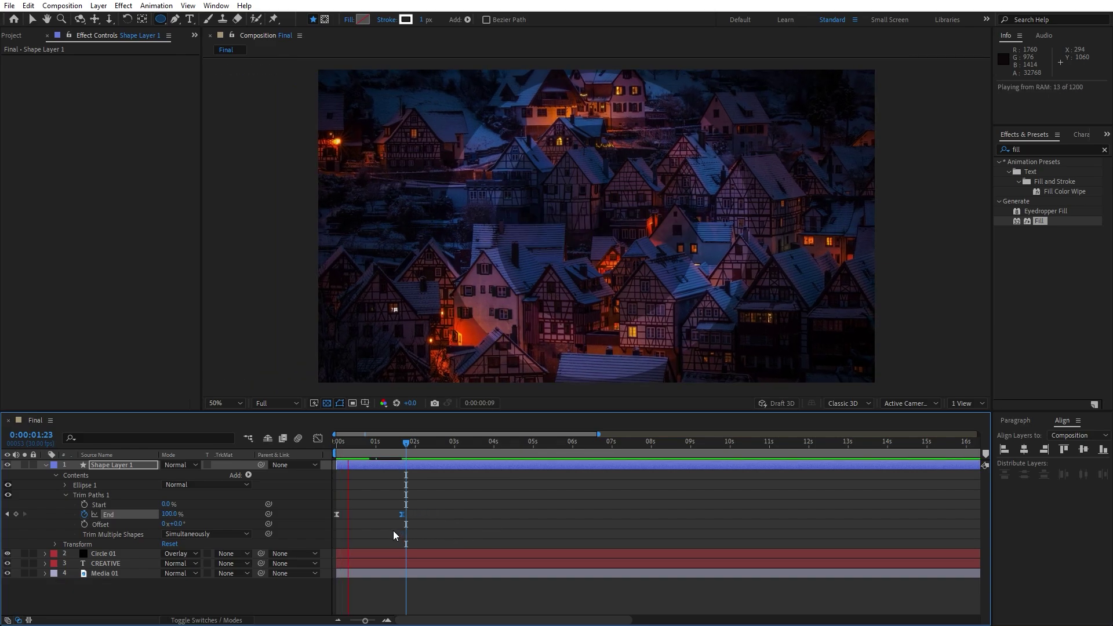
{"action": "mouse_move", "coordinate": [405, 445]}
{"action": "left_mouse_down"}
{"action": "mouse_move", "coordinate": [353, 445]}
{"action": "mouse_move", "coordinate": [421, 445]}
{"action": "mouse_move", "coordinate": [389, 445]}
{"action": "left_mouse_up"}
{"action": "left_click", "coordinate": [44, 465]}
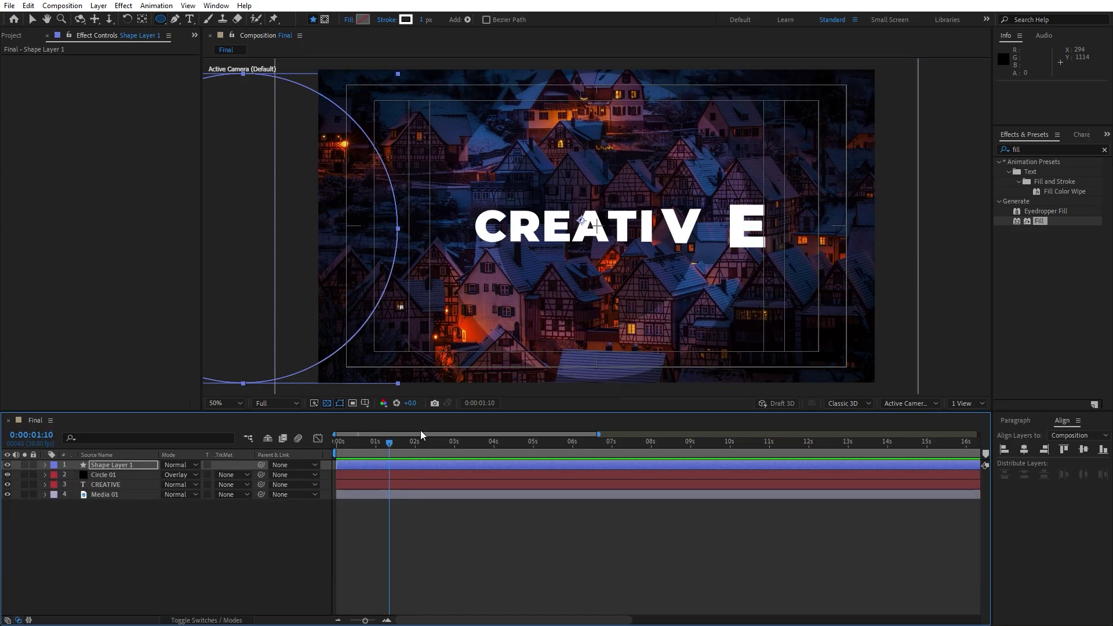
- Create a black solid layer named Small Circle in the Final composition
{"action": "left_click", "coordinate": [204, 552]}
{"action": "right_click", "coordinate": [204, 552]}
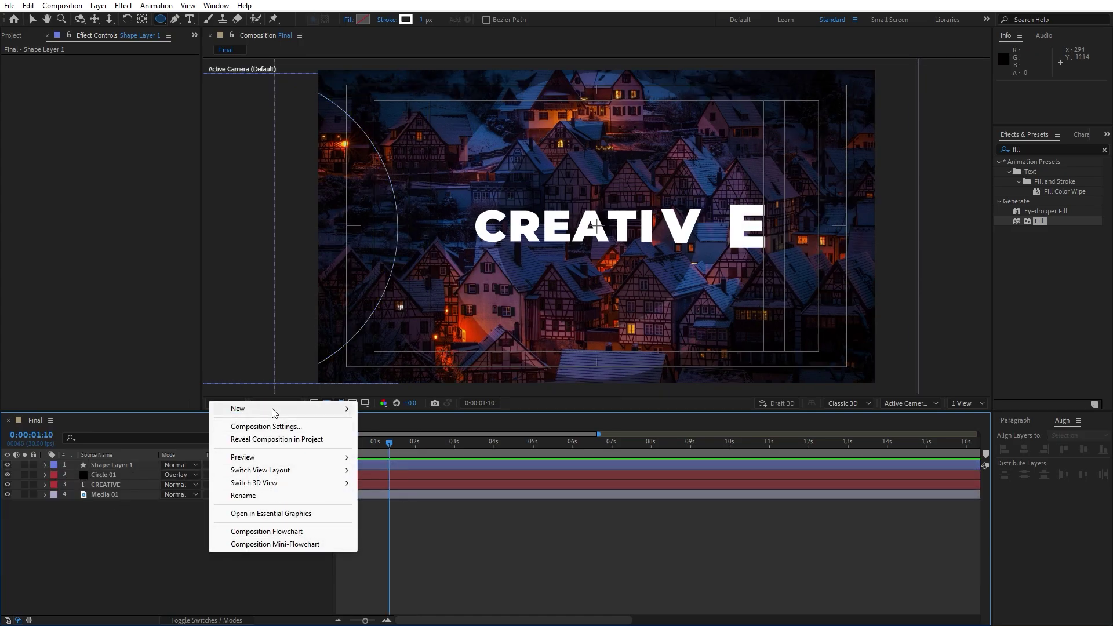
{"action": "mouse_move", "coordinate": [323, 405]}
{"action": "left_click", "coordinate": [421, 437]}
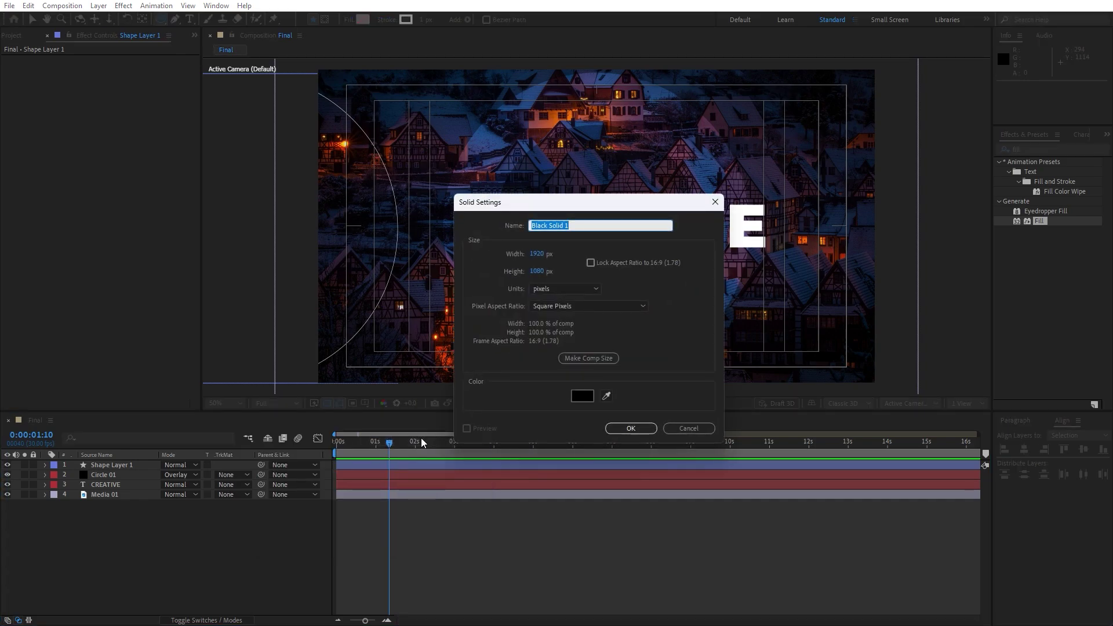
{"action": "type", "text": "Small Circle"}
{"action": "left_click", "coordinate": [641, 432]}
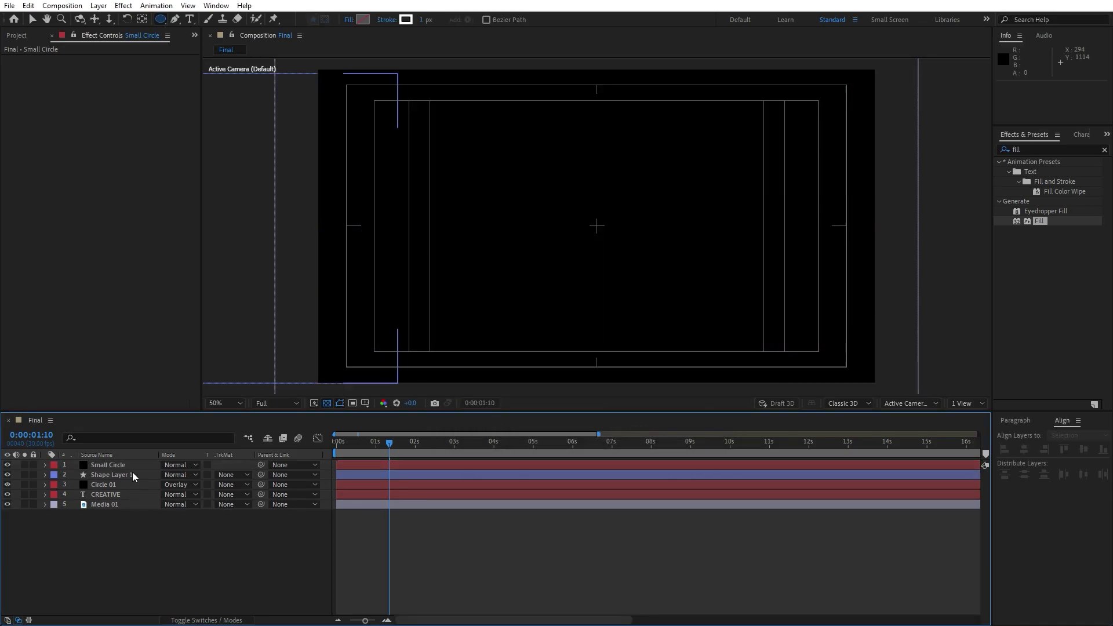
- Draw a small circular mask on the Small Circle solid, centred in the frame over the title
{"action": "left_click", "coordinate": [129, 465]}
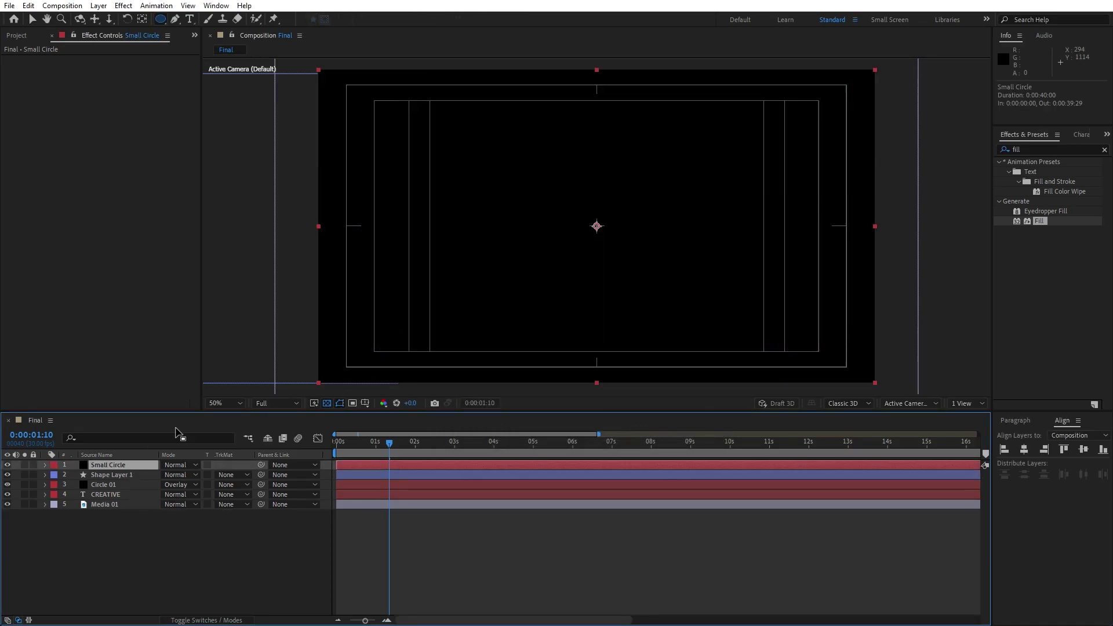
{"action": "left_click", "coordinate": [161, 22]}
{"action": "left_click_drag", "start_coordinate": [596, 226], "coordinate": [615, 251]}
{"action": "key", "text": "F2"}
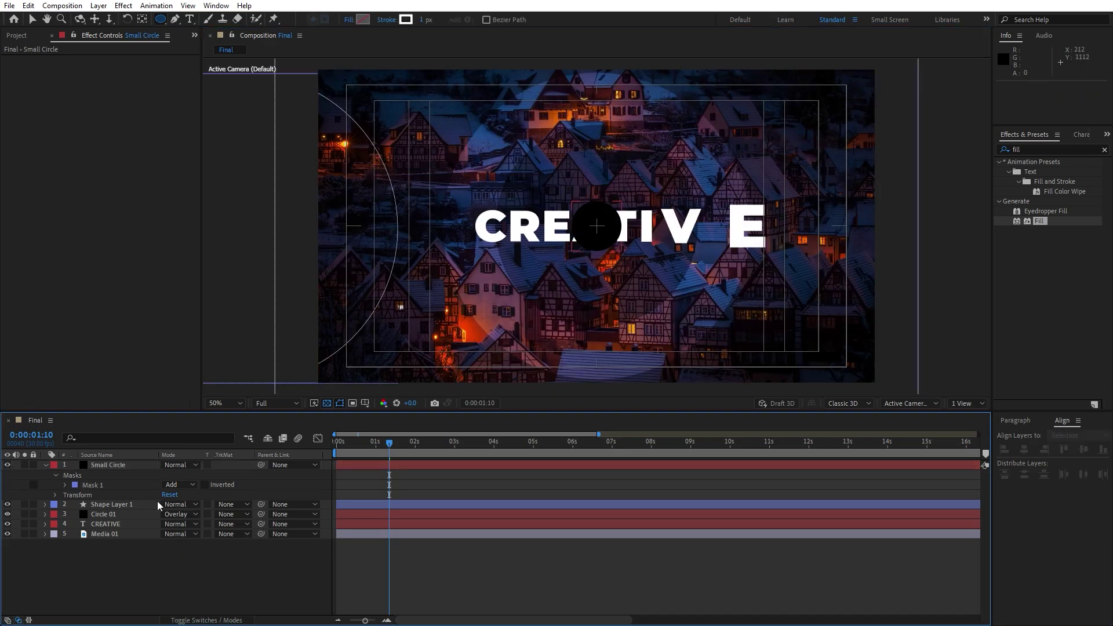
- Move the Small Circle layer to the lower-left area of the frame, at about position 330, 848
{"action": "left_click", "coordinate": [110, 465]}
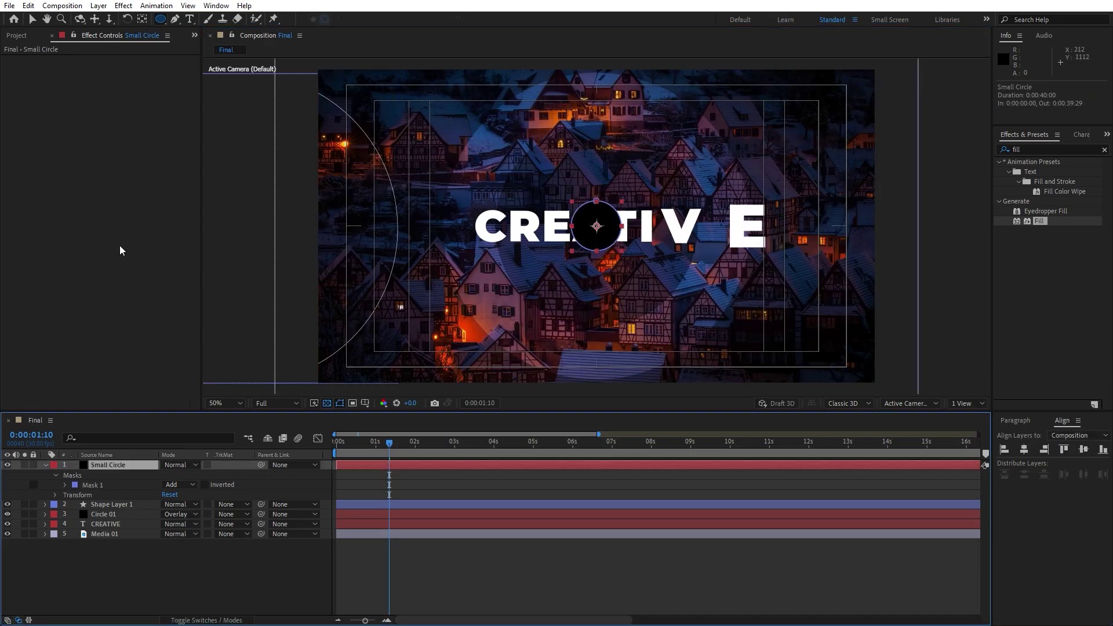
{"action": "left_click", "coordinate": [142, 22]}
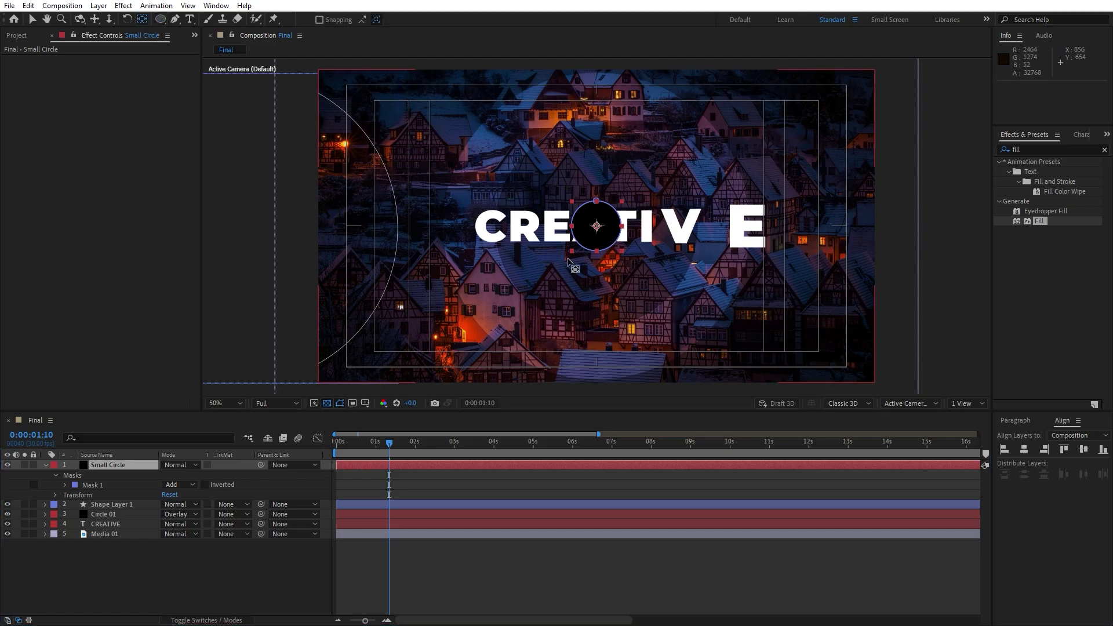
{"action": "key", "text": "v"}
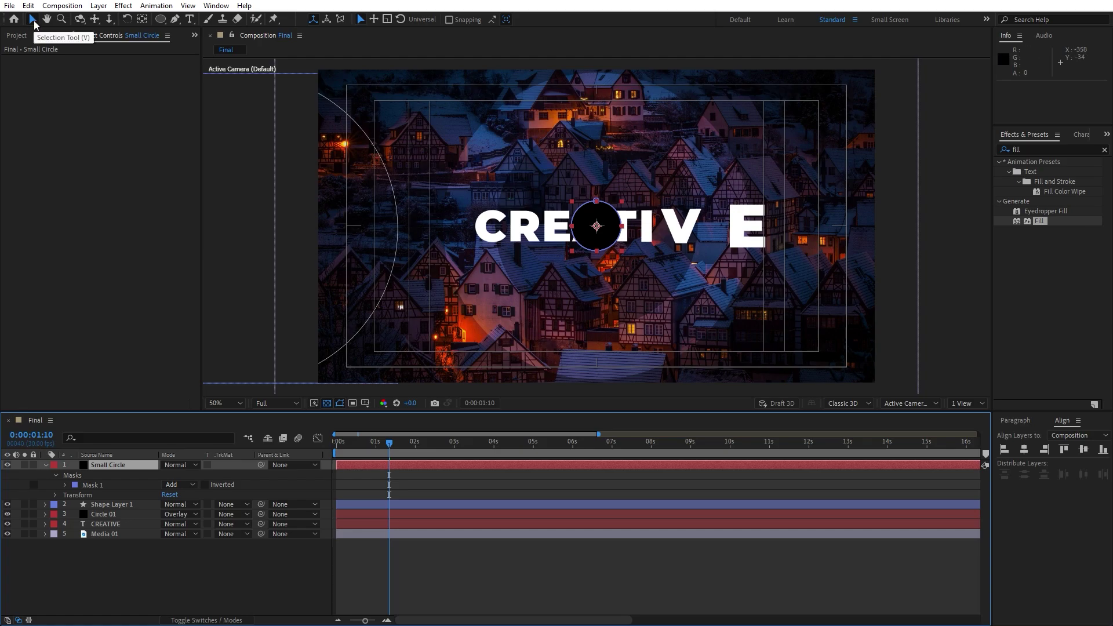
{"action": "left_click_drag", "start_coordinate": [597, 227], "coordinate": [414, 315]}
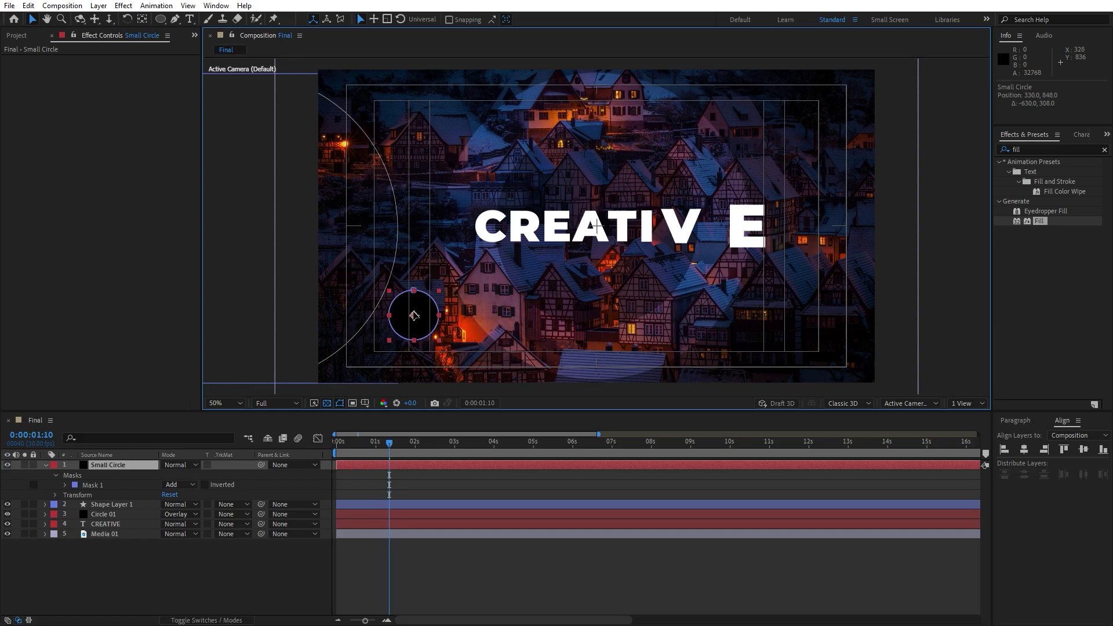
- Find the Gradient Ramp effect and apply it to the Small Circle layer
{"action": "left_click", "coordinate": [1041, 146]}
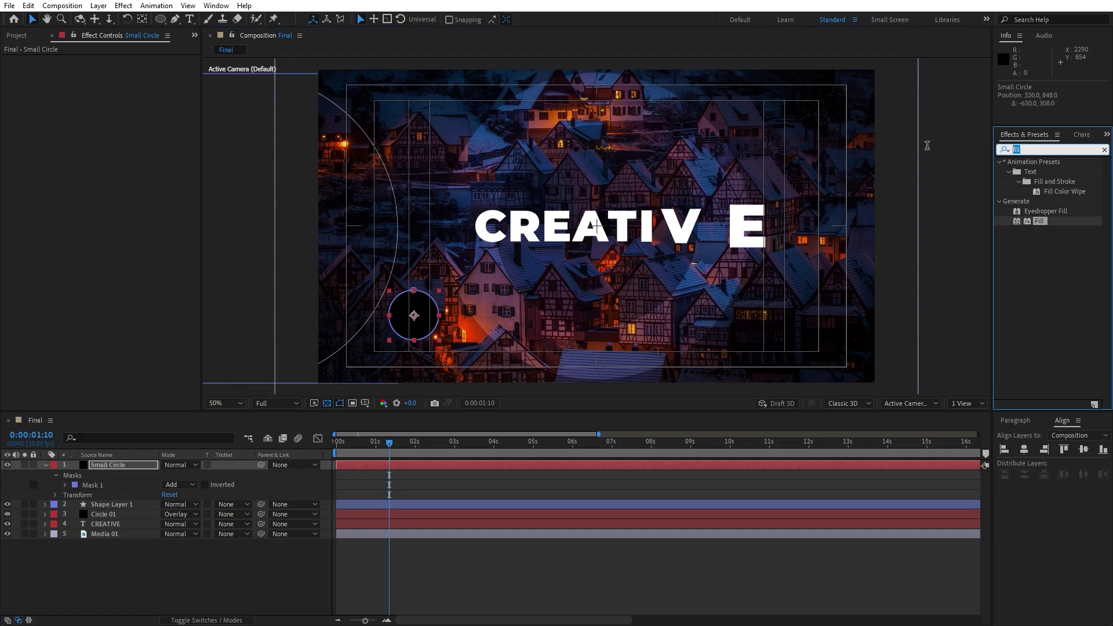
{"action": "type", "text": "ramp"}
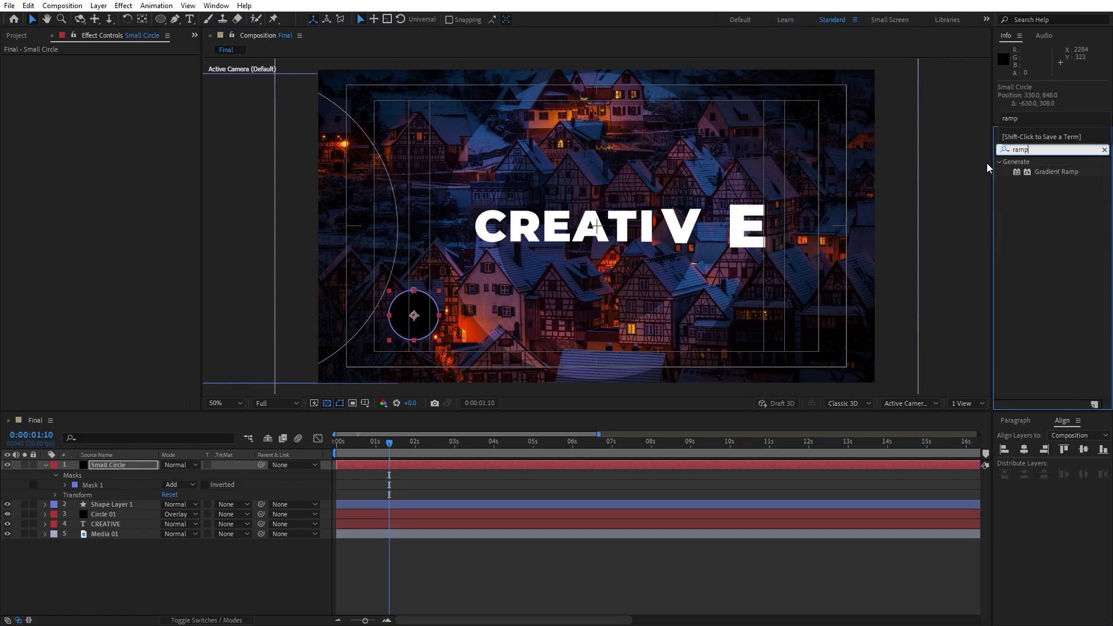
{"action": "left_click_drag", "start_coordinate": [1062, 177], "coordinate": [123, 464]}
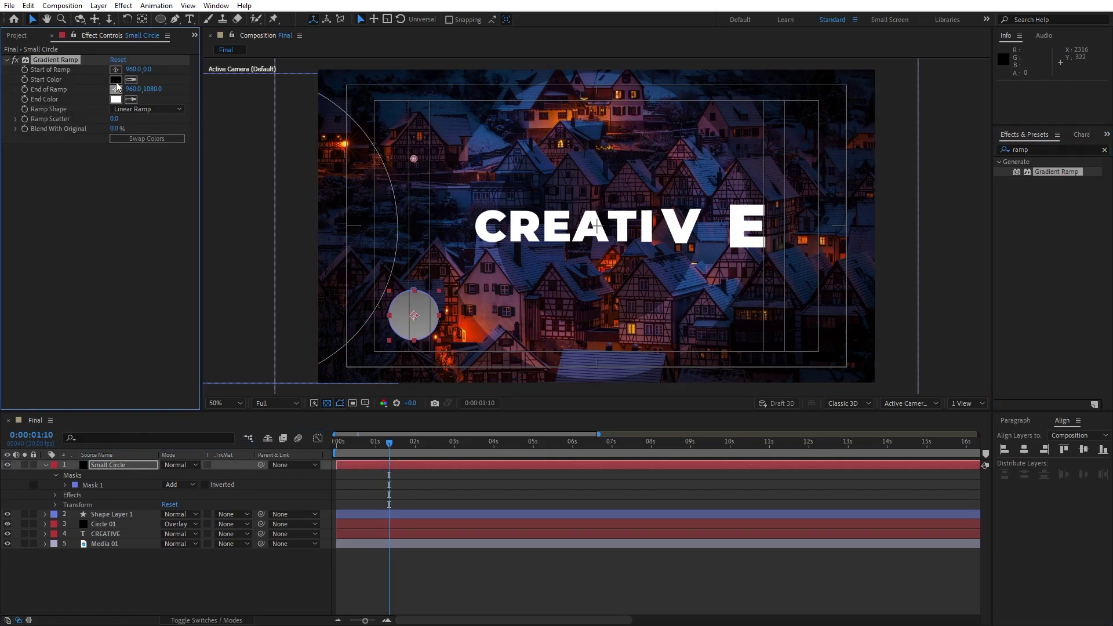
- Place the ramp's start at the circle's upper-left edge (864, 454) and its end at the lower-right edge (1068, 608)
{"action": "left_click", "coordinate": [116, 71]}
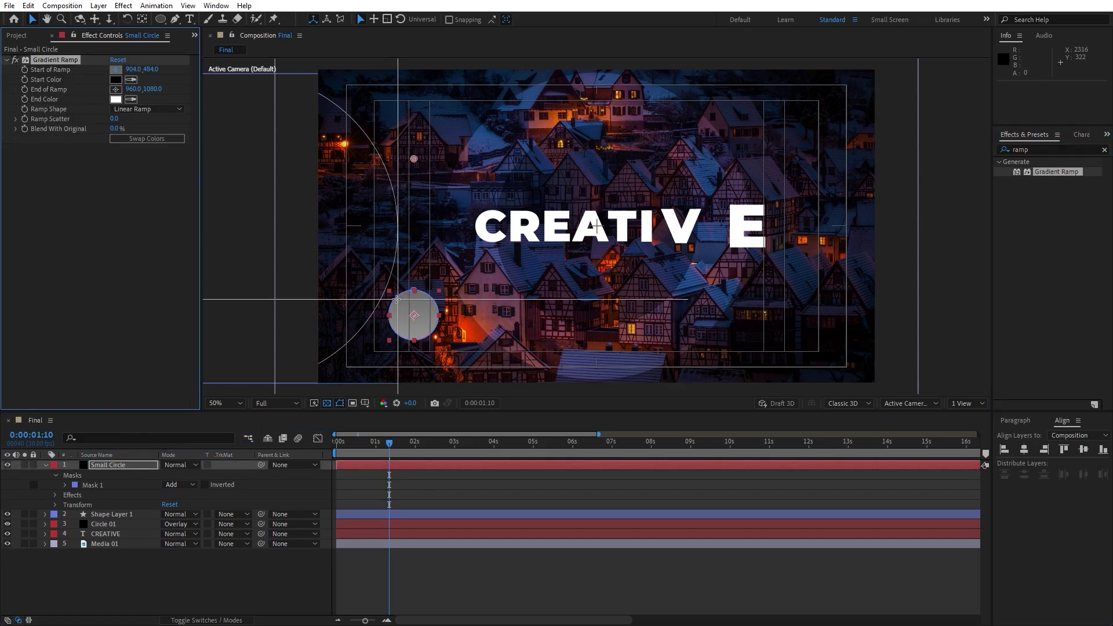
{"action": "left_click_drag", "start_coordinate": [400, 307], "coordinate": [386, 293]}
{"action": "left_click", "coordinate": [115, 89]}
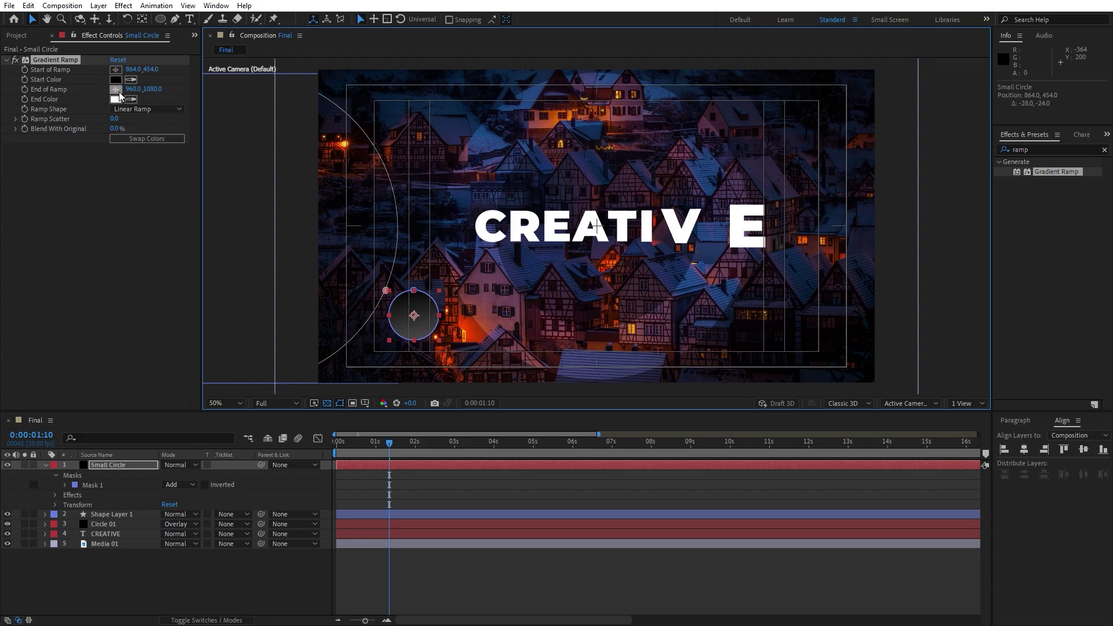
{"action": "left_click_drag", "start_coordinate": [433, 336], "coordinate": [445, 335]}
- Set the Gradient Ramp's start color to dark grey 0E0E0E and its end color to light grey ECECEC
{"action": "left_click", "coordinate": [118, 80]}
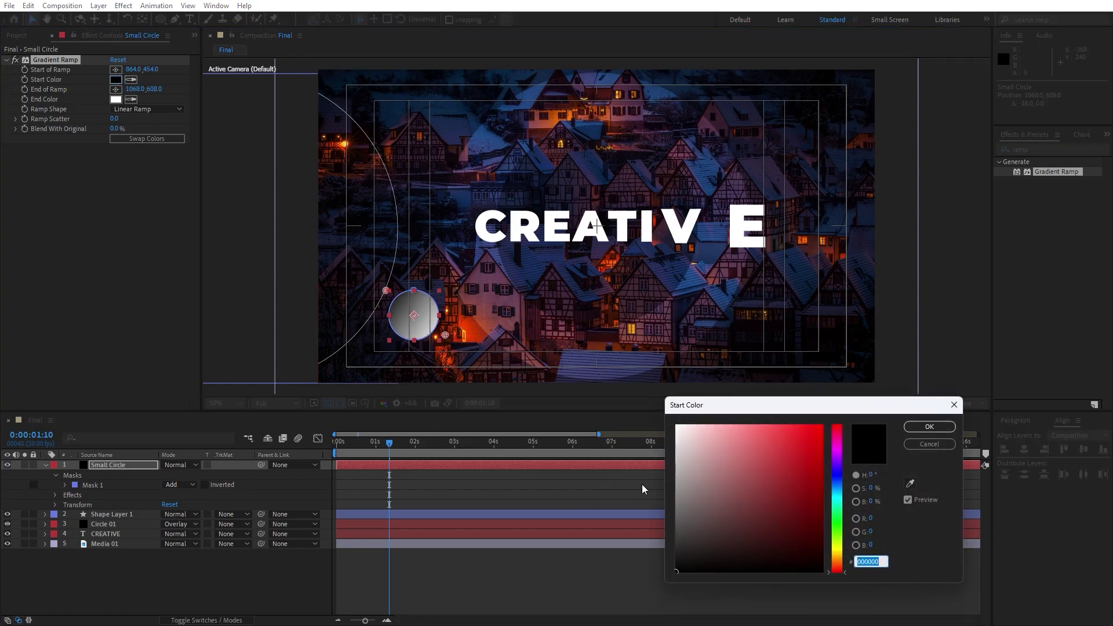
{"action": "left_click_drag", "start_coordinate": [681, 510], "coordinate": [677, 571]}
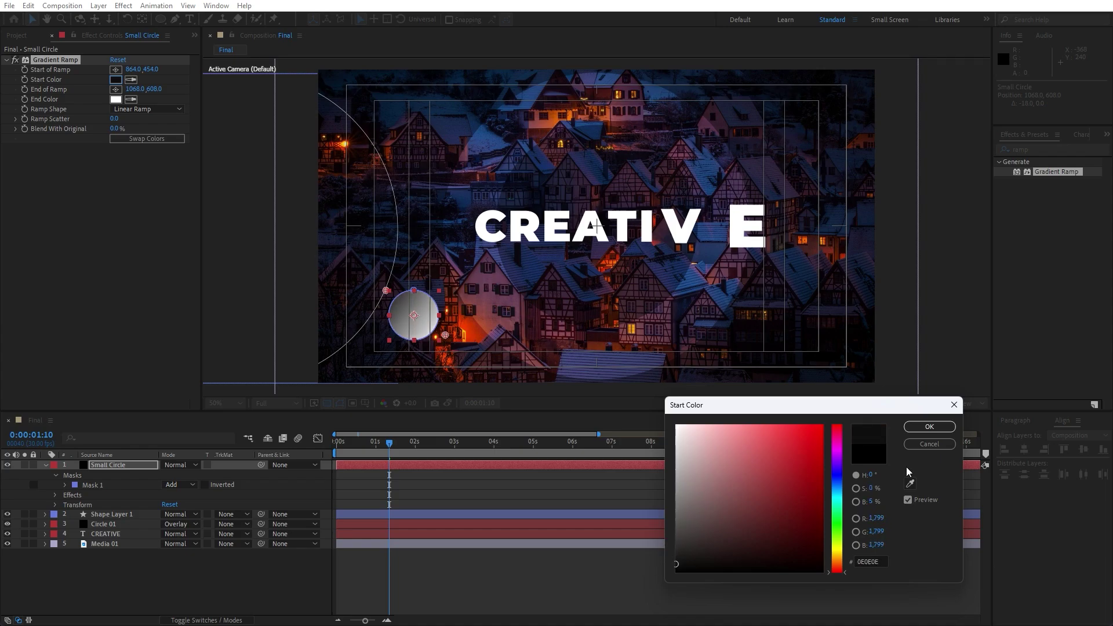
{"action": "left_click", "coordinate": [927, 426]}
{"action": "left_click", "coordinate": [115, 100]}
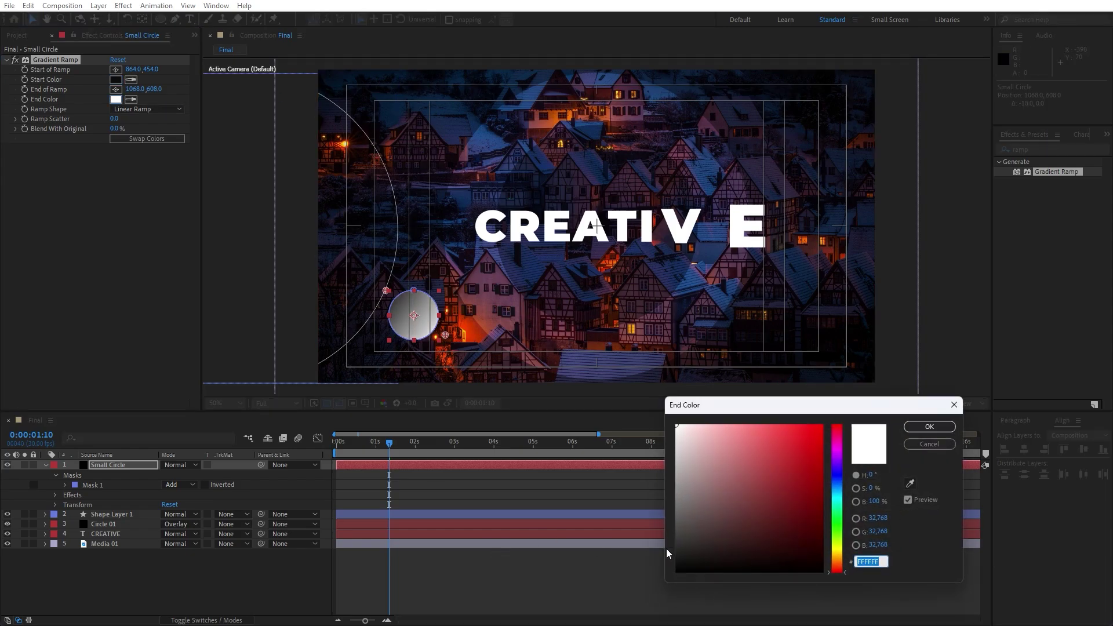
{"action": "mouse_move", "coordinate": [667, 553]}
{"action": "left_mouse_down"}
{"action": "mouse_move", "coordinate": [640, 499]}
{"action": "mouse_move", "coordinate": [636, 526]}
{"action": "mouse_move", "coordinate": [614, 435]}
{"action": "left_mouse_up"}
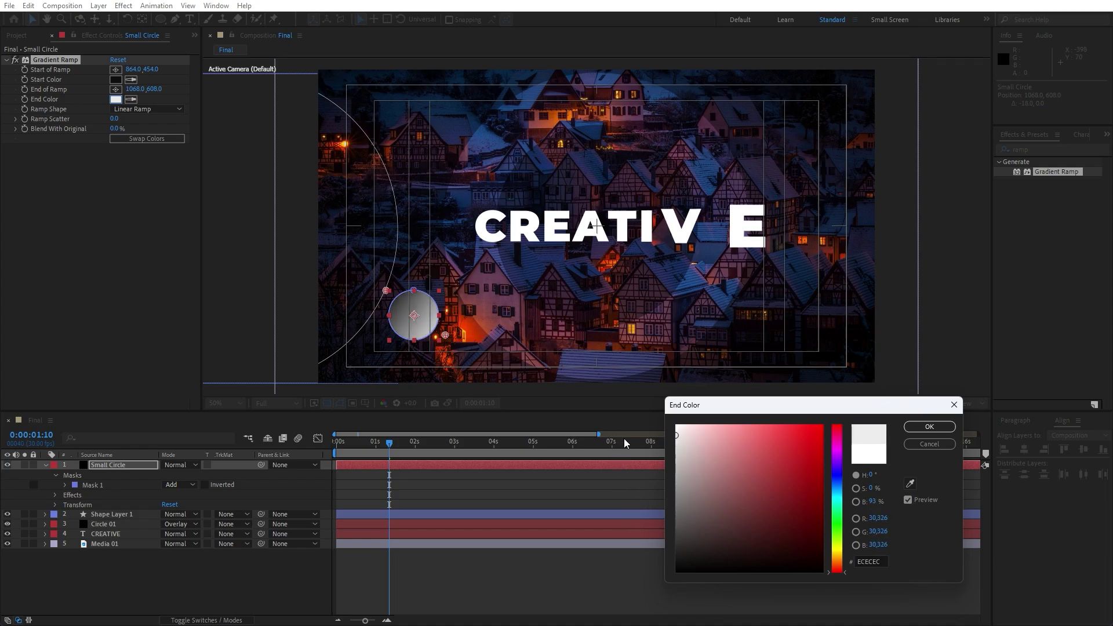
{"action": "left_click", "coordinate": [942, 429]}
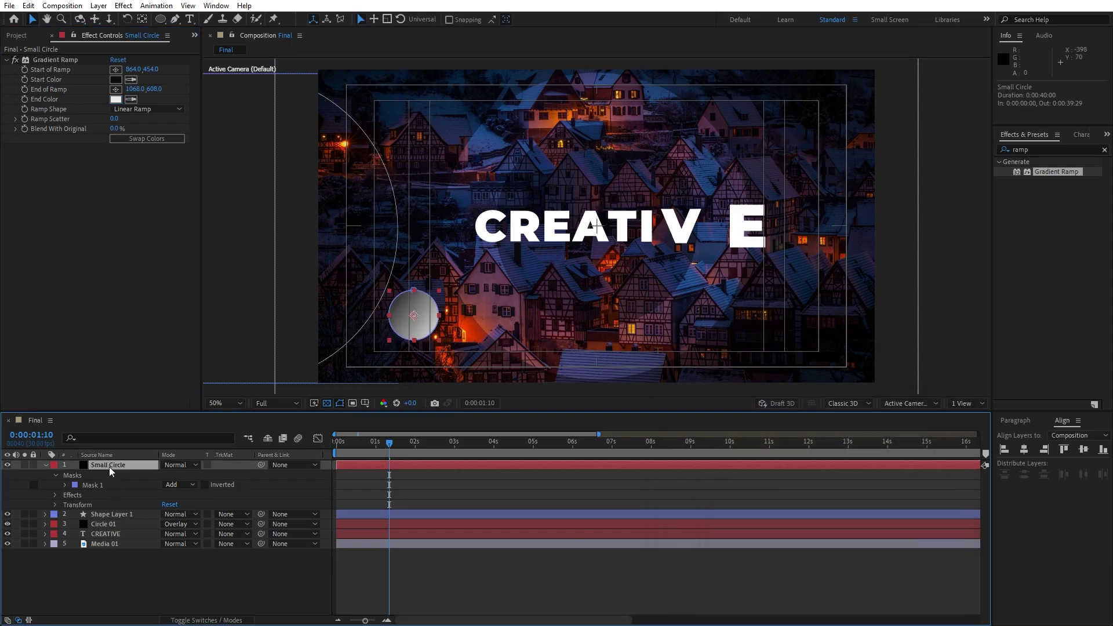
- Add the expression wiggle(1,20) to Small Circle's Position and preview the floating motion
{"action": "key", "text": "p"}
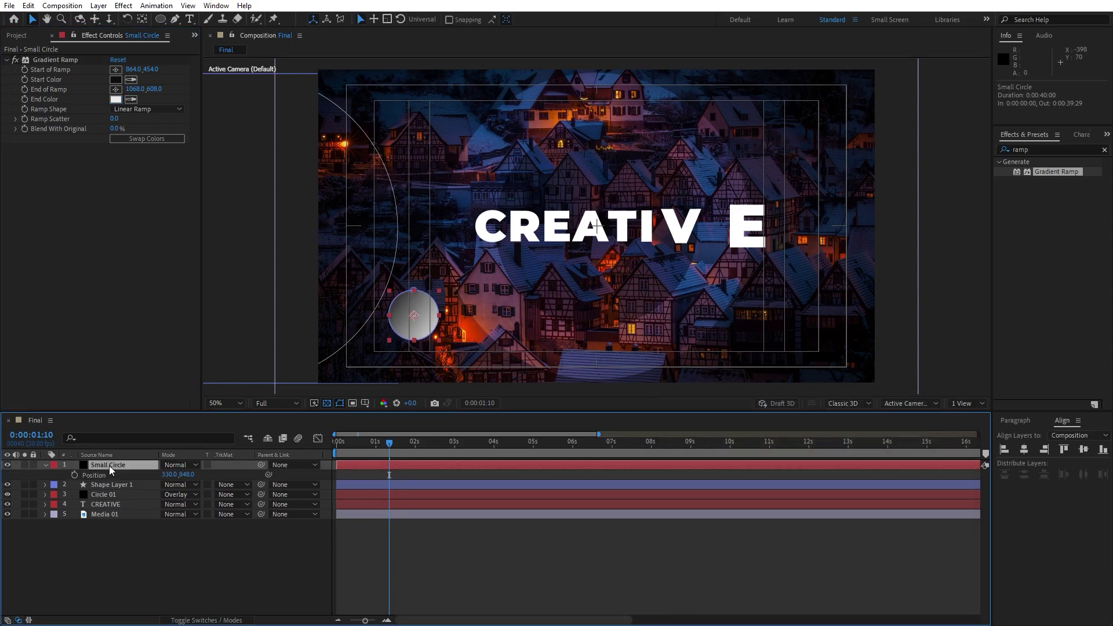
{"action": "left_click", "coordinate": [75, 475], "text": "alt"}
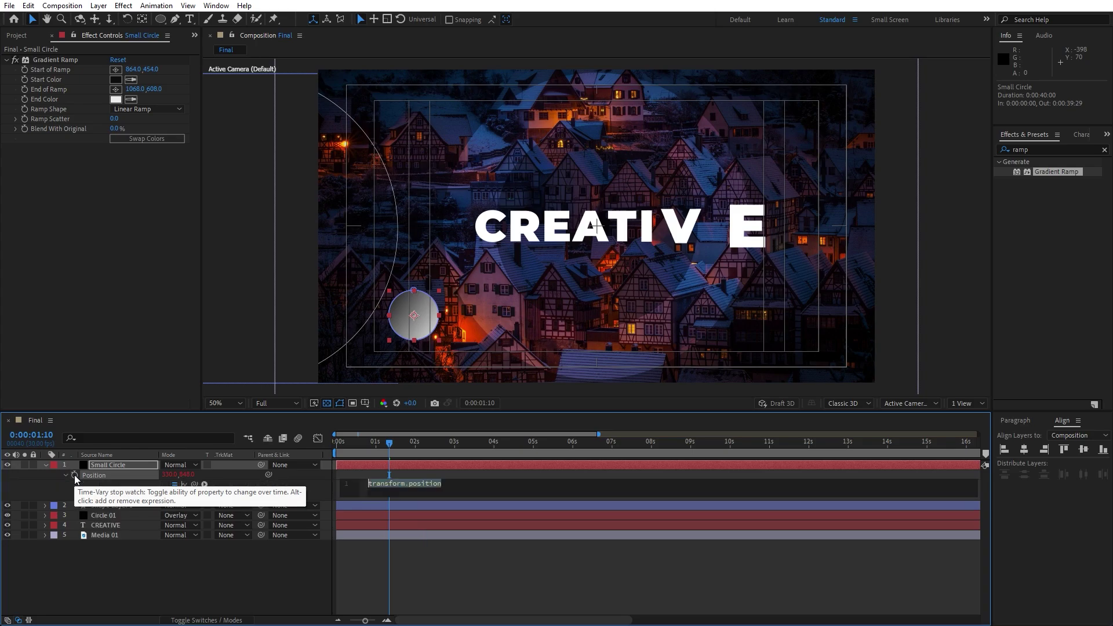
{"action": "type", "text": "wiggle"}
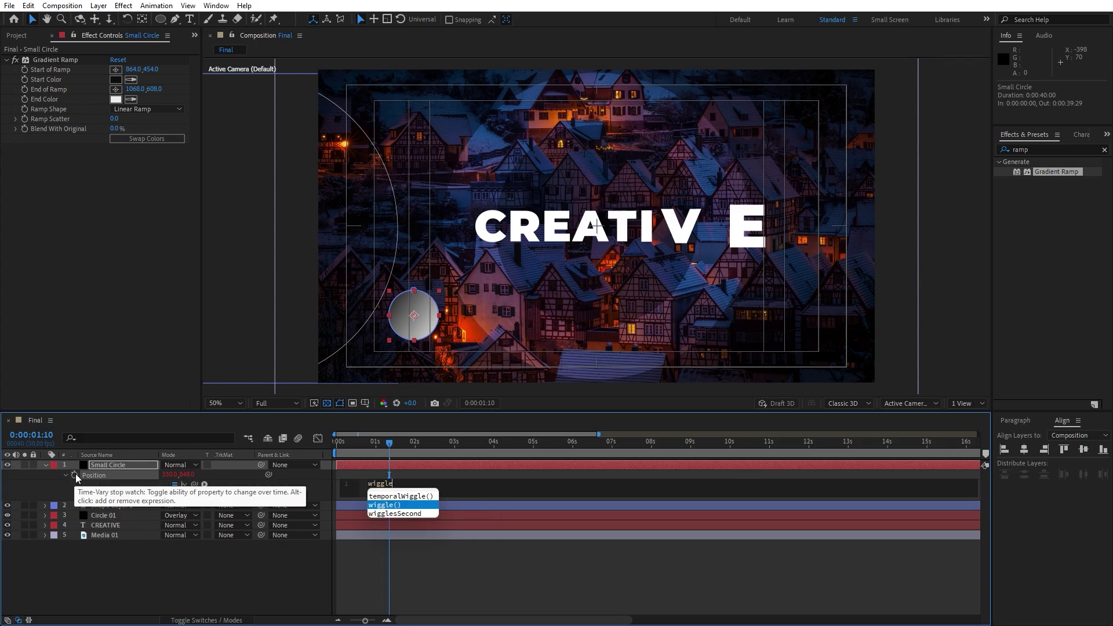
{"action": "key", "text": "Return"}
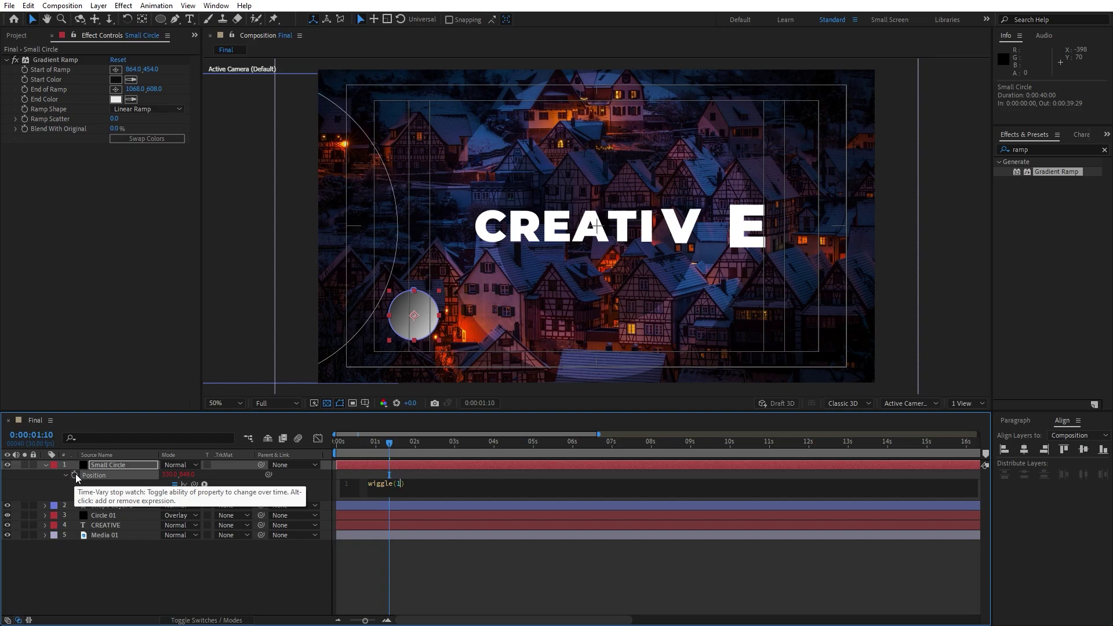
{"action": "type", "text": "1,20"}
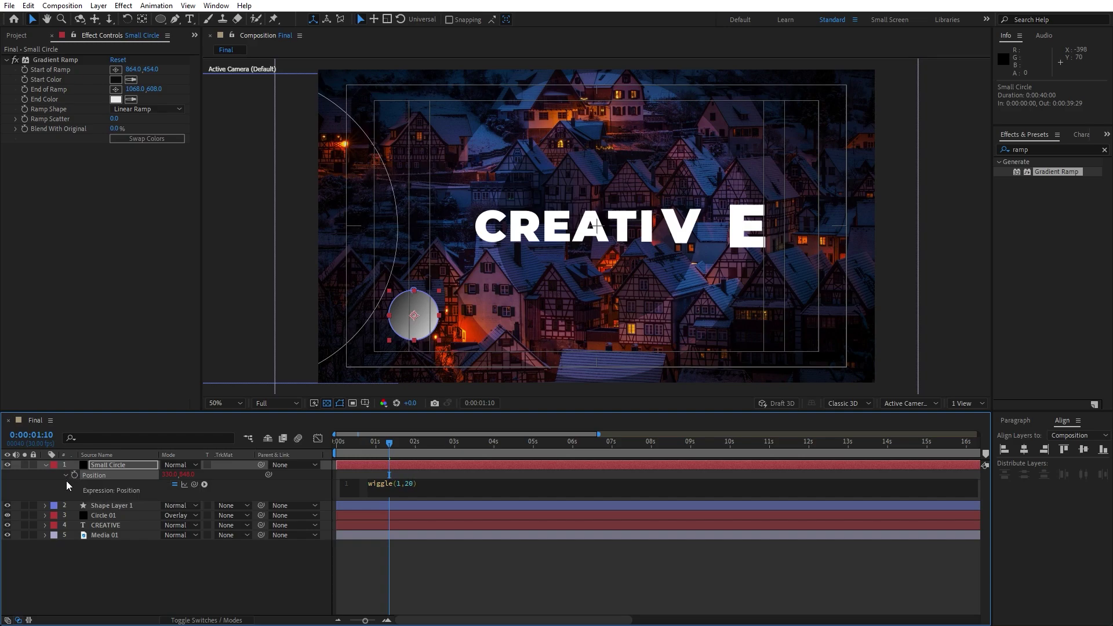
{"action": "left_click", "coordinate": [192, 571]}
{"action": "key", "text": "space"}
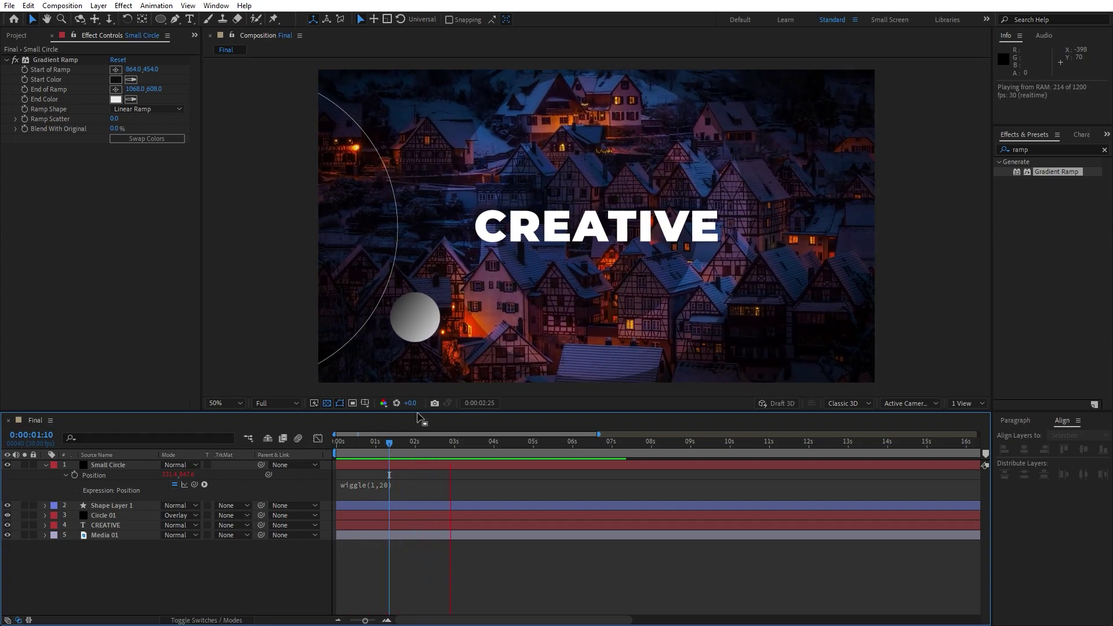
- Duplicate the Small Circle layer at 0:00:02:25 and move the copy to the upper-right area of the frame
{"action": "left_click_drag", "start_coordinate": [342, 444], "coordinate": [448, 444]}
{"action": "left_click", "coordinate": [102, 465]}
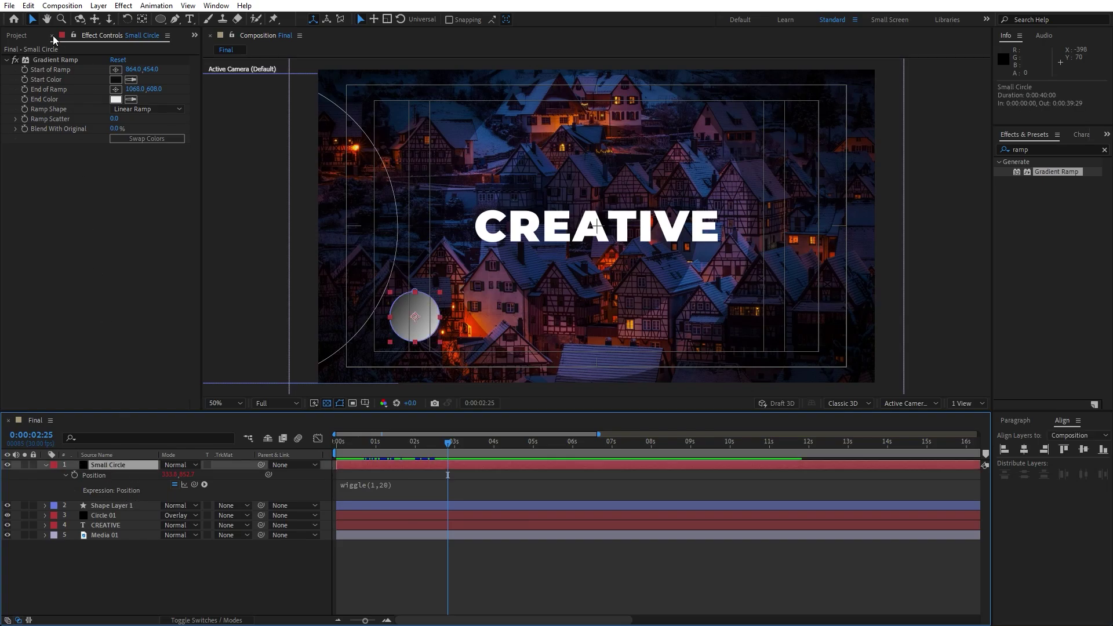
{"action": "left_click", "coordinate": [31, 7]}
{"action": "left_click", "coordinate": [64, 158]}
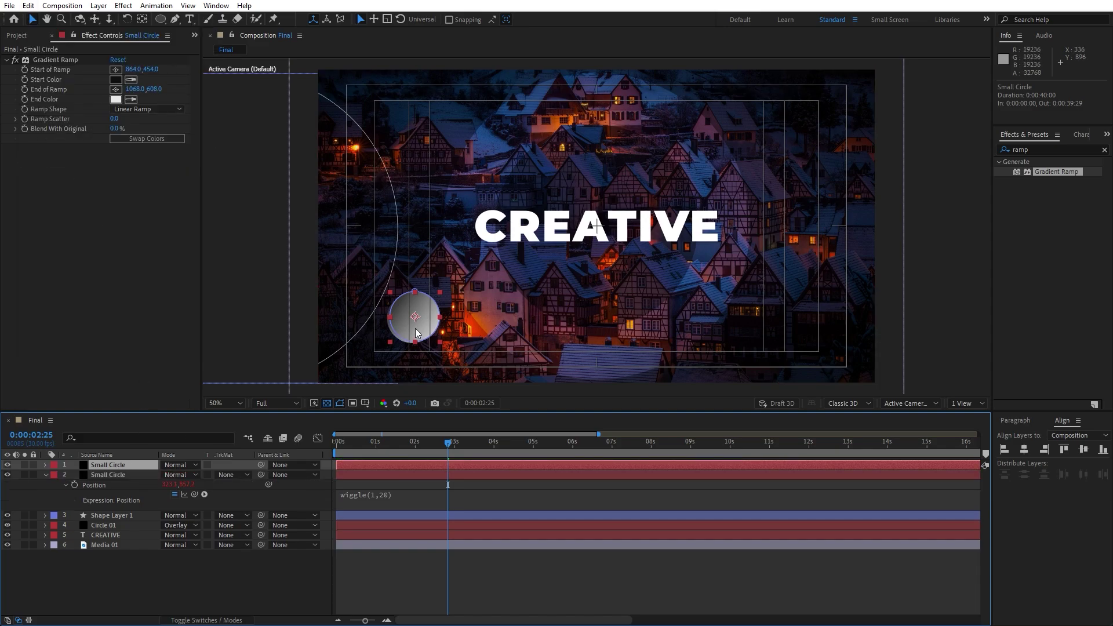
{"action": "left_click_drag", "start_coordinate": [425, 316], "coordinate": [782, 135]}
{"action": "left_click", "coordinate": [47, 474]}
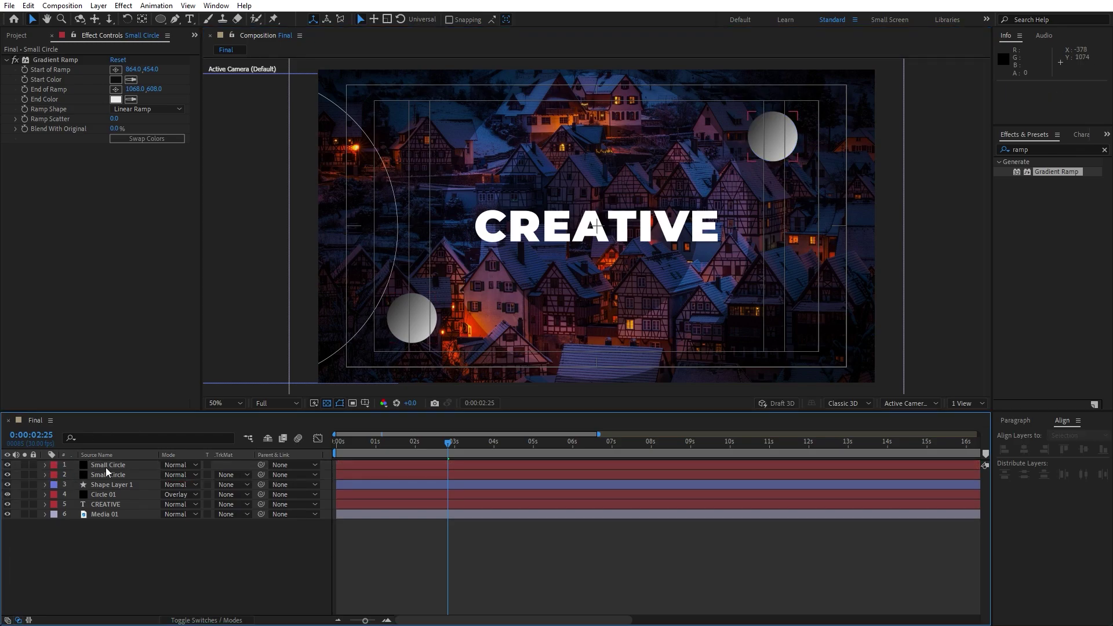
- Shrink the upper-right Small Circle copy by setting its Mask Expansion to -37 pixels
{"action": "left_click", "coordinate": [106, 468]}
{"action": "key", "text": "m"}
{"action": "left_click", "coordinate": [93, 476]}
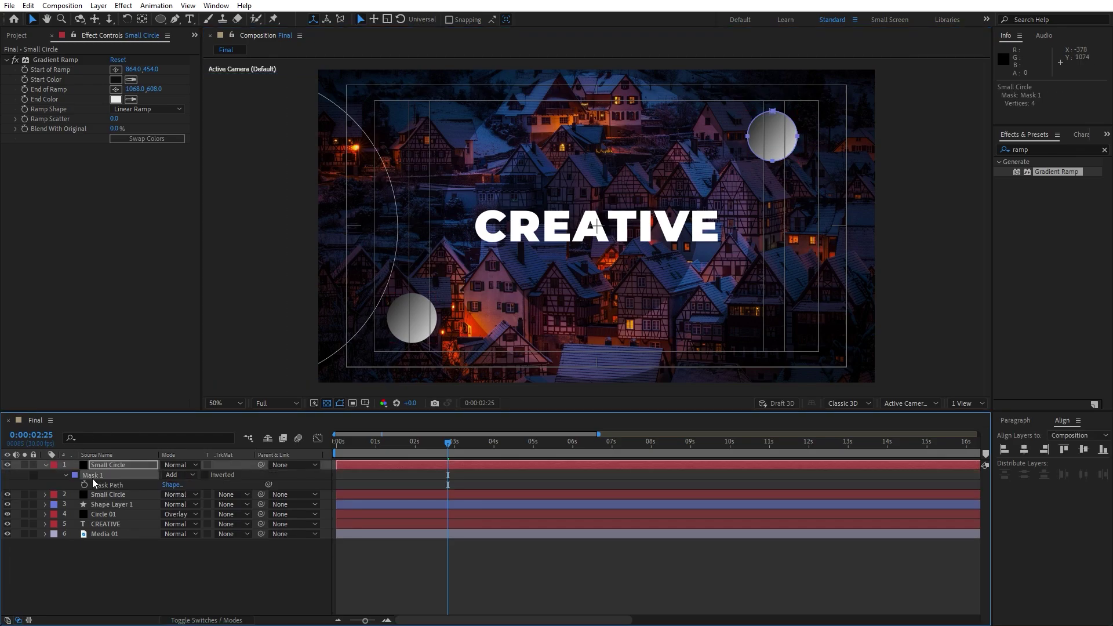
{"action": "left_click", "coordinate": [65, 475]}
{"action": "left_click", "coordinate": [65, 475]}
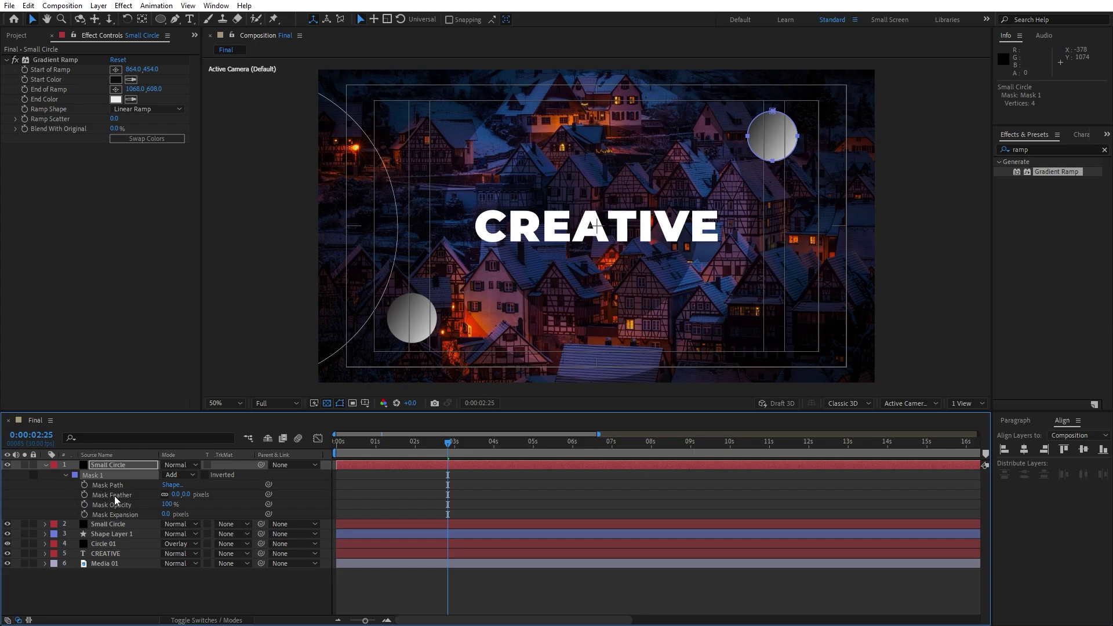
{"action": "left_click_drag", "start_coordinate": [166, 514], "coordinate": [149, 514]}
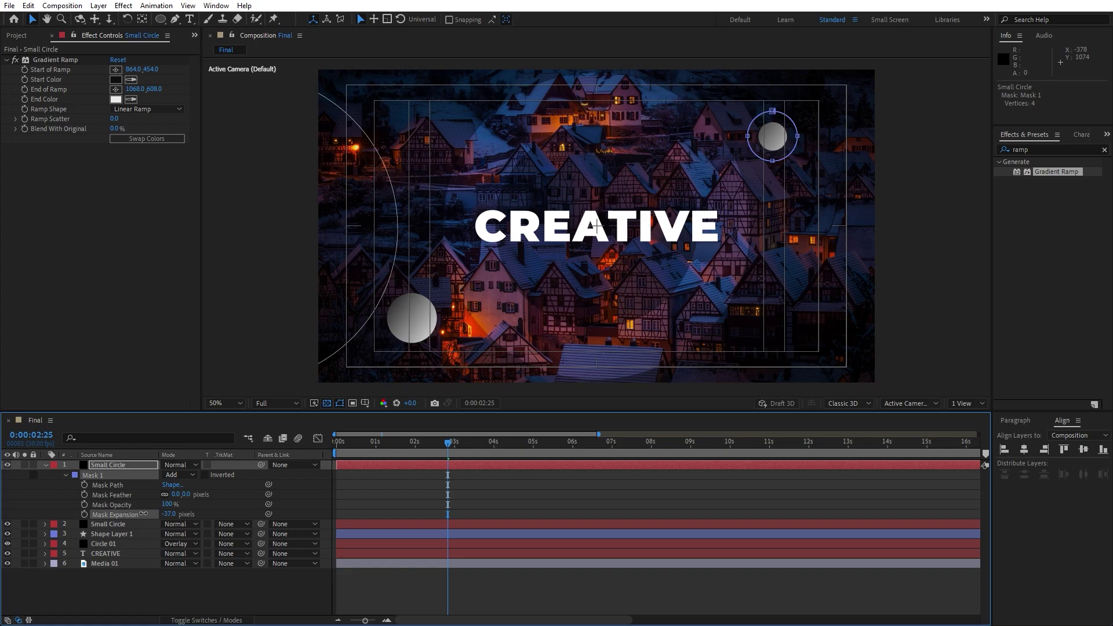
{"action": "left_click", "coordinate": [117, 464]}
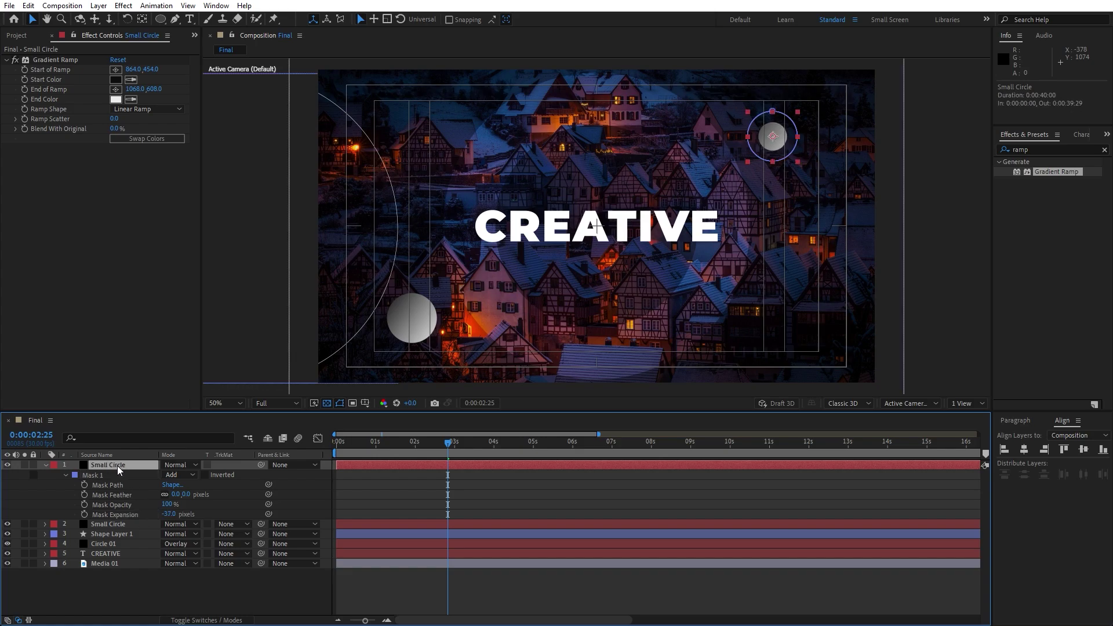
- Duplicate the upper-right Small Circle layer and move the copy to the lower-right area of the frame
{"action": "left_click", "coordinate": [46, 465]}
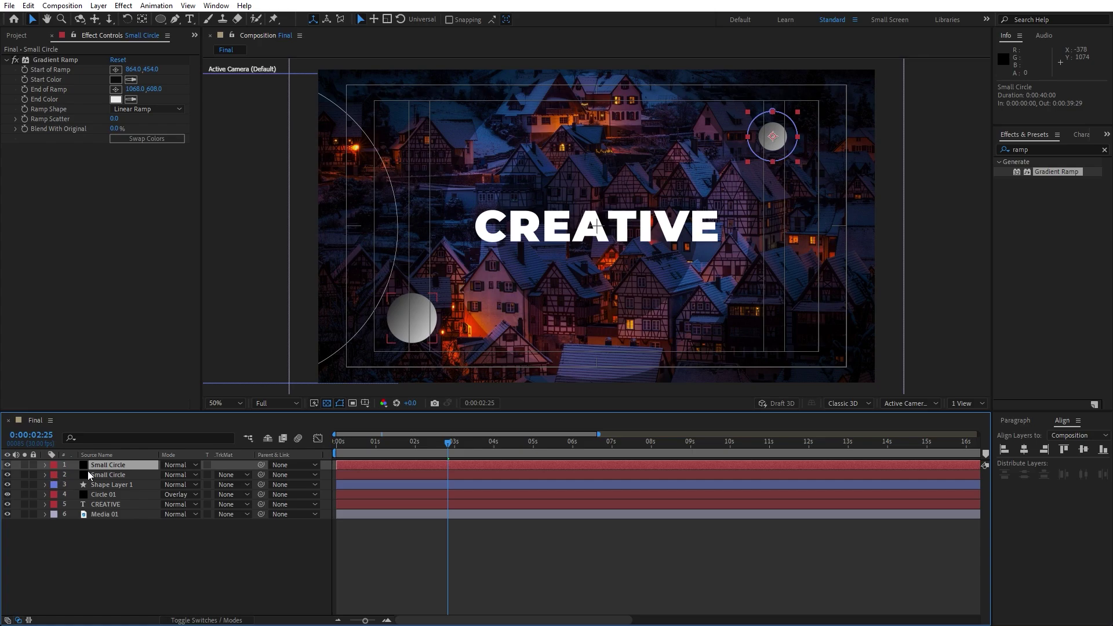
{"action": "key", "text": "ctrl+d"}
{"action": "left_click_drag", "start_coordinate": [771, 158], "coordinate": [787, 372]}
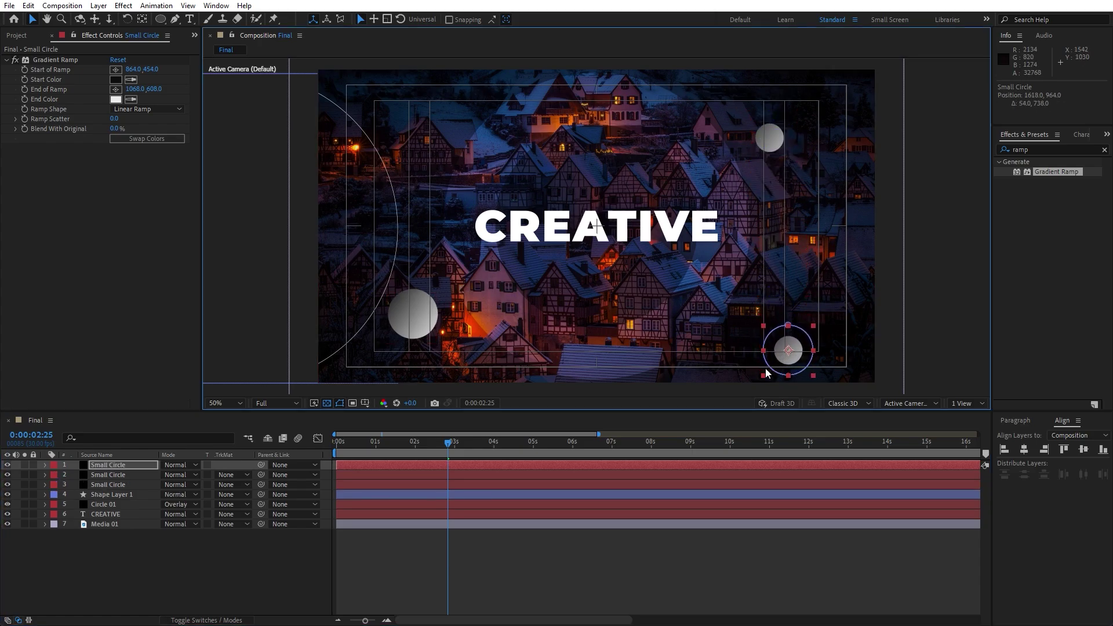
- Shrink the lower-right Small Circle copy by setting its Mask Expansion to -54 pixels
{"action": "left_click", "coordinate": [102, 467]}
{"action": "key", "text": "m"}
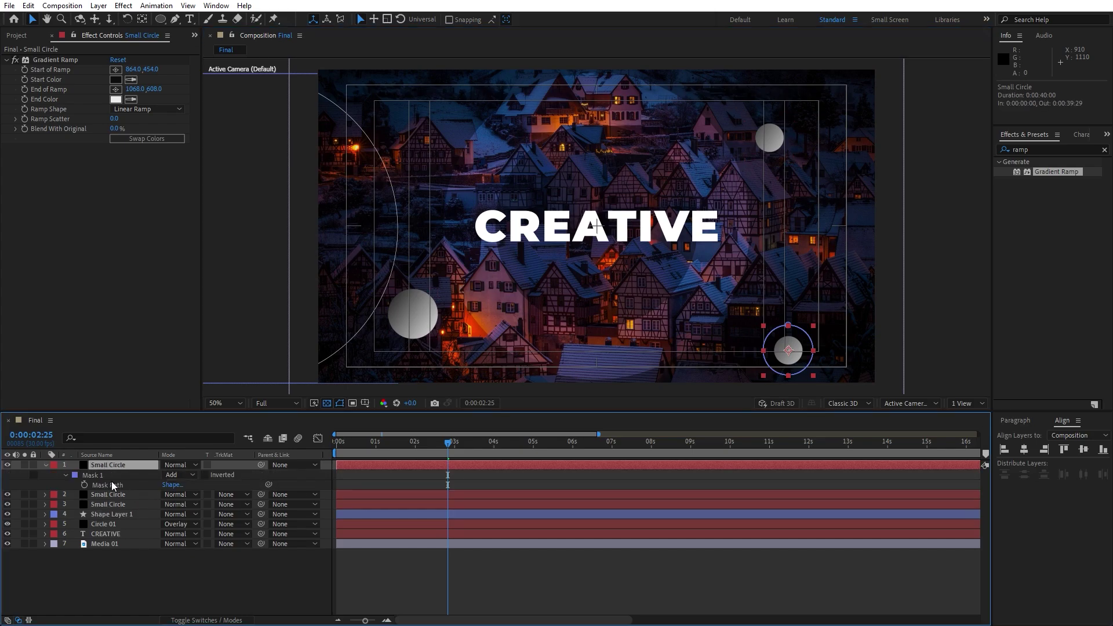
{"action": "left_click", "coordinate": [67, 477]}
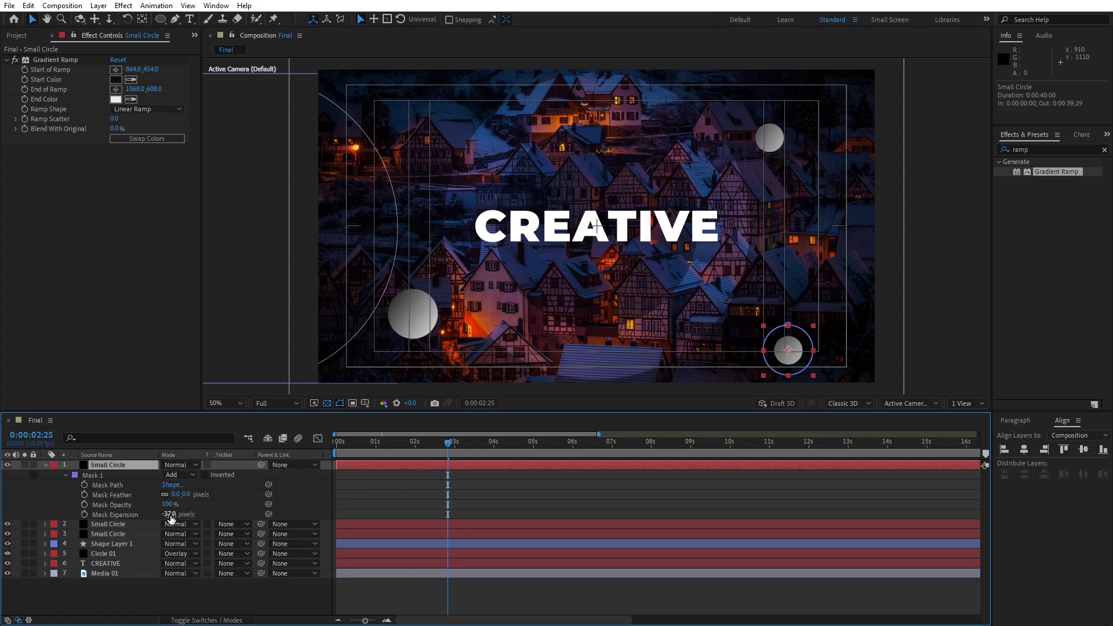
{"action": "left_click", "coordinate": [168, 514]}
{"action": "left_click_drag", "start_coordinate": [163, 514], "coordinate": [160, 514]}
- Set the lower-right circle's Gradient Ramp start color to grey 707070 and preview the animation
{"action": "left_click", "coordinate": [116, 79]}
{"action": "left_click_drag", "start_coordinate": [697, 503], "coordinate": [661, 506]}
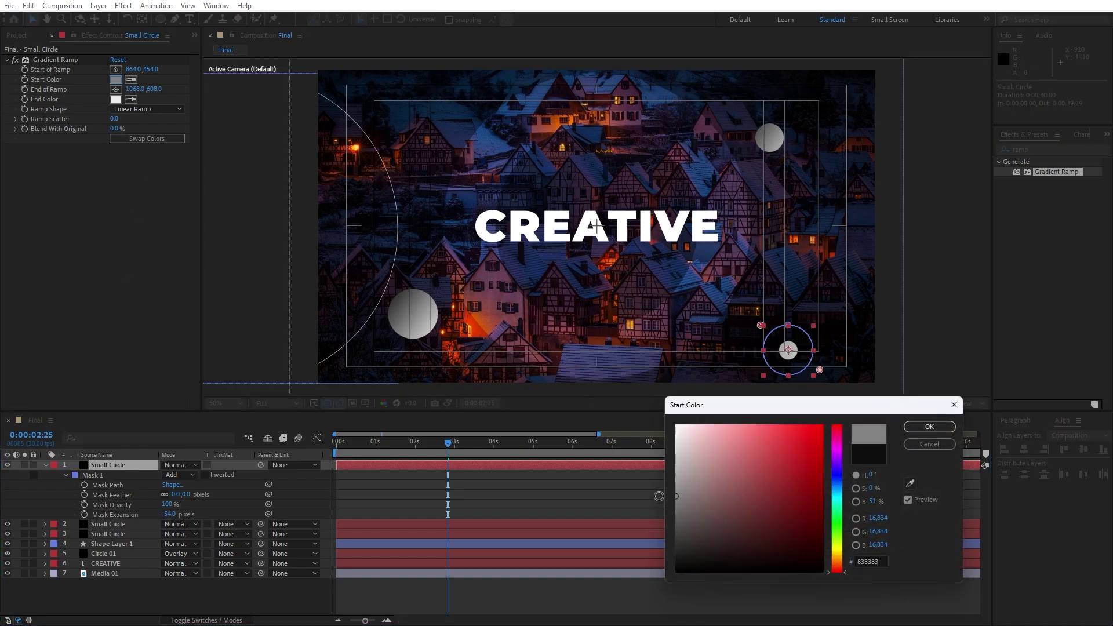
{"action": "left_click", "coordinate": [929, 427]}
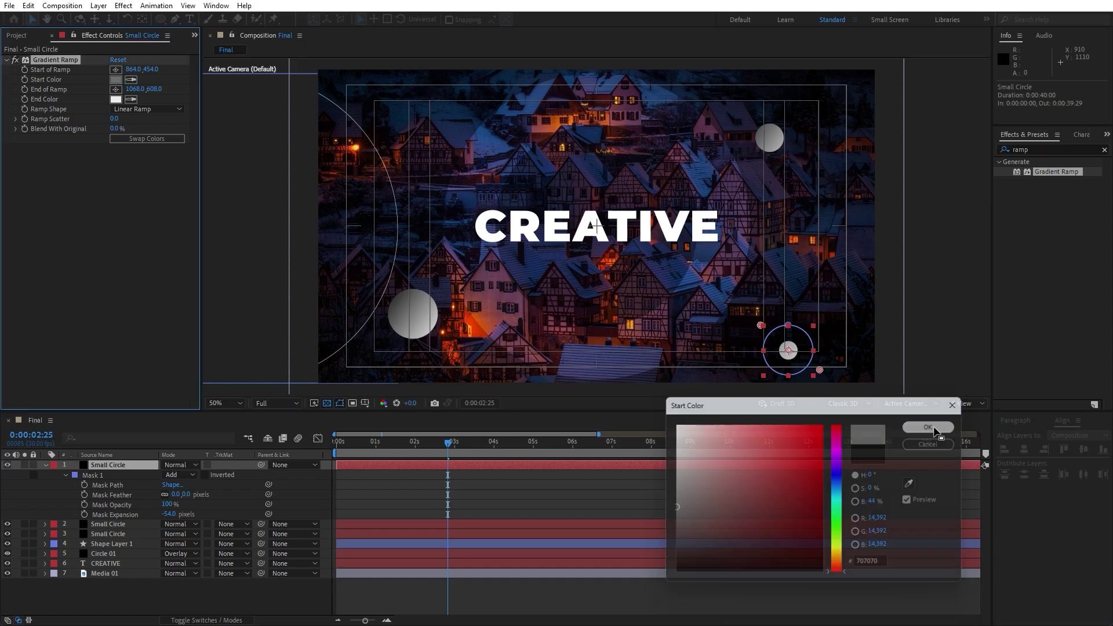
{"action": "key", "text": "space"}
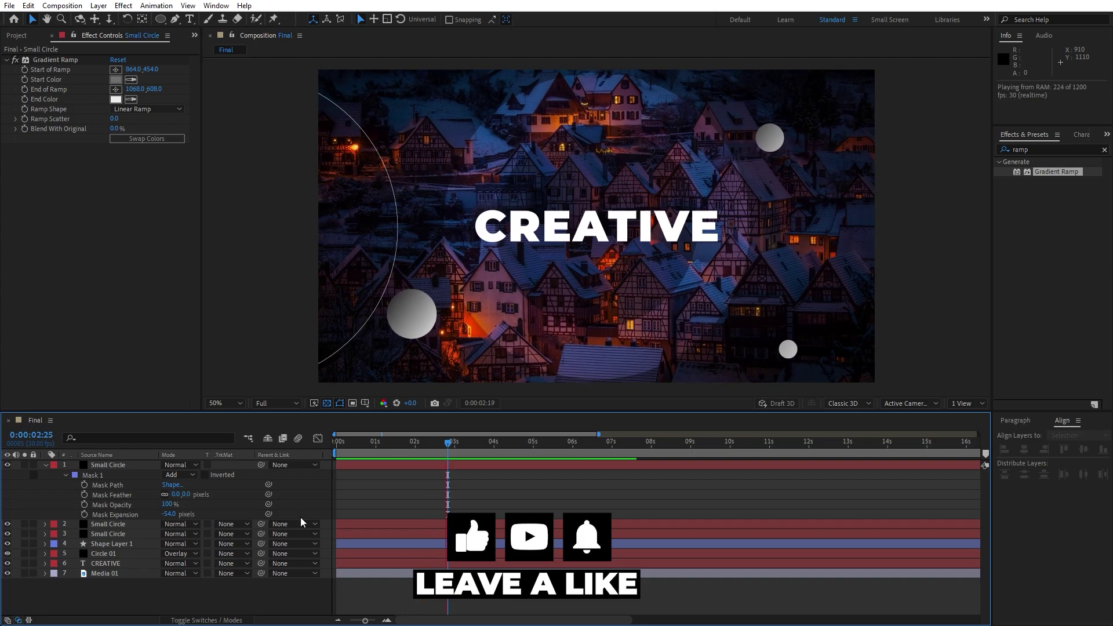
{"action": "key", "text": "space"}
{"action": "left_click", "coordinate": [46, 465]}
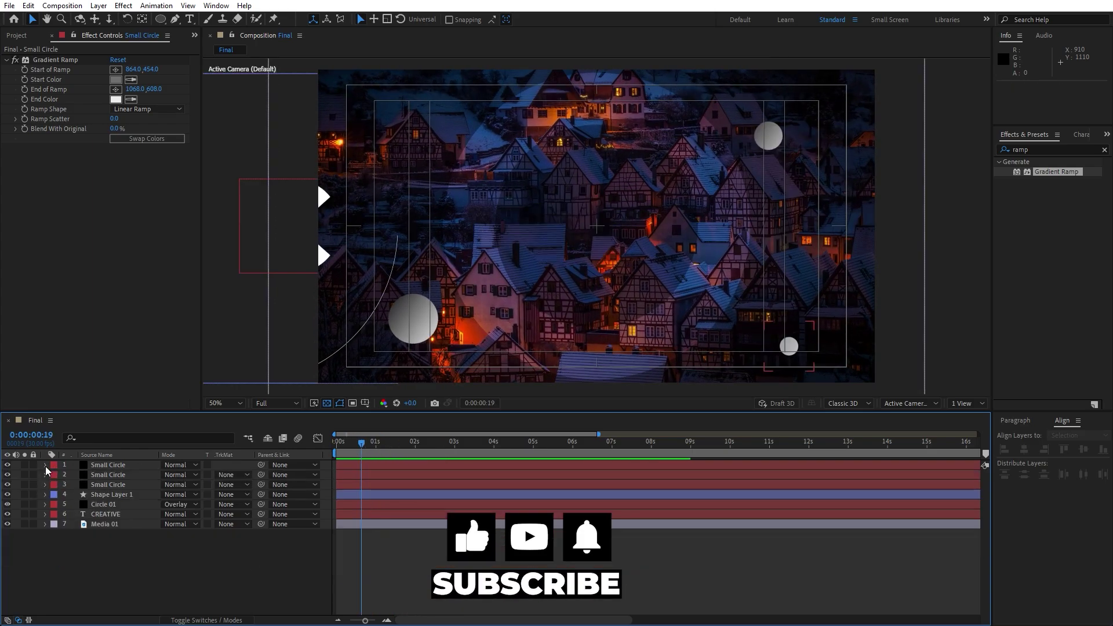
- Create a new adjustment layer above all layers and name it Lens Flare
{"action": "right_click", "coordinate": [146, 570]}
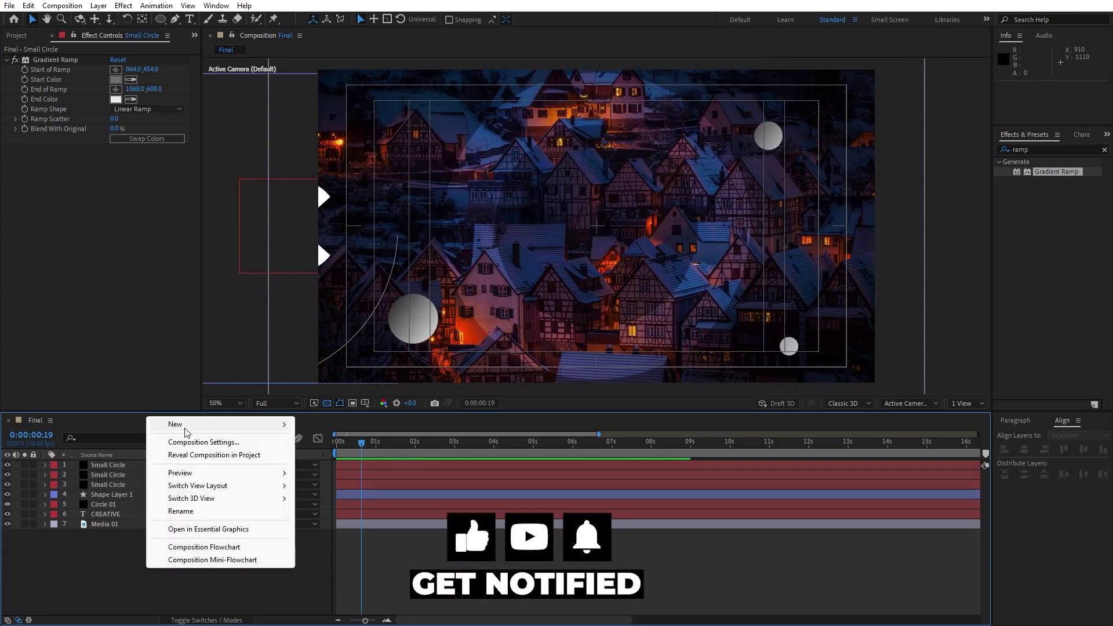
{"action": "mouse_move", "coordinate": [185, 426]}
{"action": "left_click", "coordinate": [340, 519]}
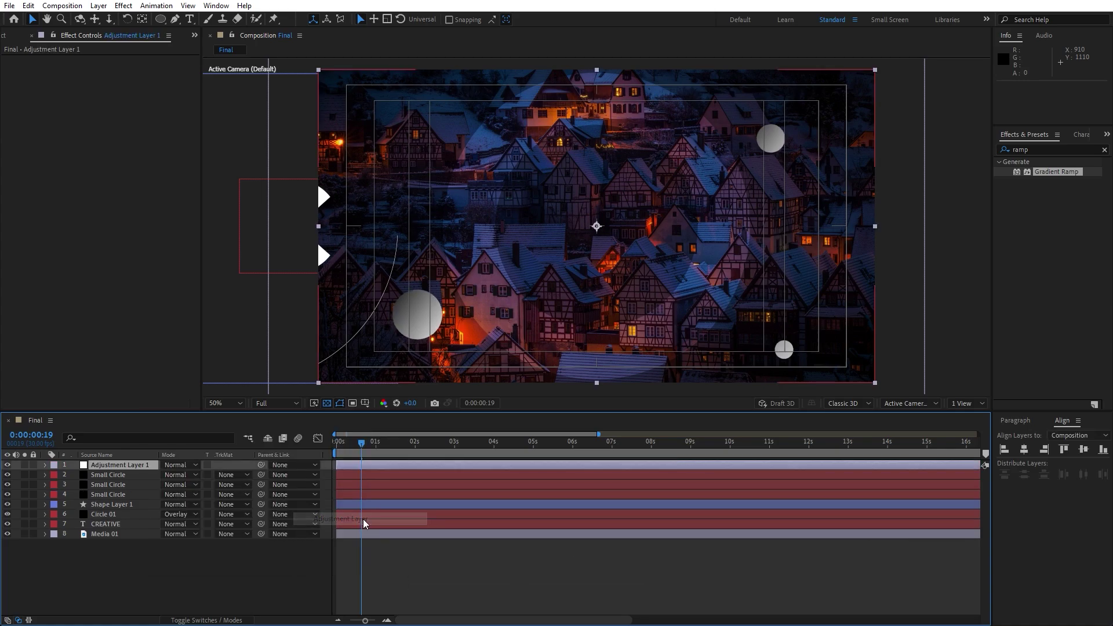
{"action": "key", "text": "Return"}
{"action": "type", "text": "Lens Fl"}
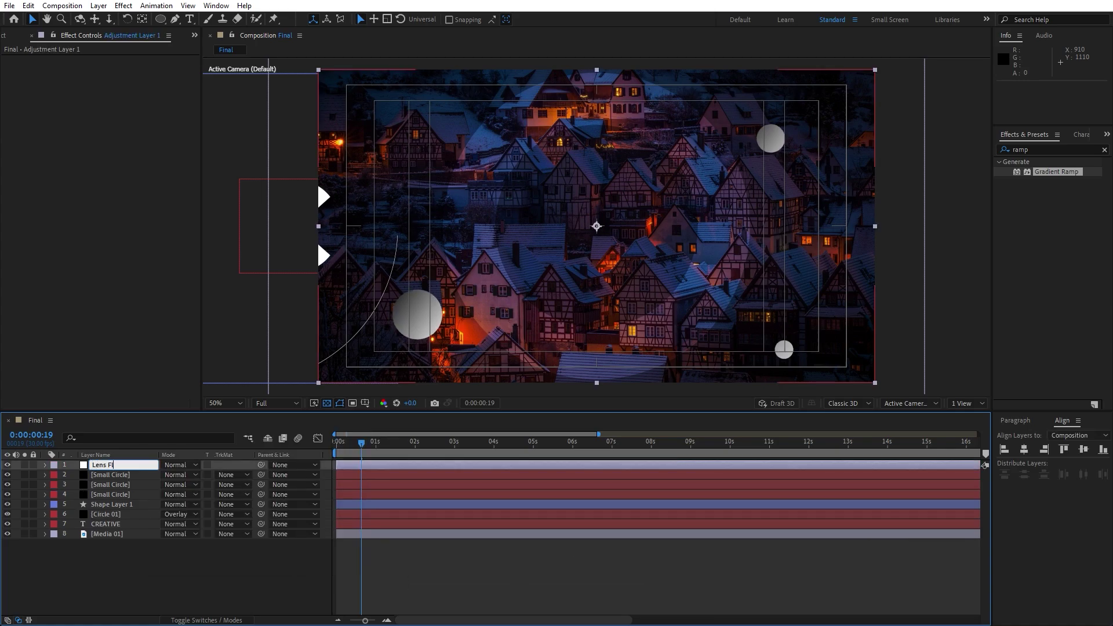
{"action": "type", "text": "are"}
{"action": "key", "text": "Return"}
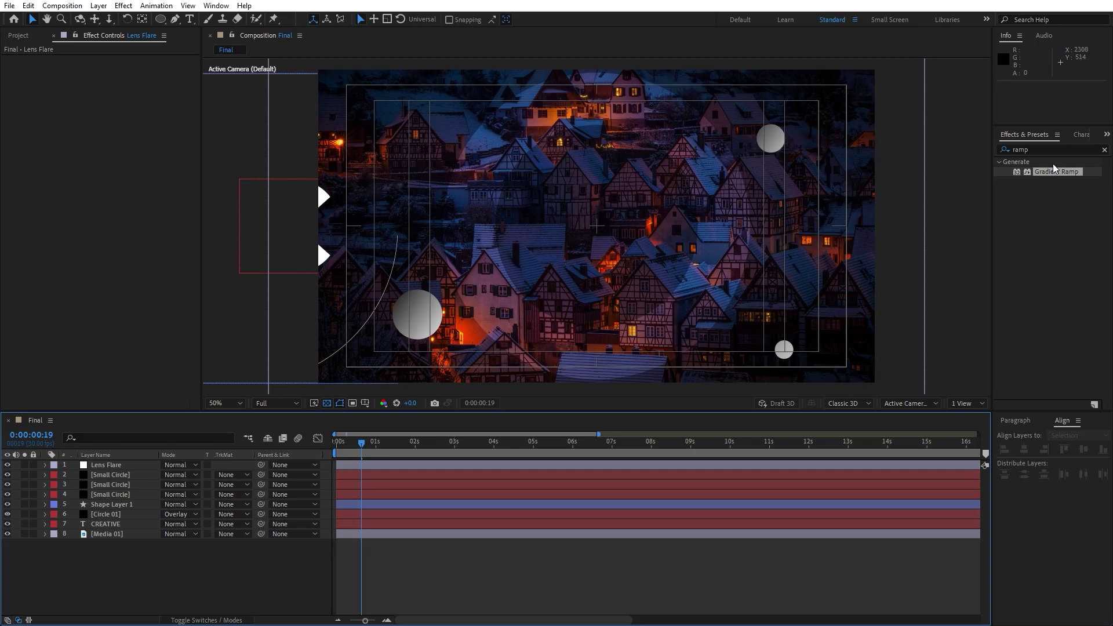
- Find the Lens Flare effect and apply it to the Lens Flare adjustment layer
{"action": "left_click_drag", "start_coordinate": [1052, 149], "coordinate": [950, 152]}
{"action": "type", "text": "lens f"}
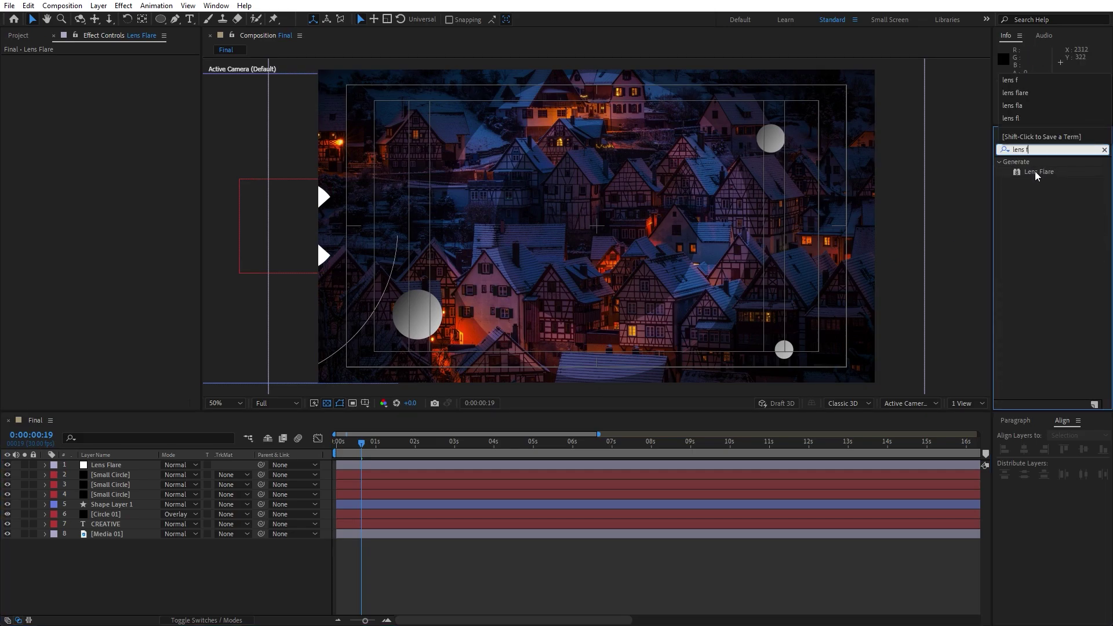
{"action": "left_click_drag", "start_coordinate": [1036, 172], "coordinate": [153, 469]}
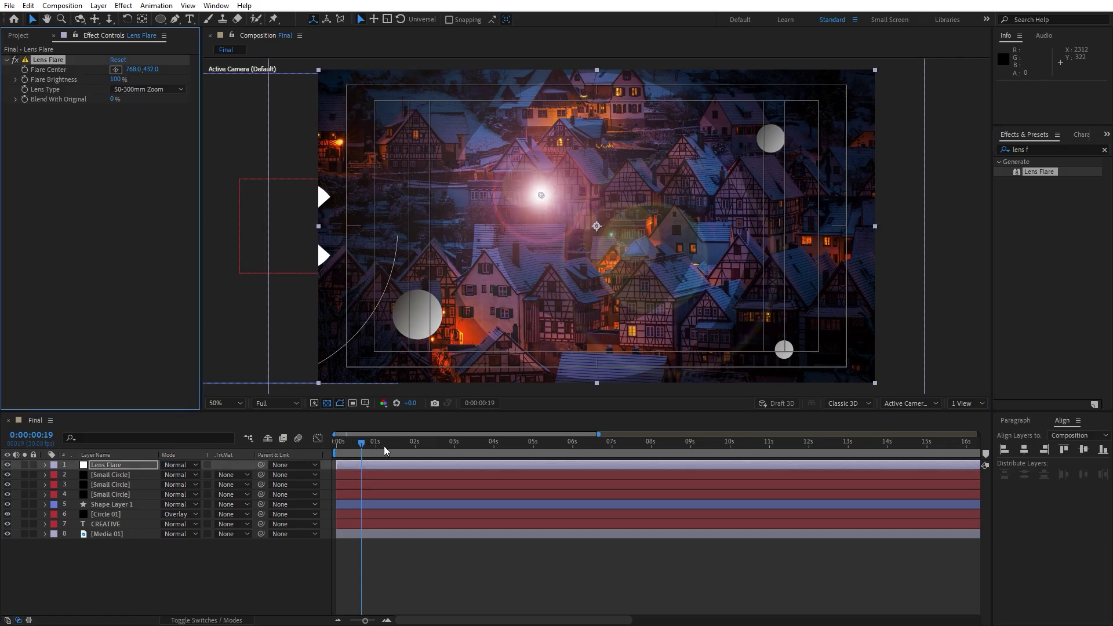
- At 0:00:00:00, place the Flare Center outside the frame's upper-left corner at about -132, -136 and keyframe it
{"action": "left_click", "coordinate": [337, 448]}
{"action": "key", "text": "comma"}
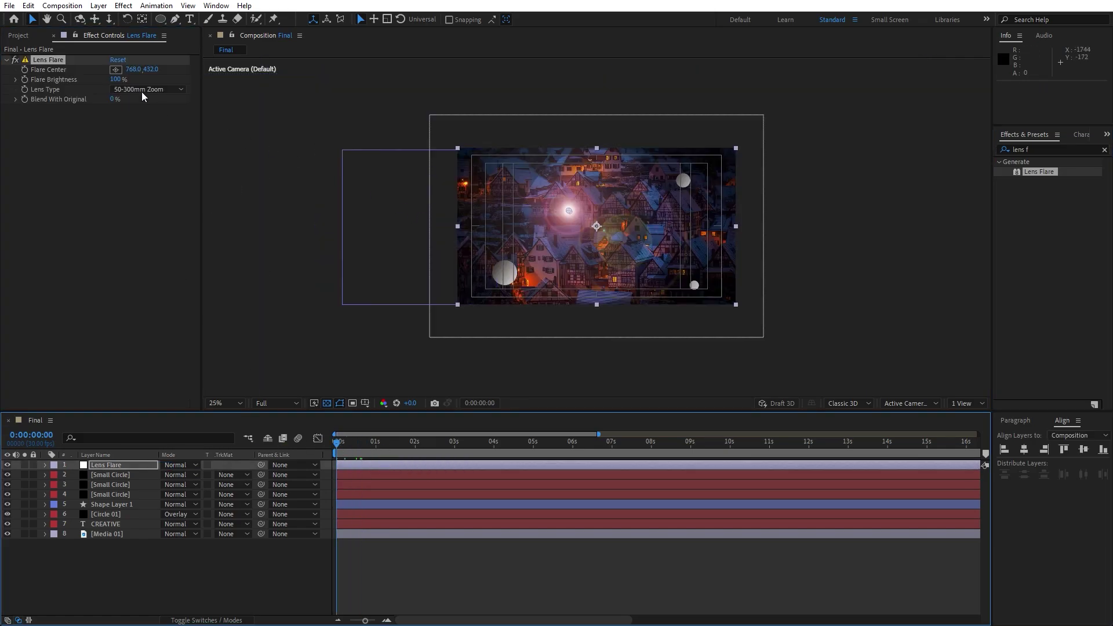
{"action": "left_click", "coordinate": [116, 69]}
{"action": "left_click_drag", "start_coordinate": [444, 132], "coordinate": [438, 127]}
{"action": "key", "text": "period"}
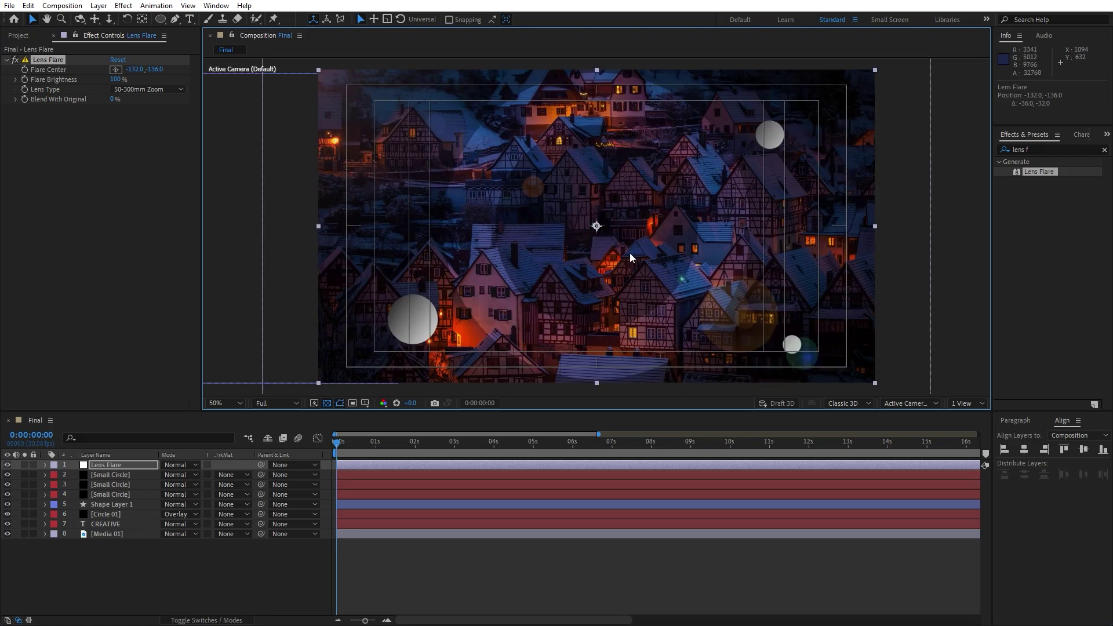
{"action": "key", "text": "comma"}
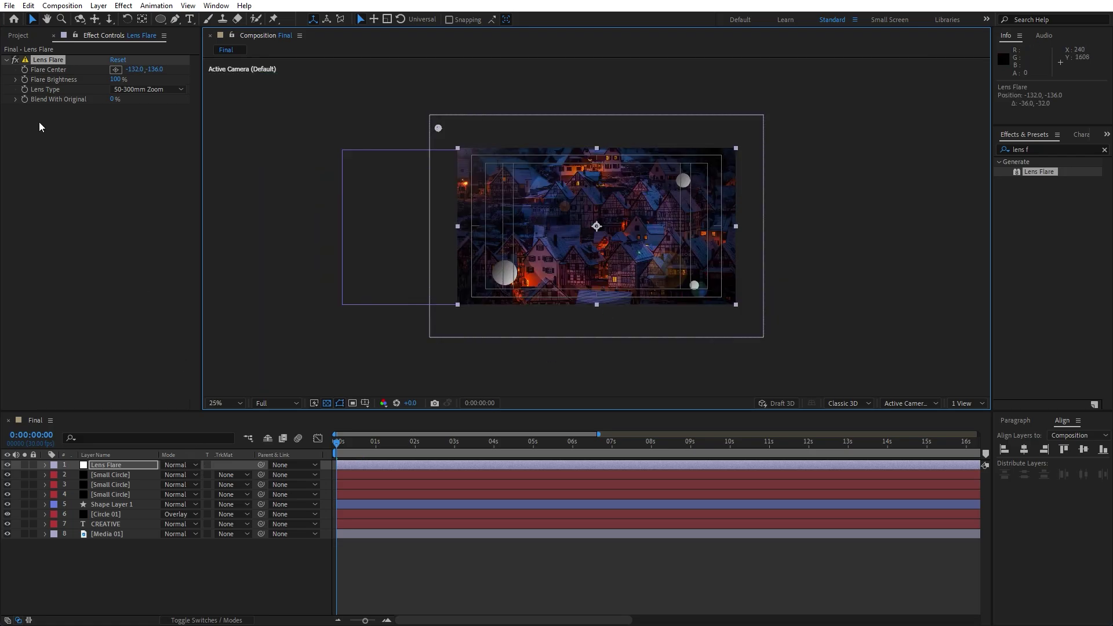
{"action": "left_click", "coordinate": [26, 71]}
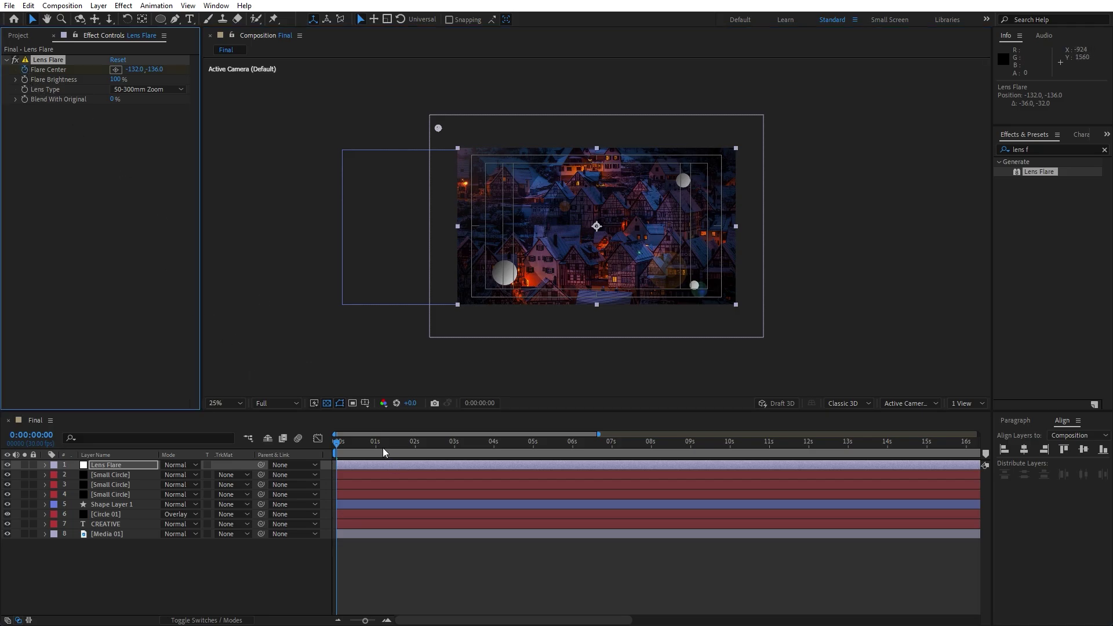
- At 0:00:07:01, move the Flare Center beyond the frame's upper-right corner to about 2386, -356
{"action": "left_click_drag", "start_coordinate": [382, 448], "coordinate": [613, 458]}
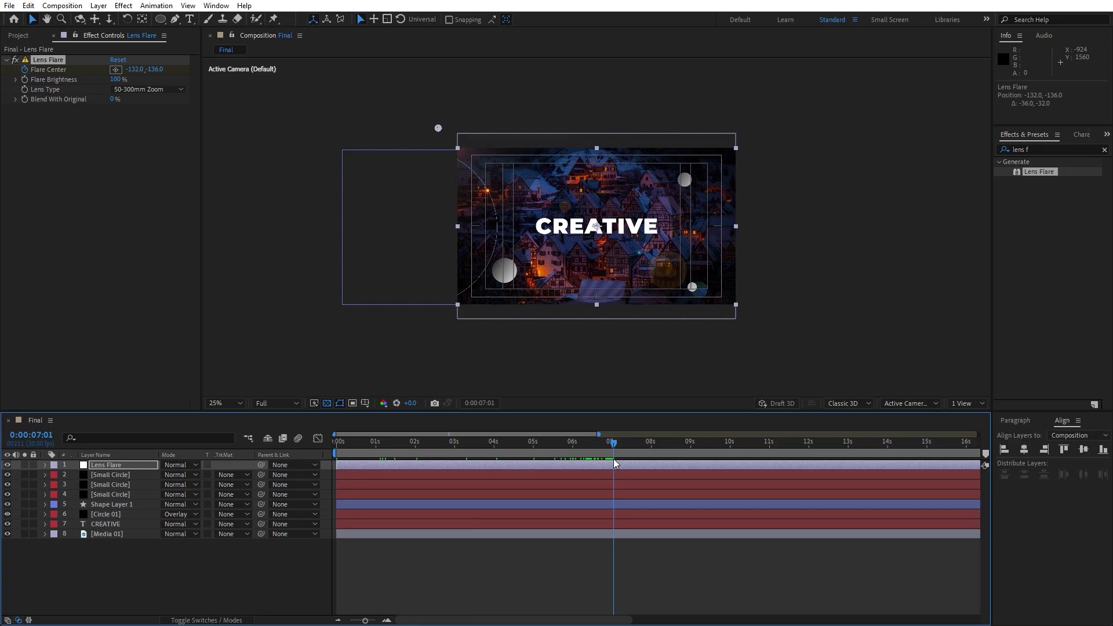
{"action": "left_click_drag", "start_coordinate": [134, 70], "coordinate": [734, 187]}
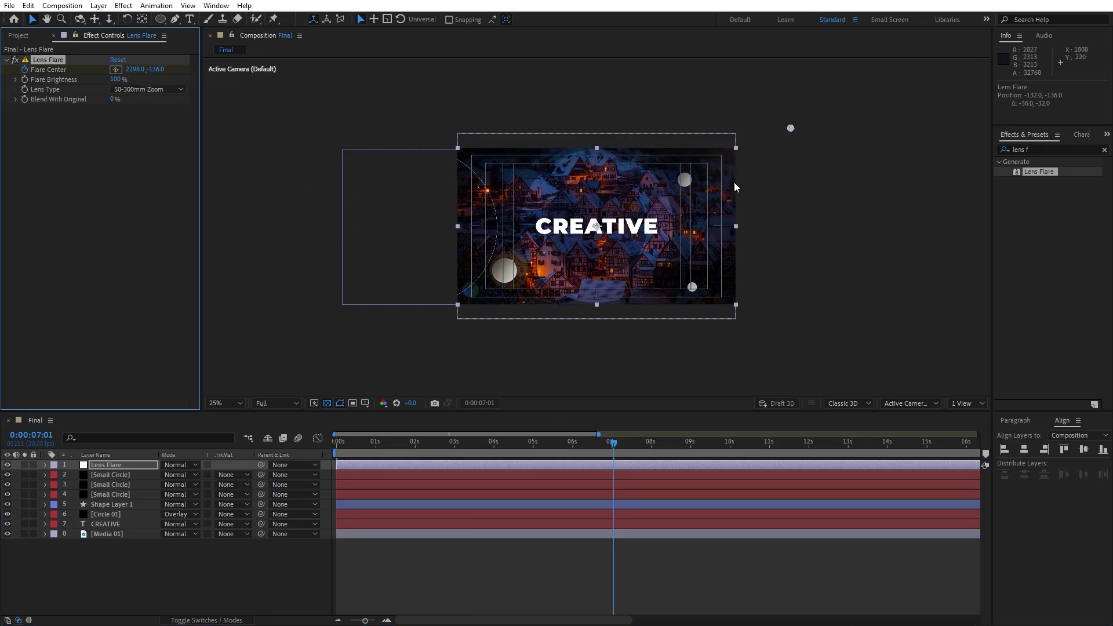
{"action": "left_click_drag", "start_coordinate": [791, 128], "coordinate": [803, 96]}
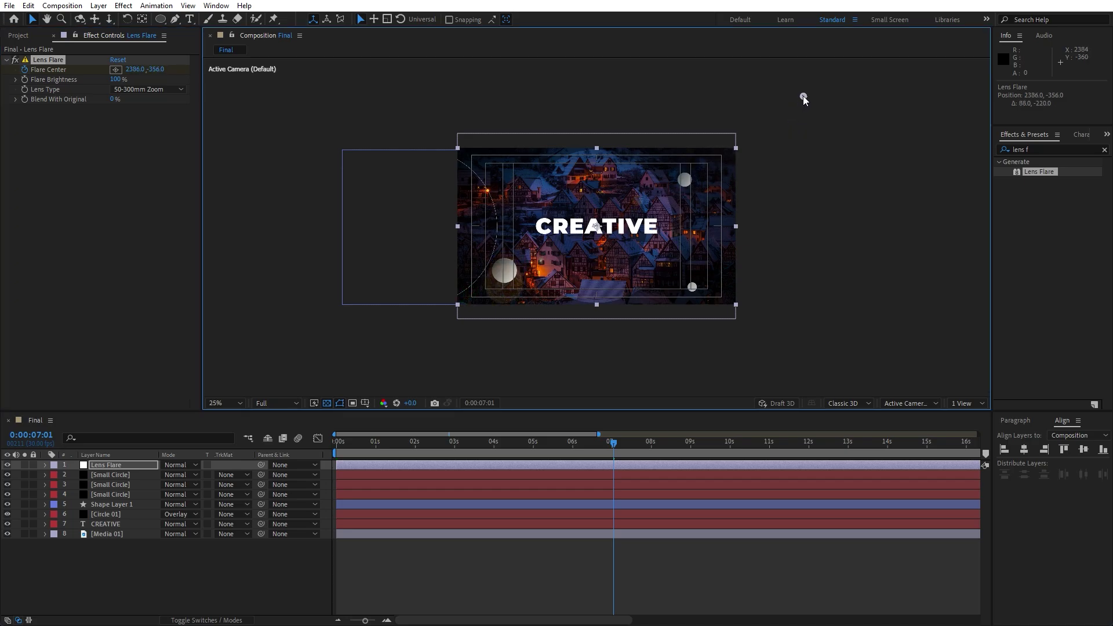
- Try the 35mm Prime and 105mm Prime lens types on the Lens Flare effect and preview the animation
{"action": "left_click", "coordinate": [139, 90]}
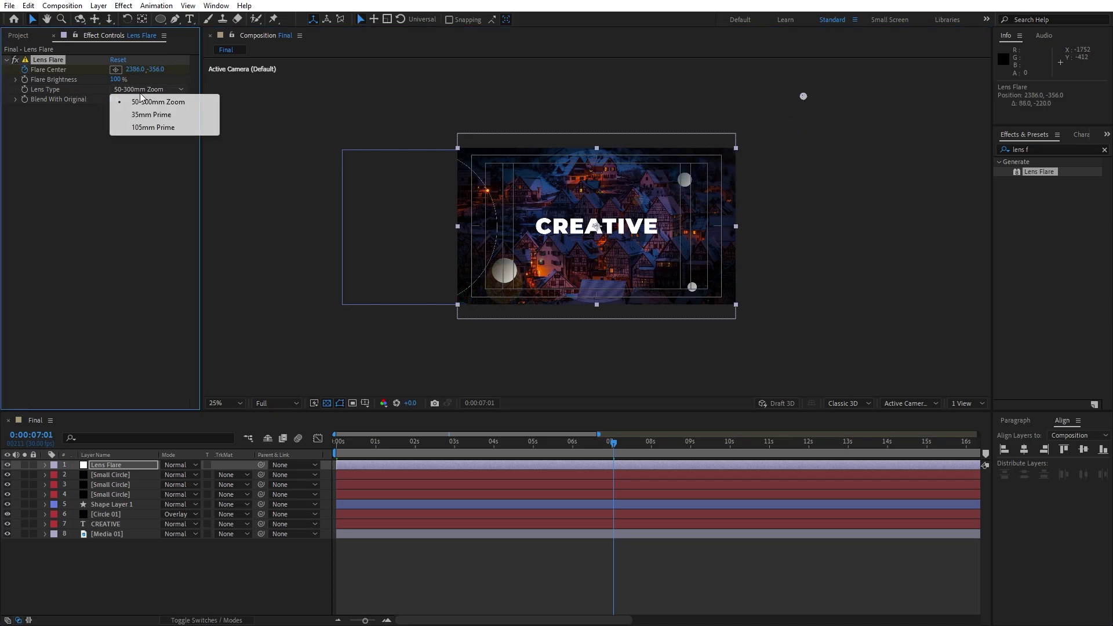
{"action": "left_click", "coordinate": [151, 115]}
{"action": "left_click", "coordinate": [148, 89]}
{"action": "left_click", "coordinate": [158, 127]}
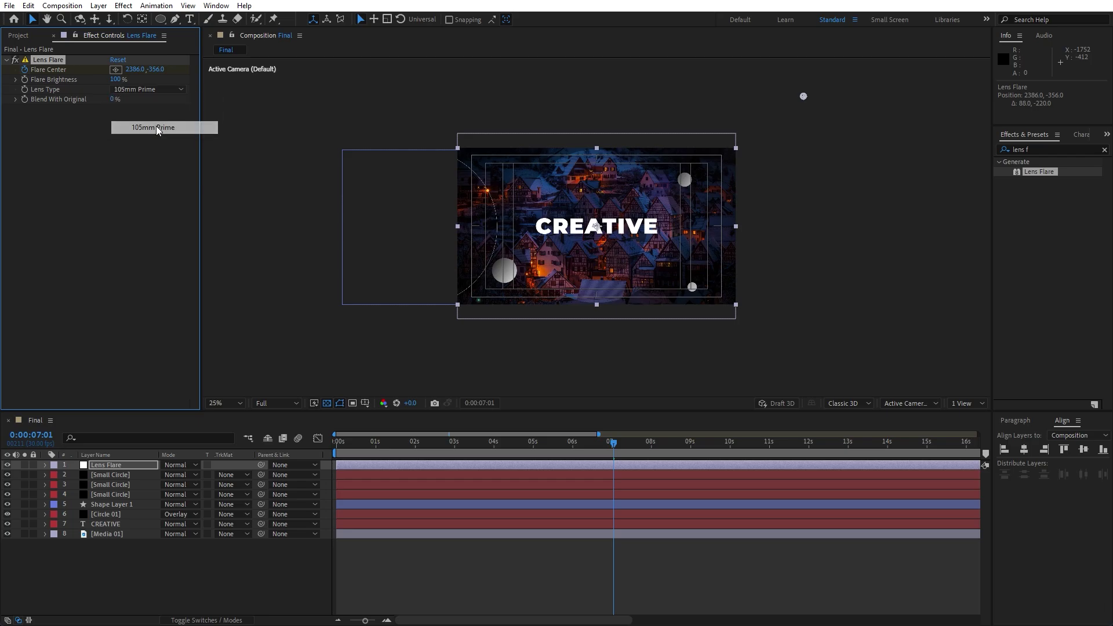
{"action": "left_click", "coordinate": [400, 444]}
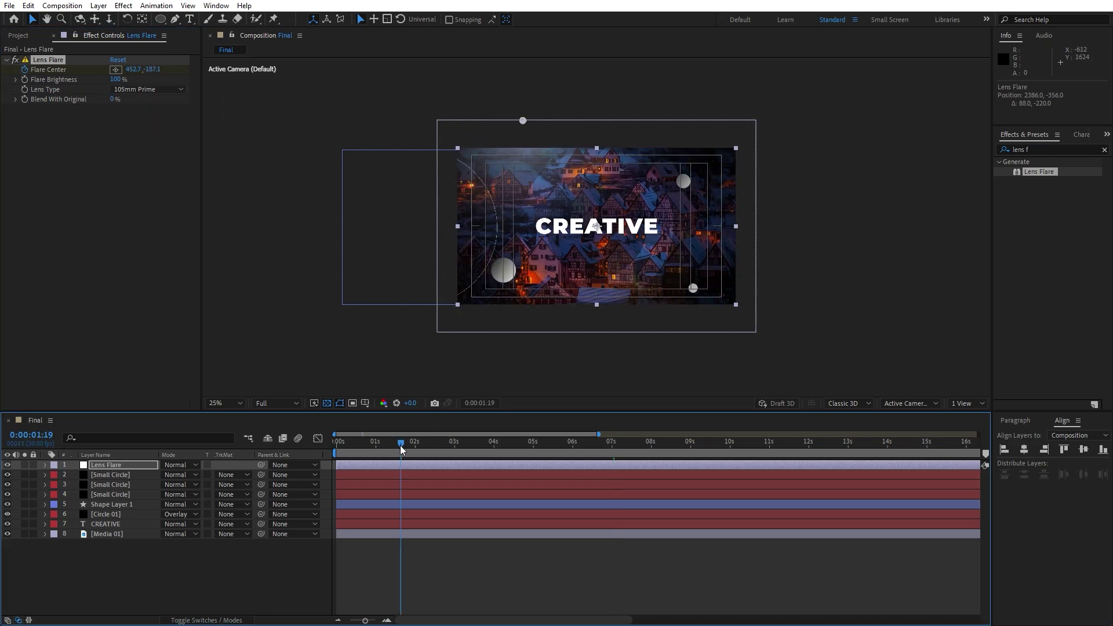
{"action": "key", "text": "space"}
{"action": "key", "text": "period"}
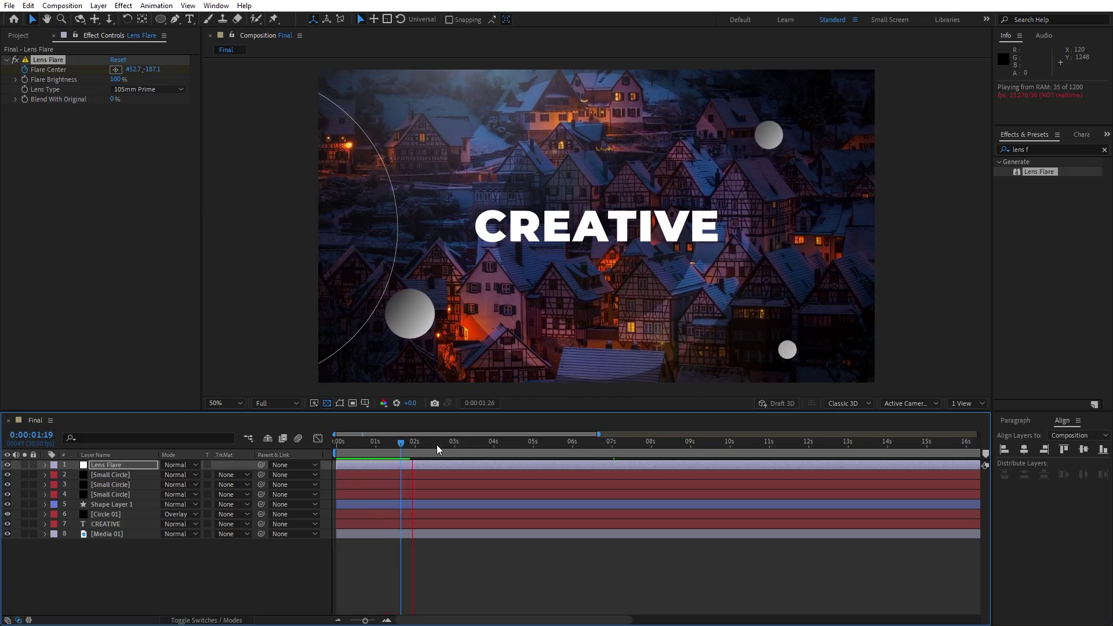
- Set the Lens Flare's lens type back to 50-300mm Zoom and preview the moving flare
{"action": "left_click", "coordinate": [417, 449]}
{"action": "left_click", "coordinate": [133, 90]}
{"action": "left_click", "coordinate": [140, 102]}
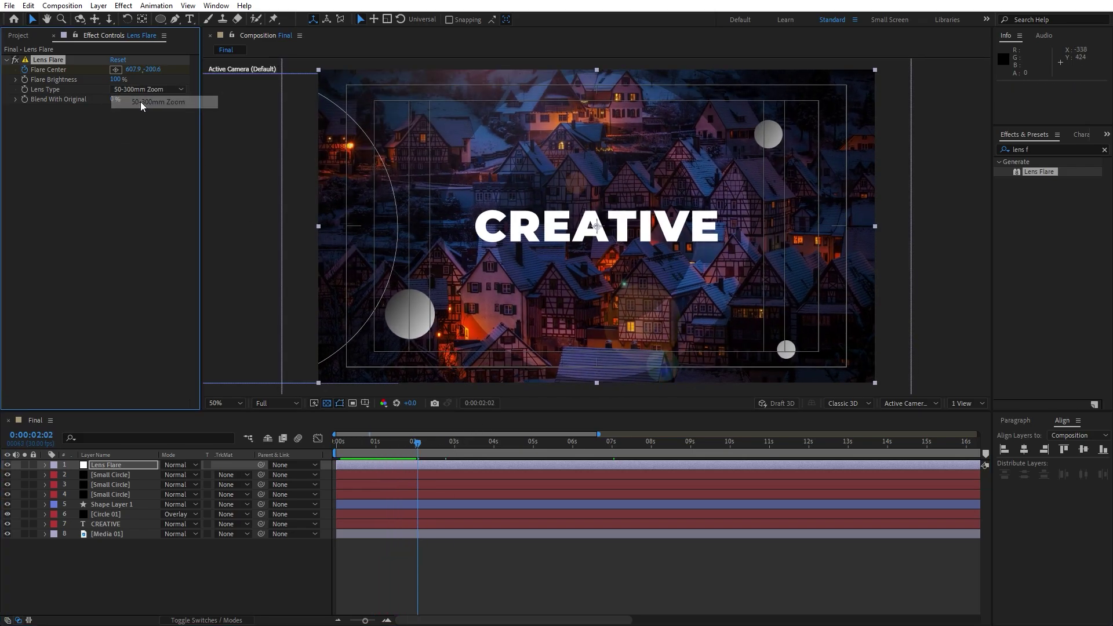
{"action": "key", "text": "space"}
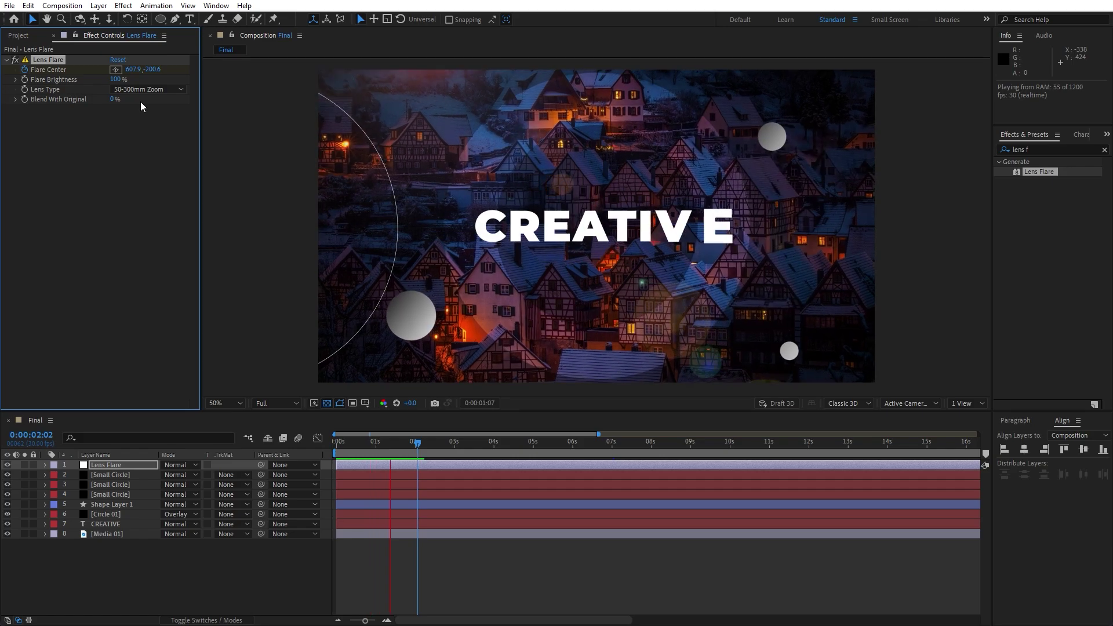
{"action": "left_click", "coordinate": [421, 448]}
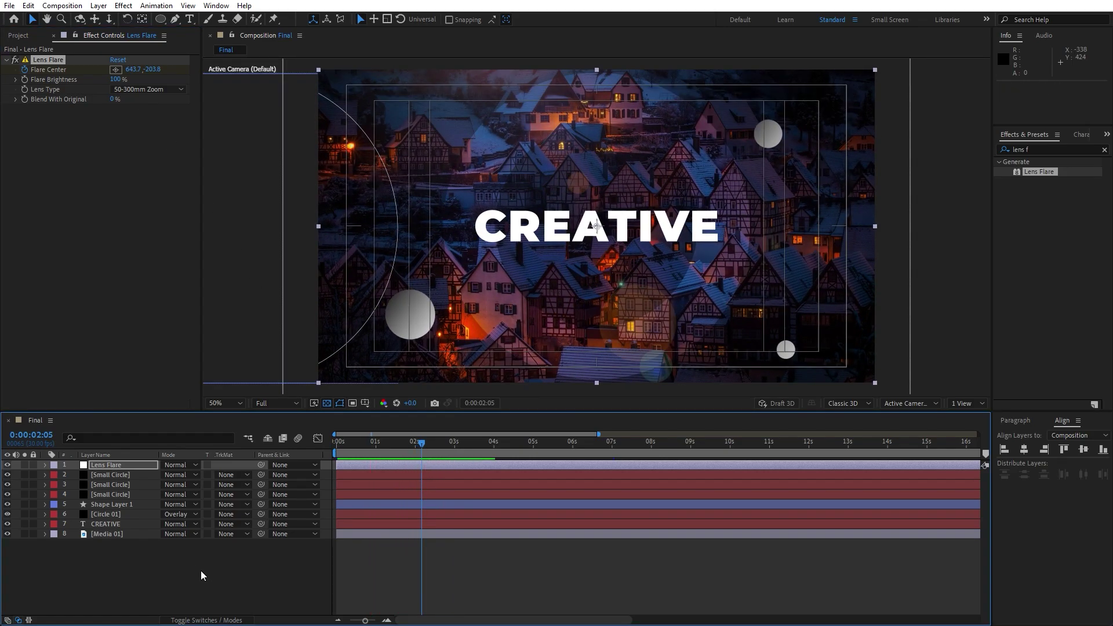
- Create another adjustment layer above all layers and name it Light Sweep
{"action": "right_click", "coordinate": [201, 574]}
{"action": "mouse_move", "coordinate": [257, 429]}
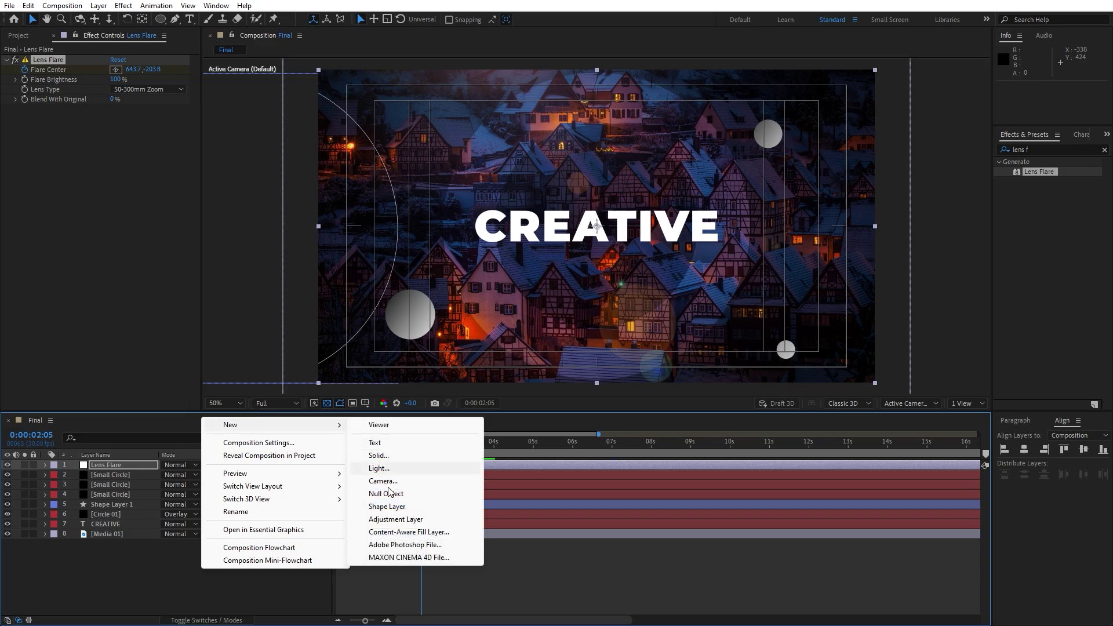
{"action": "left_click", "coordinate": [397, 519]}
{"action": "key", "text": "Return"}
{"action": "type", "text": "Light Sweep"}
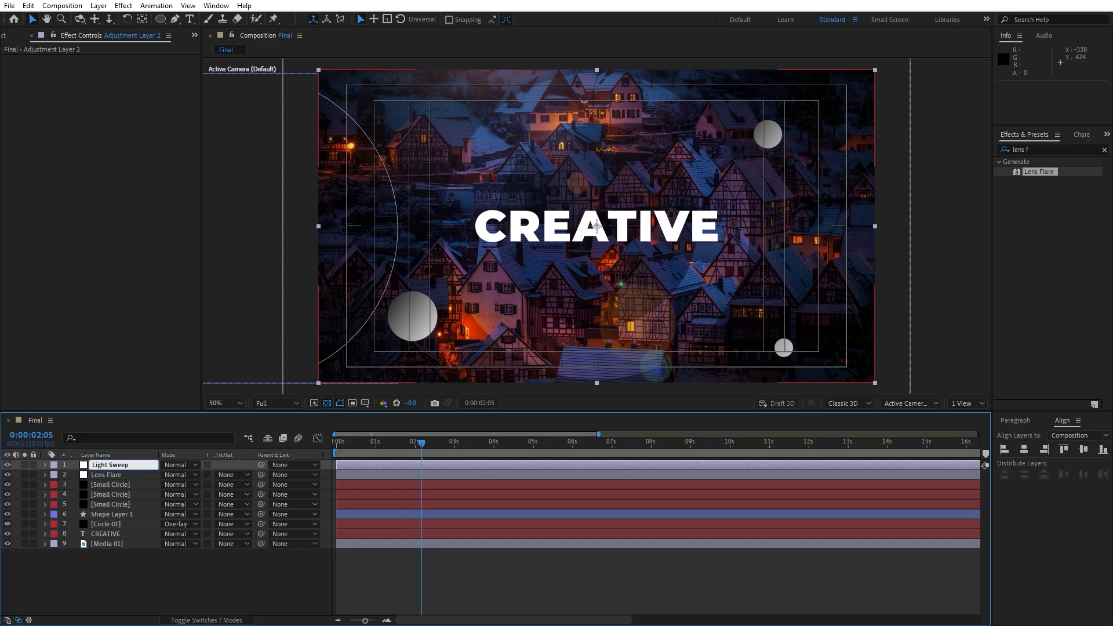
{"action": "left_click", "coordinate": [259, 591]}
- Find the CC Light Sweep effect and apply it to the Light Sweep adjustment layer
{"action": "key", "text": "ctrl+5"}
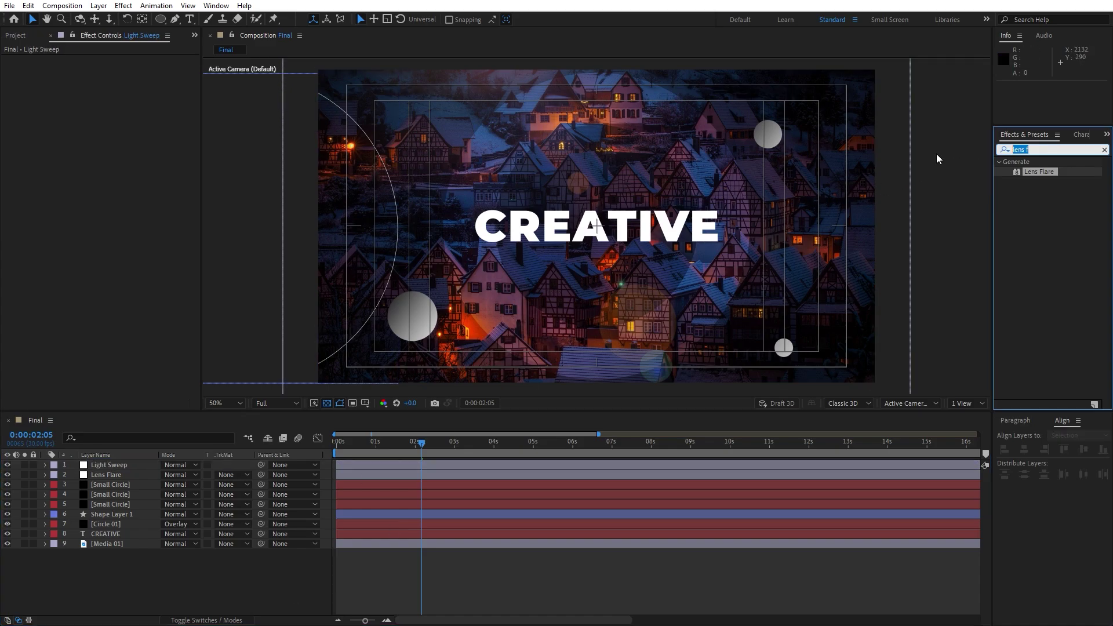
{"action": "type", "text": "light swe"}
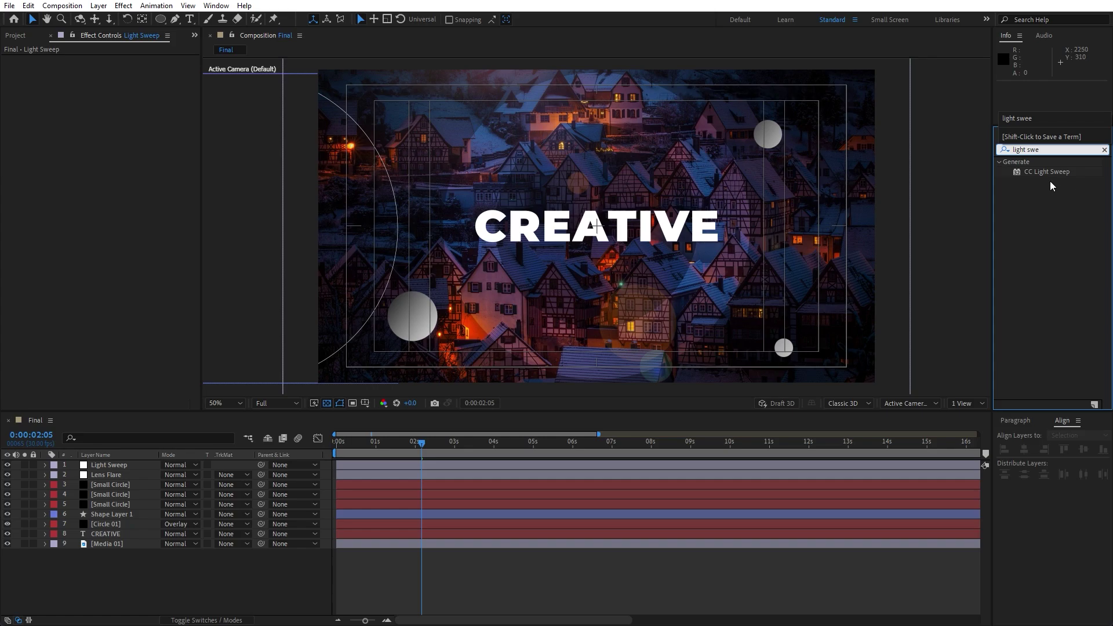
{"action": "left_click_drag", "start_coordinate": [1046, 172], "coordinate": [94, 466]}
{"action": "scroll", "coordinate": [559, 293], "scroll_direction": "down", "scroll_amount": 1}
{"action": "scroll", "coordinate": [566, 293], "scroll_direction": "up", "scroll_amount": 1}
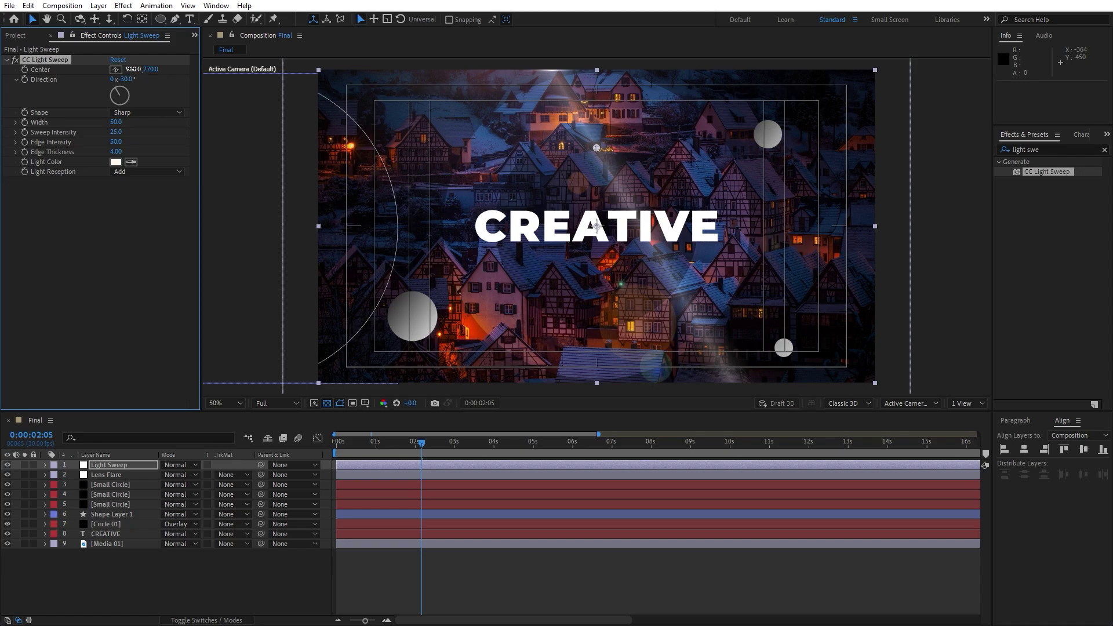
- Move the CC Light Sweep center to 793, 270 and set its Edge Thickness and Edge Intensity to 0
{"action": "left_click_drag", "start_coordinate": [129, 68], "coordinate": [50, 80]}
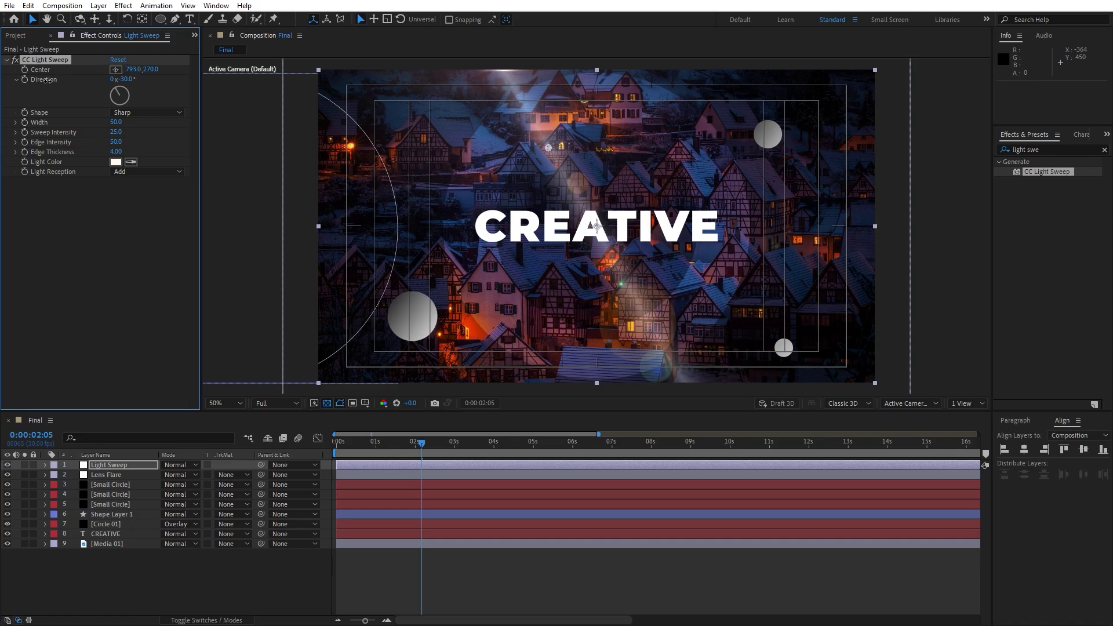
{"action": "left_click_drag", "start_coordinate": [116, 151], "coordinate": [111, 266]}
{"action": "left_click_drag", "start_coordinate": [115, 141], "coordinate": [123, 220]}
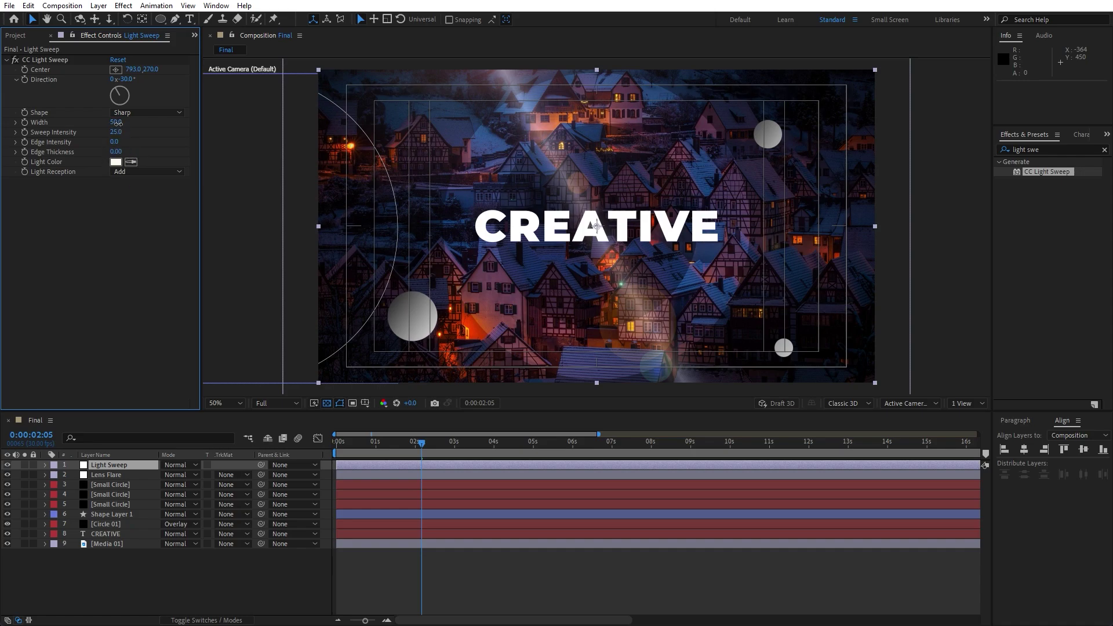
- Set the CC Light Sweep Width to 148 and Sweep Intensity to 10, and preview the effect over the title
{"action": "left_click_drag", "start_coordinate": [116, 122], "coordinate": [181, 126]}
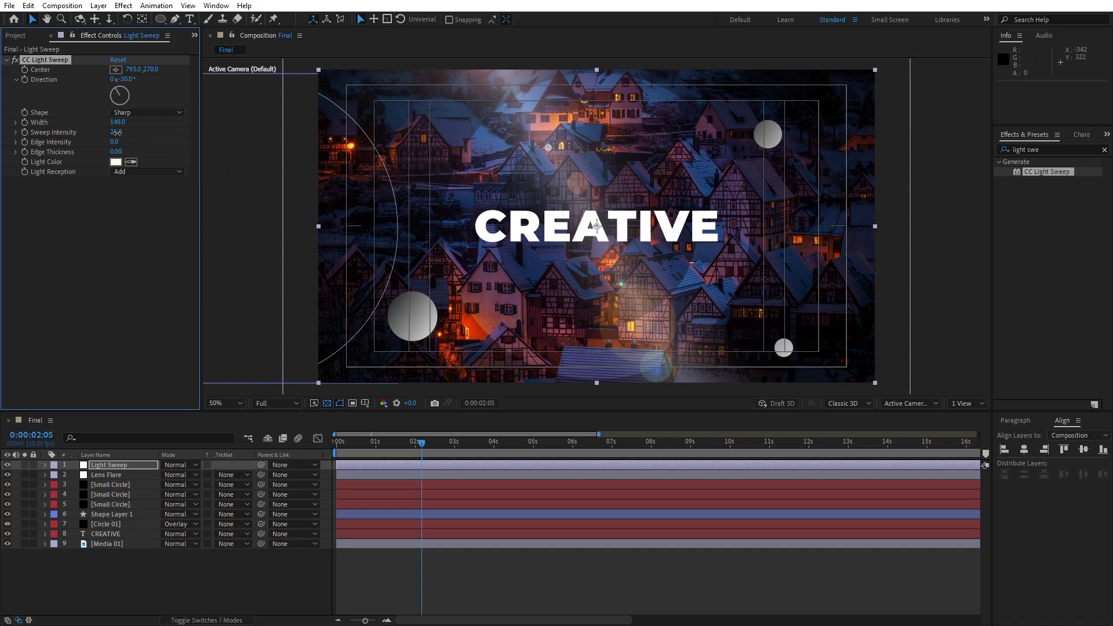
{"action": "left_click_drag", "start_coordinate": [117, 132], "coordinate": [109, 135]}
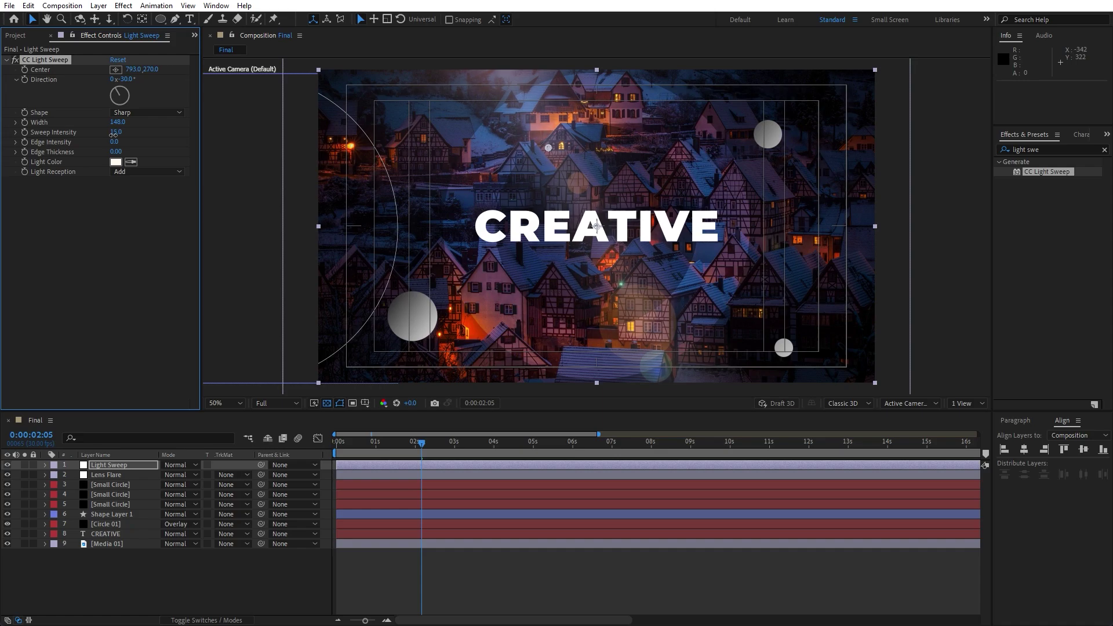
{"action": "mouse_move", "coordinate": [113, 135]}
{"action": "left_mouse_down"}
{"action": "mouse_move", "coordinate": [124, 162]}
{"action": "mouse_move", "coordinate": [119, 136]}
{"action": "left_mouse_up"}
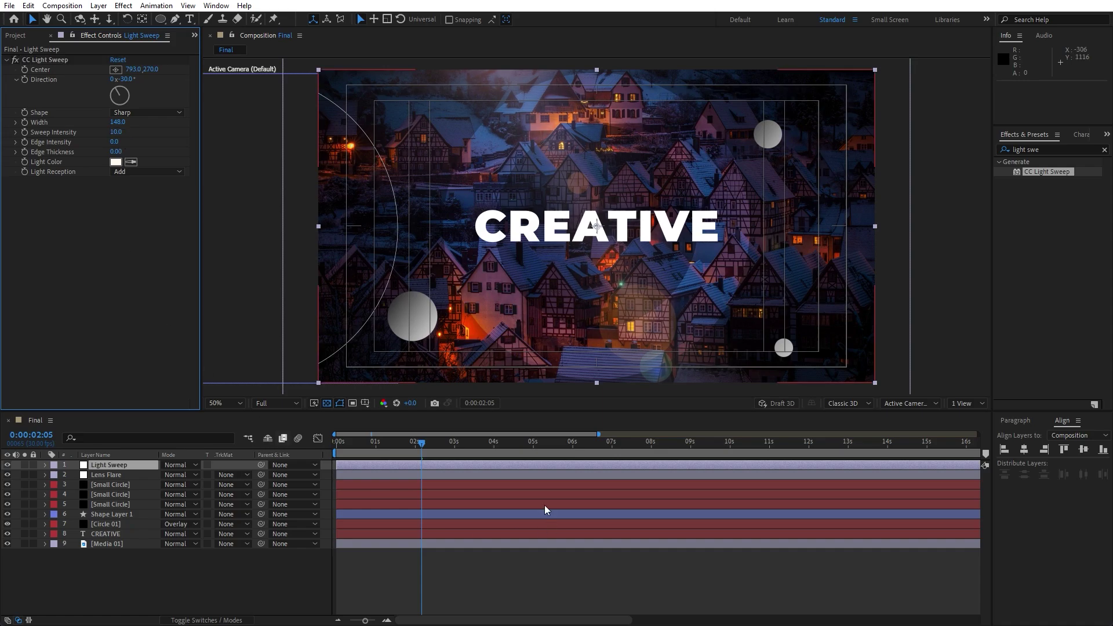
{"action": "key", "text": "space"}
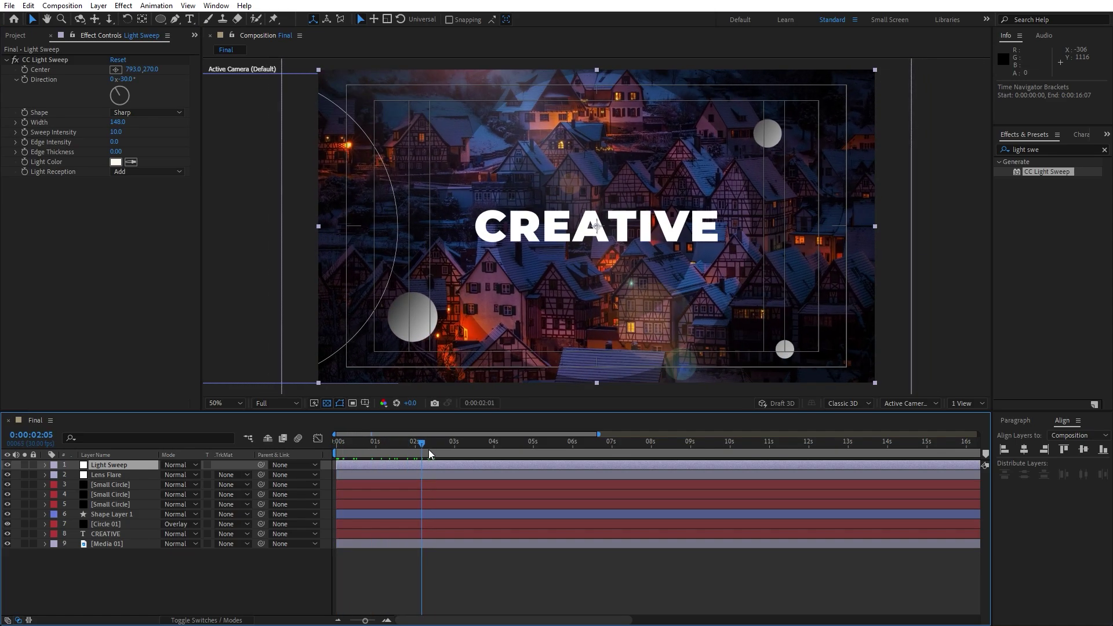
{"action": "left_click_drag", "start_coordinate": [429, 450], "coordinate": [400, 444]}
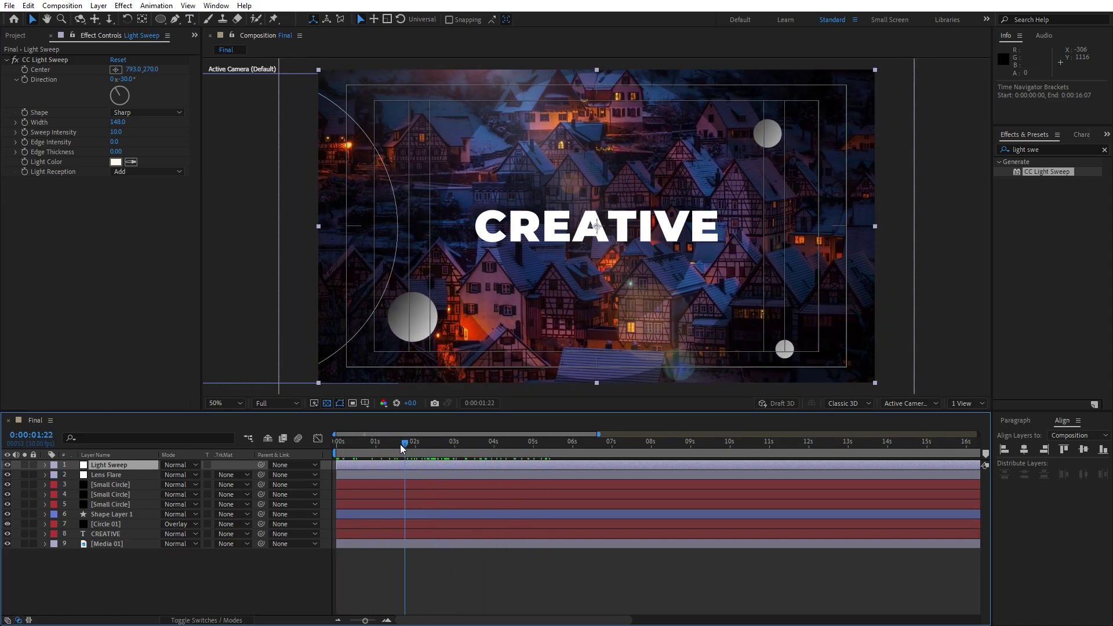
- Set the CC Light Sweep's Sweep Intensity to 15 and preview the title animation again
{"action": "left_click", "coordinate": [118, 132]}
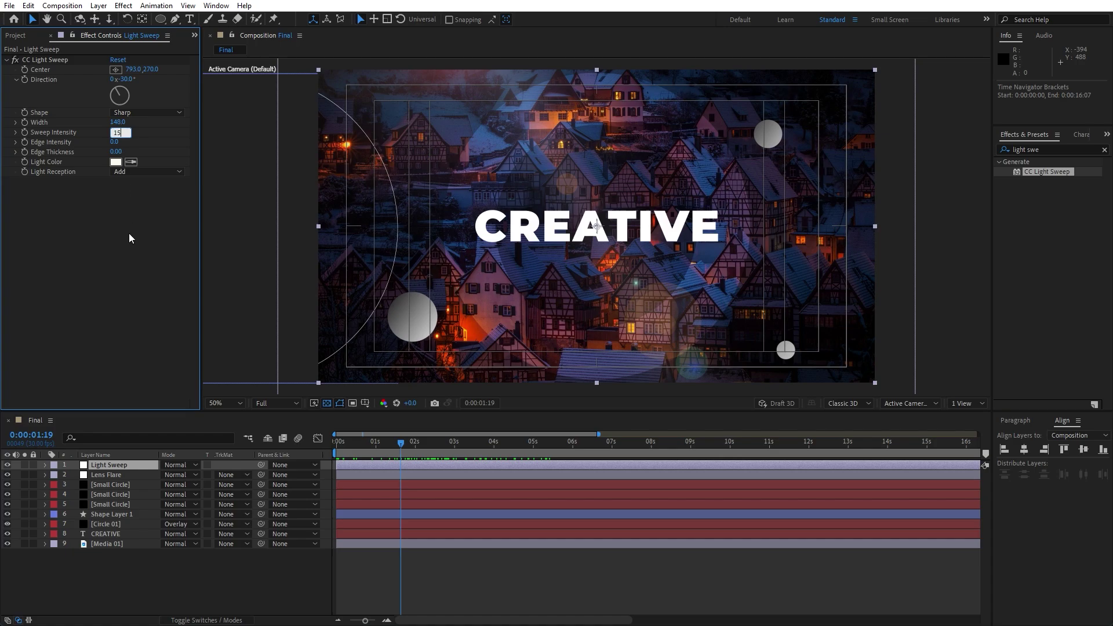
{"action": "key", "text": "Return"}
{"action": "key", "text": "space"}
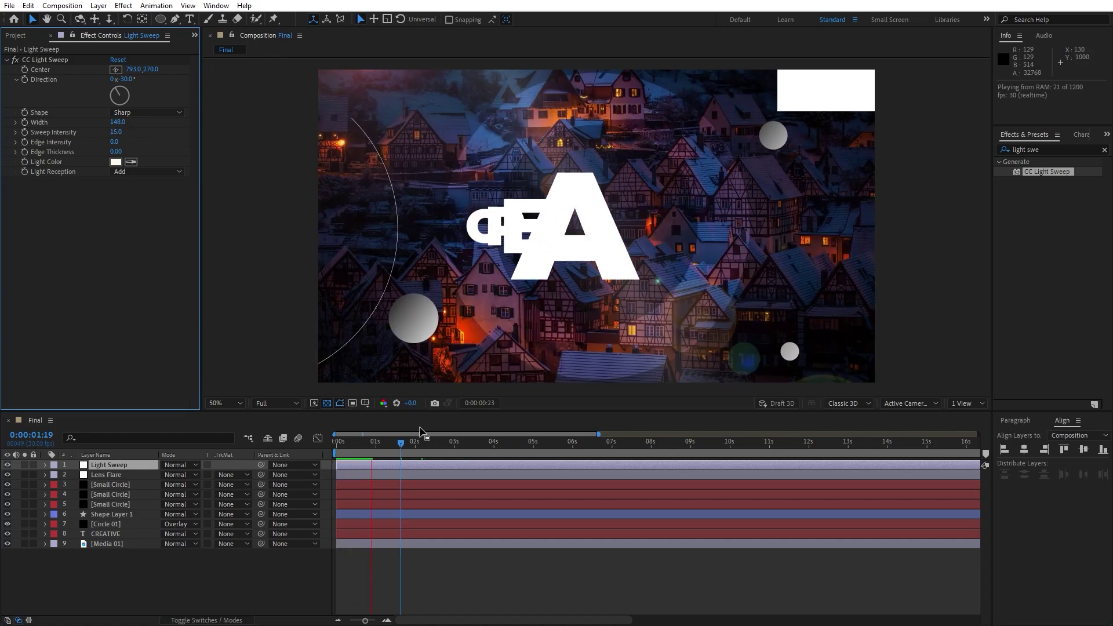
{"action": "left_click_drag", "start_coordinate": [409, 444], "coordinate": [373, 455]}
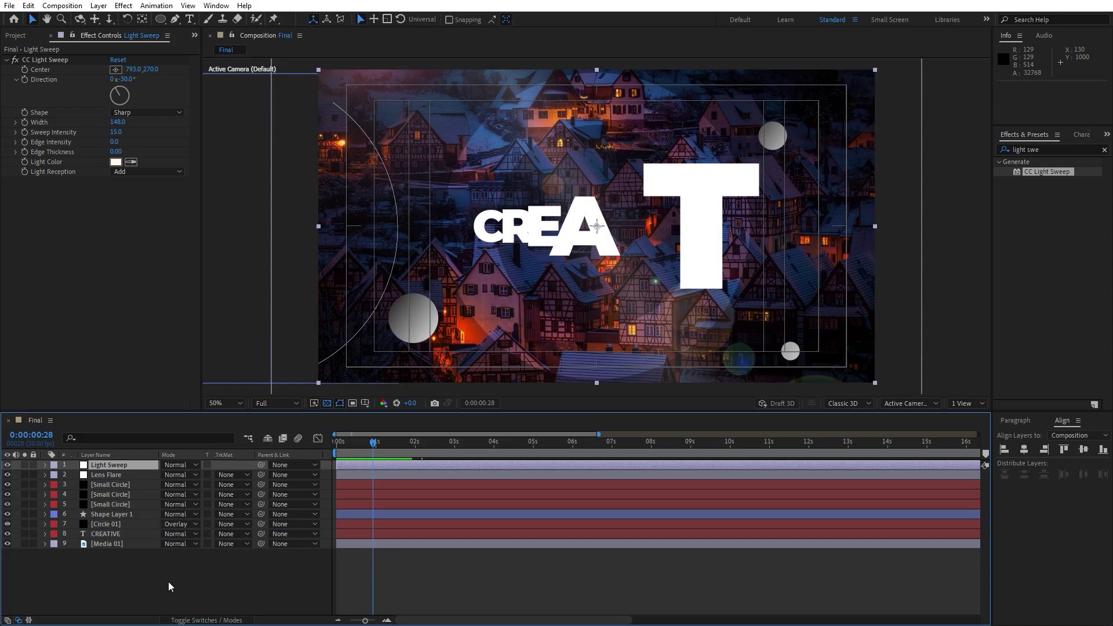
- Pre-compose all layers into a new composition named Part 01, moving all attributes into it
{"action": "key", "text": "ctrl+a"}
{"action": "right_click", "coordinate": [120, 506]}
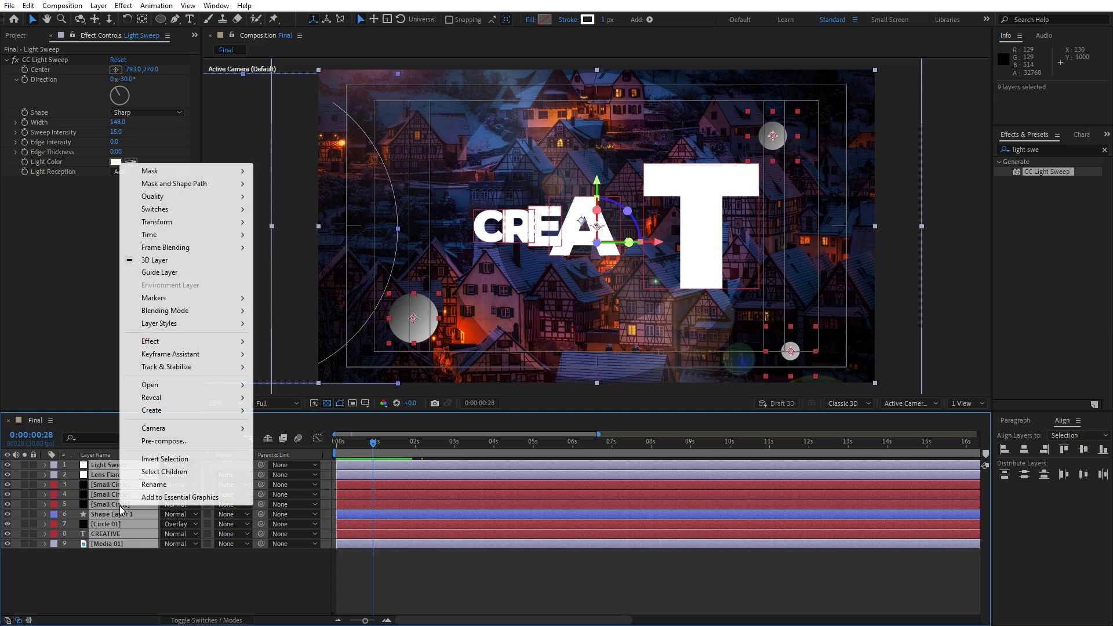
{"action": "left_click", "coordinate": [177, 442]}
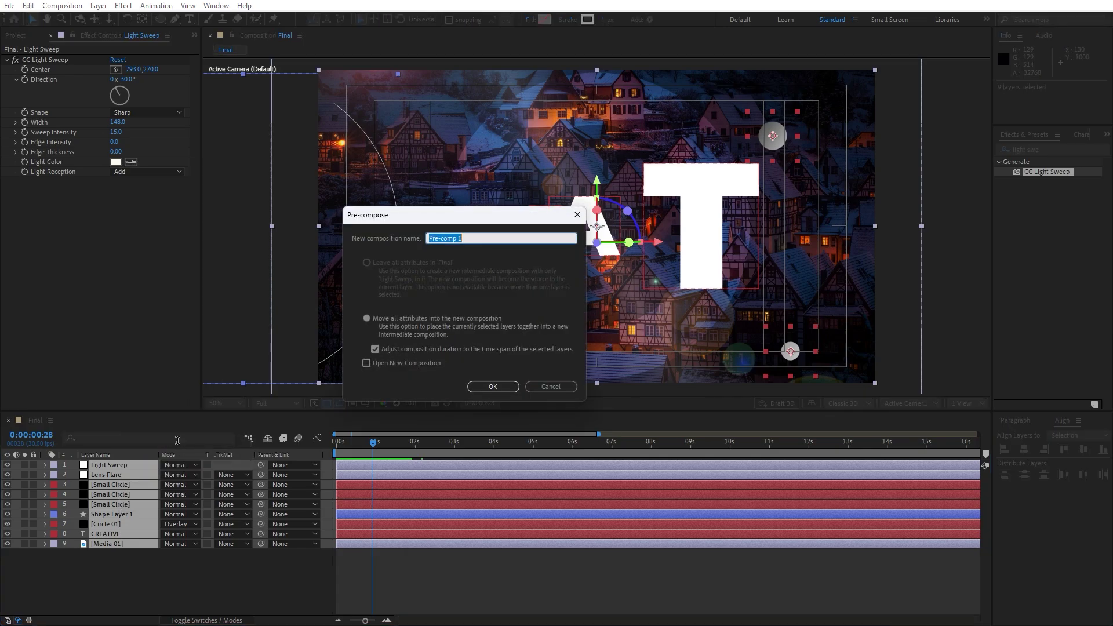
{"action": "type", "text": "Part 01"}
{"action": "left_click", "coordinate": [482, 387]}
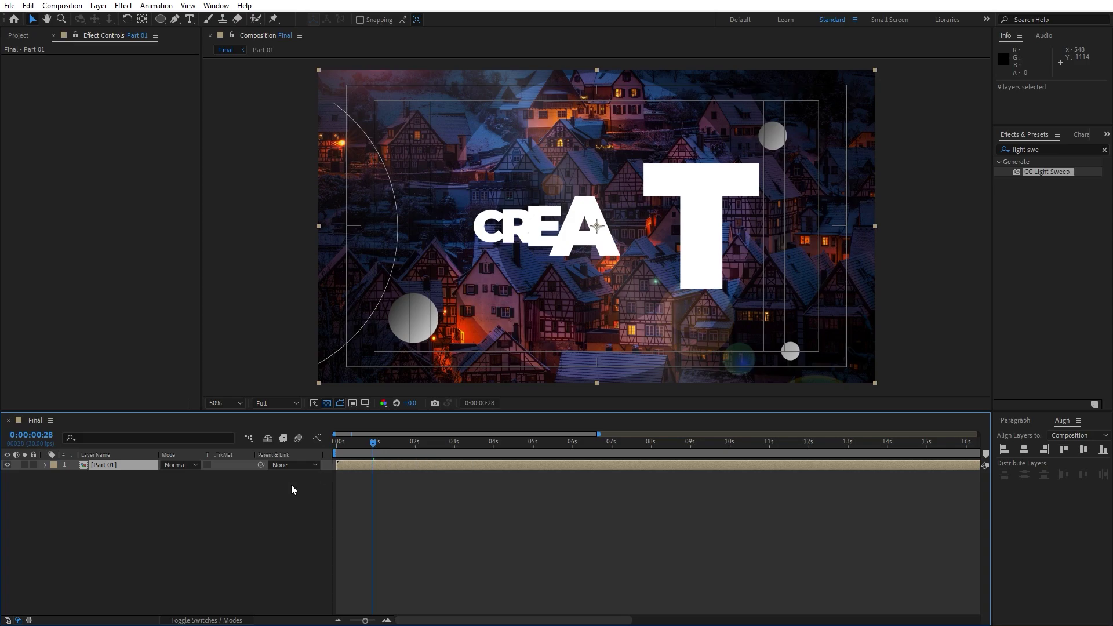
- Create a black 1920 x 1080 solid named Circle Transition above the Part 01 layer
{"action": "right_click", "coordinate": [183, 526]}
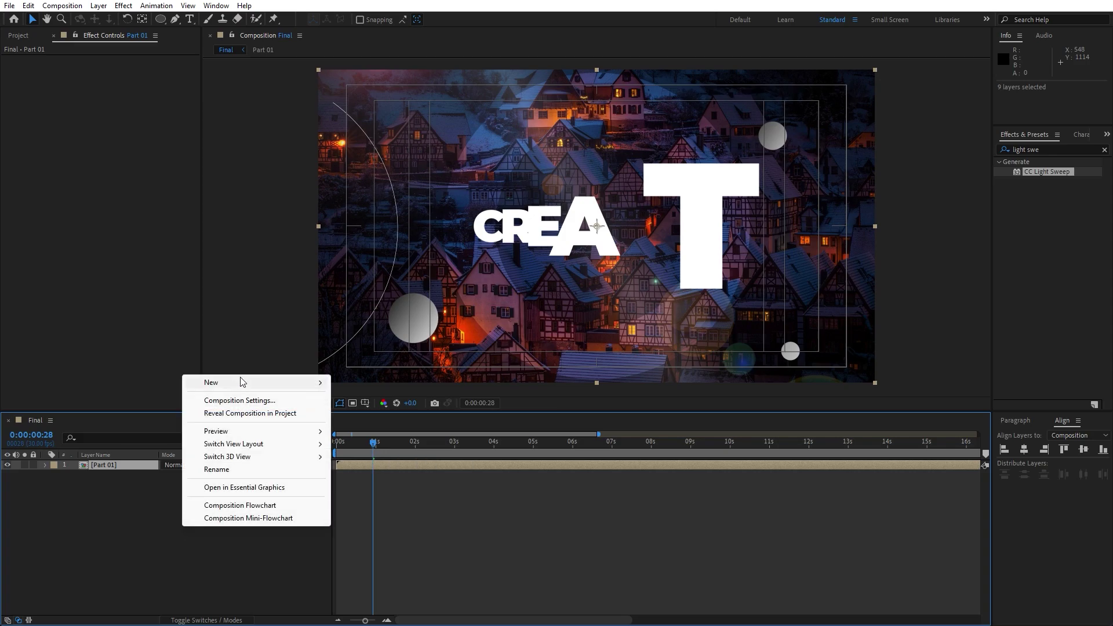
{"action": "mouse_move", "coordinate": [244, 381]}
{"action": "left_click", "coordinate": [354, 413]}
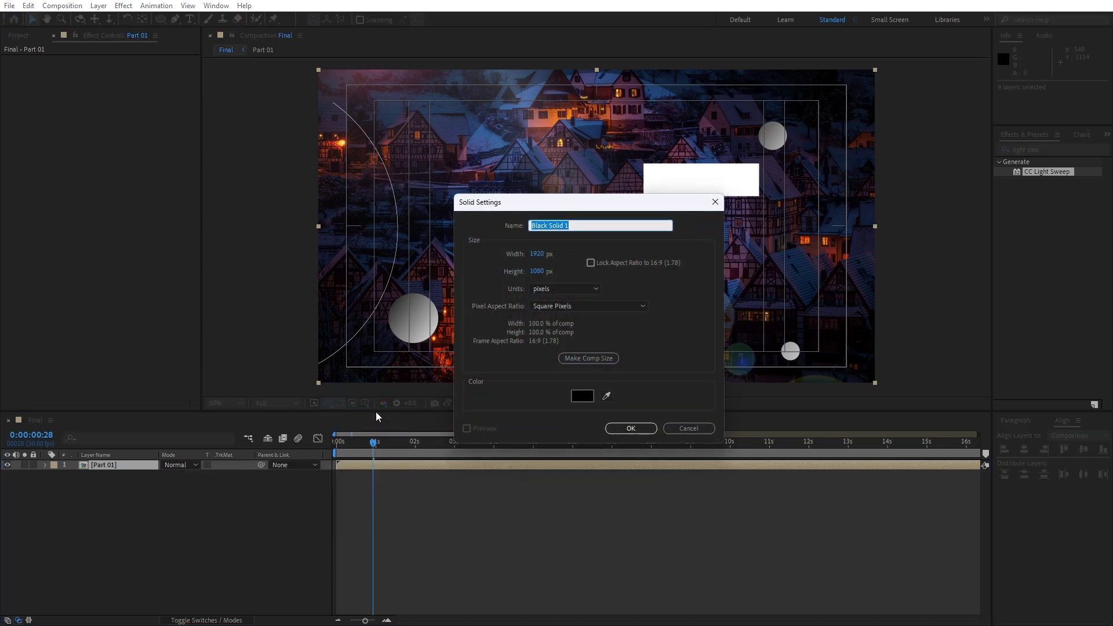
{"action": "type", "text": "Circle Transition"}
{"action": "left_click", "coordinate": [631, 428]}
- Find the Circle effect and apply it to the Circle Transition solid
{"action": "key", "text": "ctrl+5"}
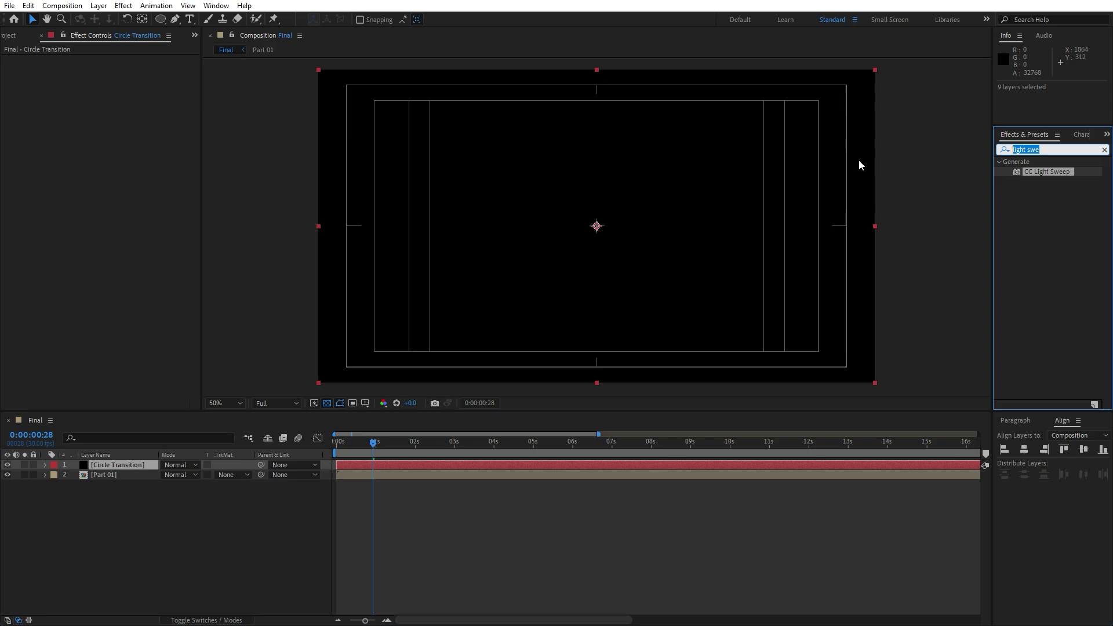
{"action": "type", "text": "circle"}
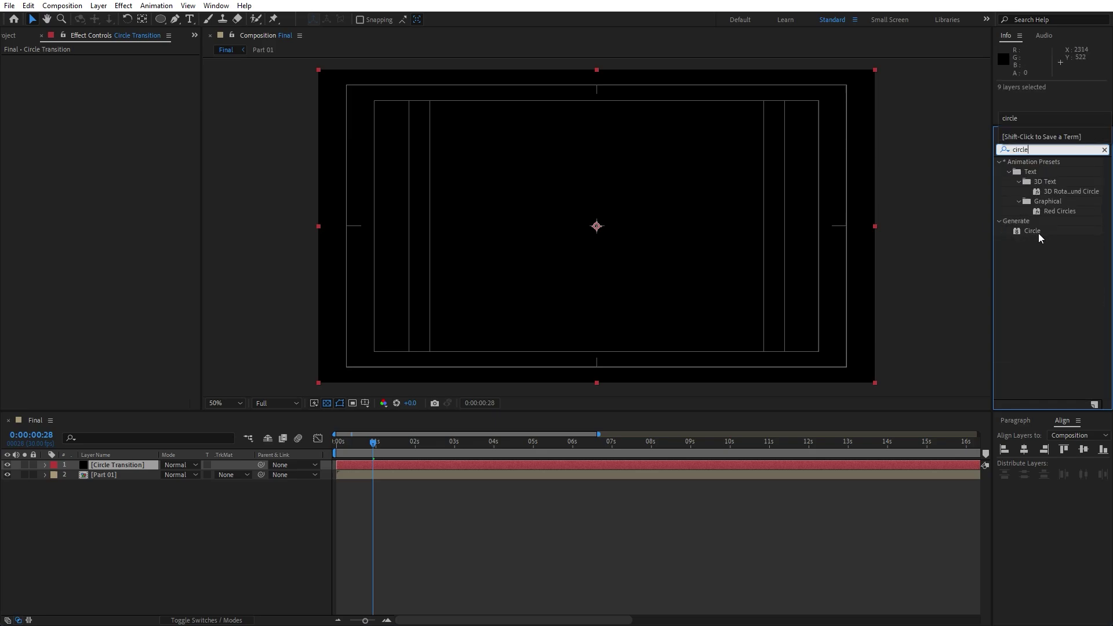
{"action": "left_click_drag", "start_coordinate": [1032, 231], "coordinate": [127, 467]}
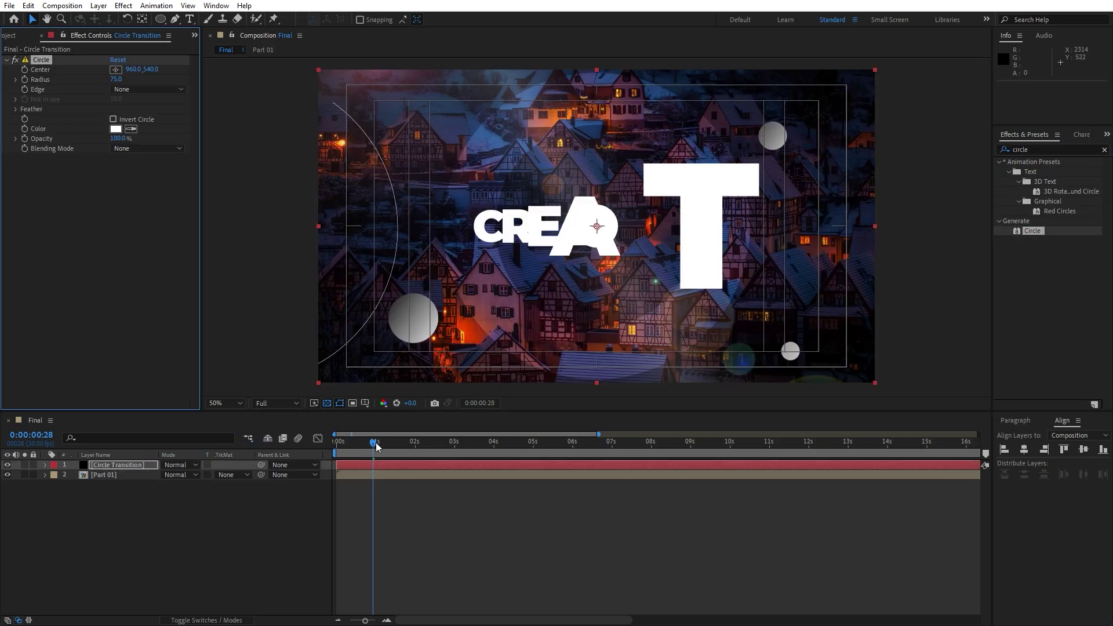
- Invert the Circle effect and set a Radius keyframe of 0 at 0:00:00:00
{"action": "left_click_drag", "start_coordinate": [374, 443], "coordinate": [322, 447]}
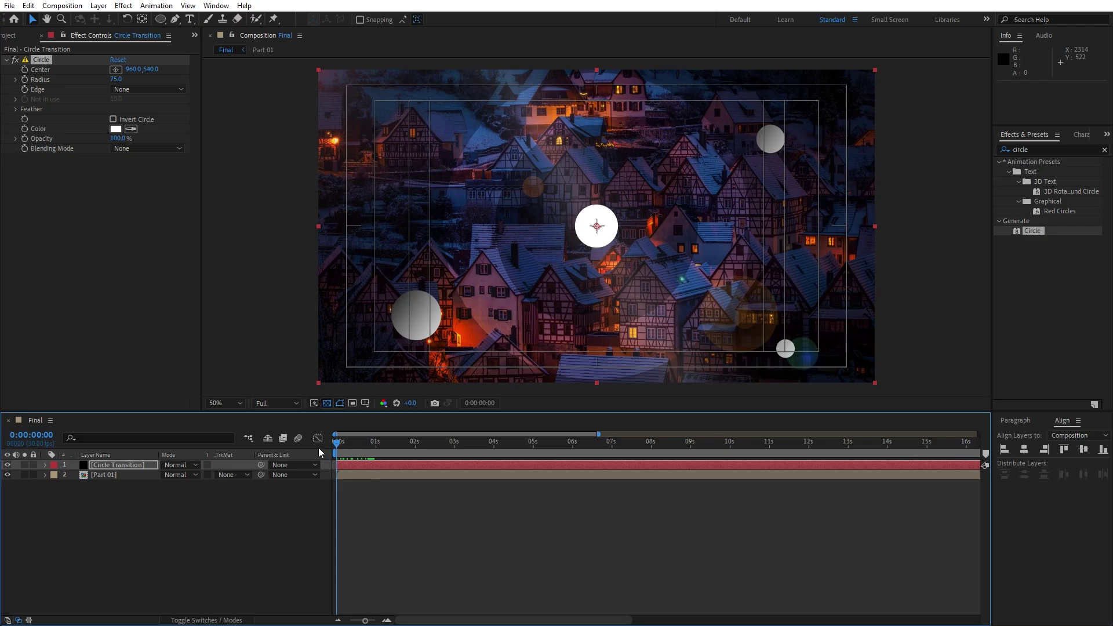
{"action": "left_click", "coordinate": [113, 119]}
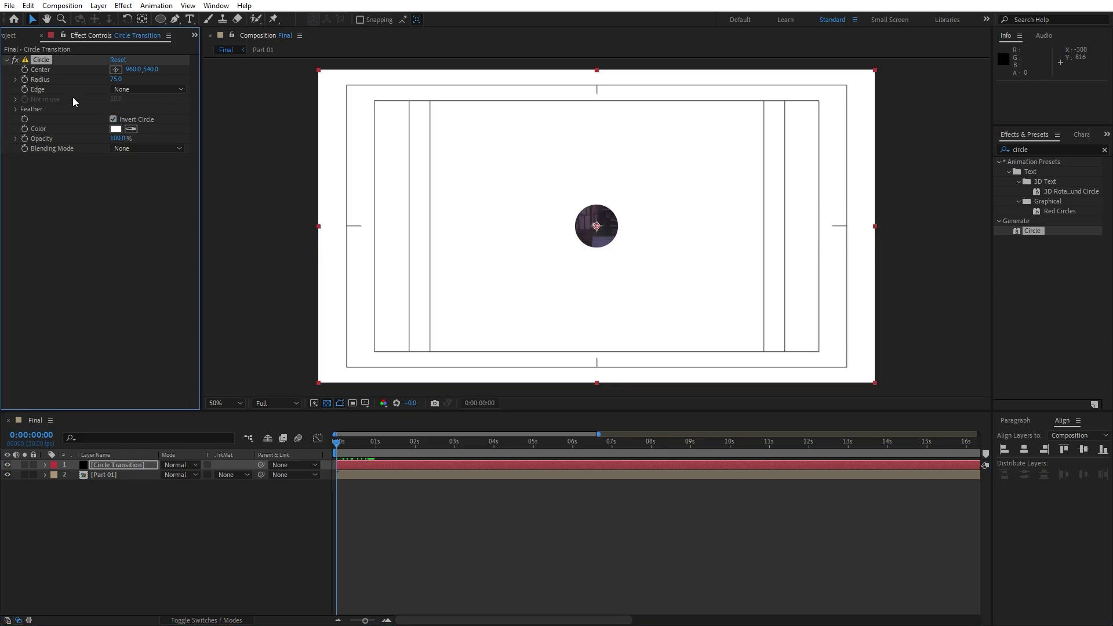
{"action": "left_click", "coordinate": [116, 79]}
{"action": "type", "text": "0"}
{"action": "left_click", "coordinate": [115, 271]}
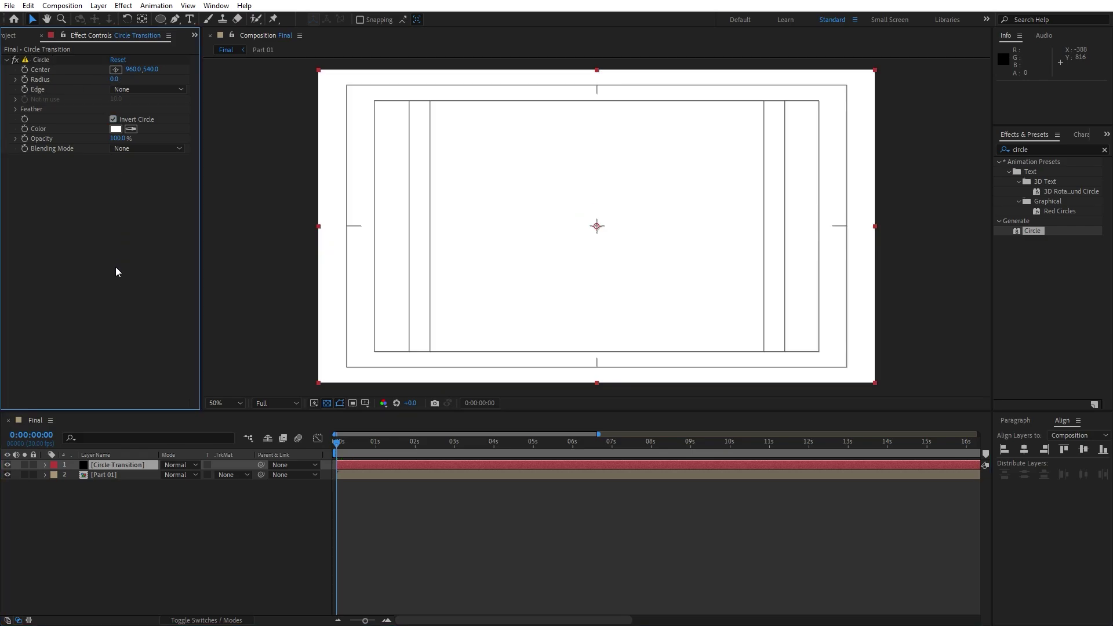
{"action": "left_click", "coordinate": [25, 79]}
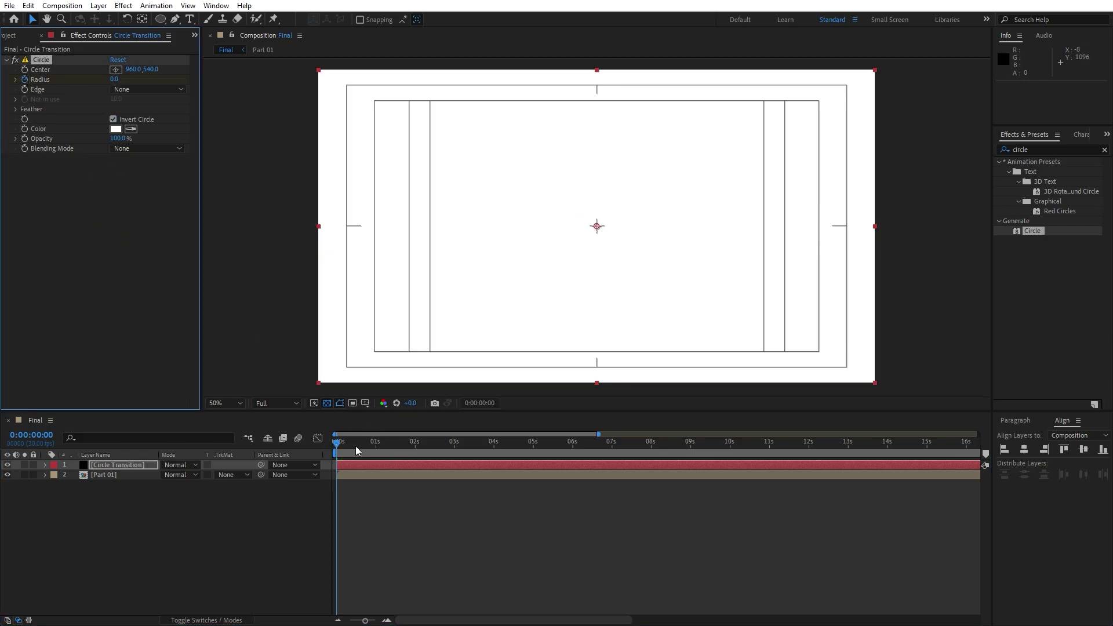
- Add a Radius keyframe of 1200 at 0:00:01:29 and preview the circle reveal from the start
{"action": "left_click_drag", "start_coordinate": [356, 446], "coordinate": [414, 444]}
{"action": "left_click", "coordinate": [116, 79]}
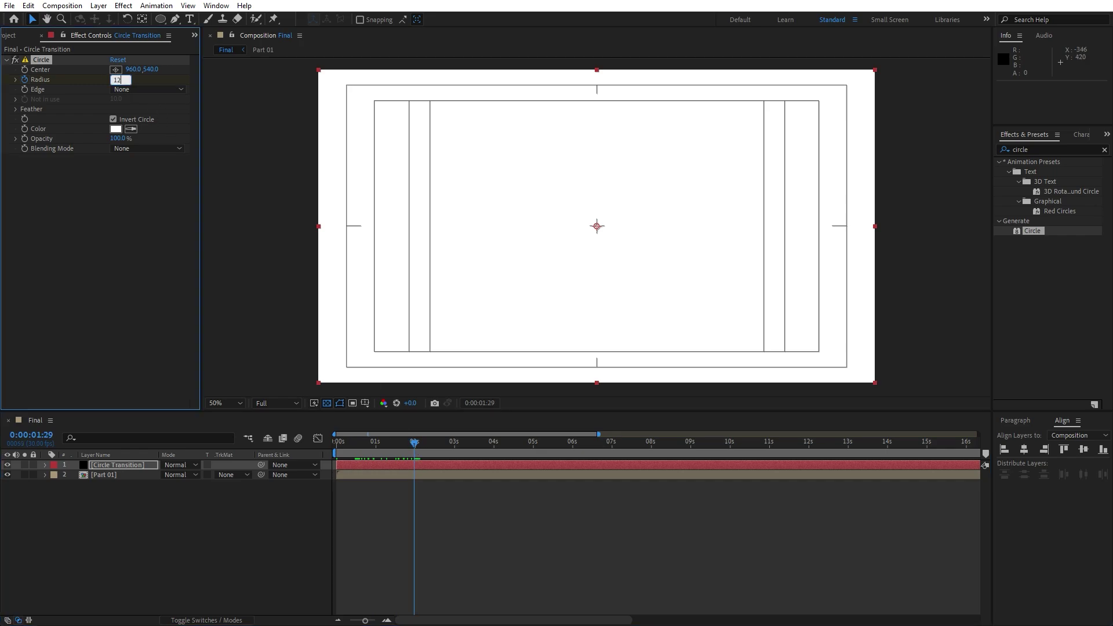
{"action": "type", "text": "1200"}
{"action": "key", "text": "Return"}
{"action": "left_click_drag", "start_coordinate": [414, 444], "coordinate": [322, 450]}
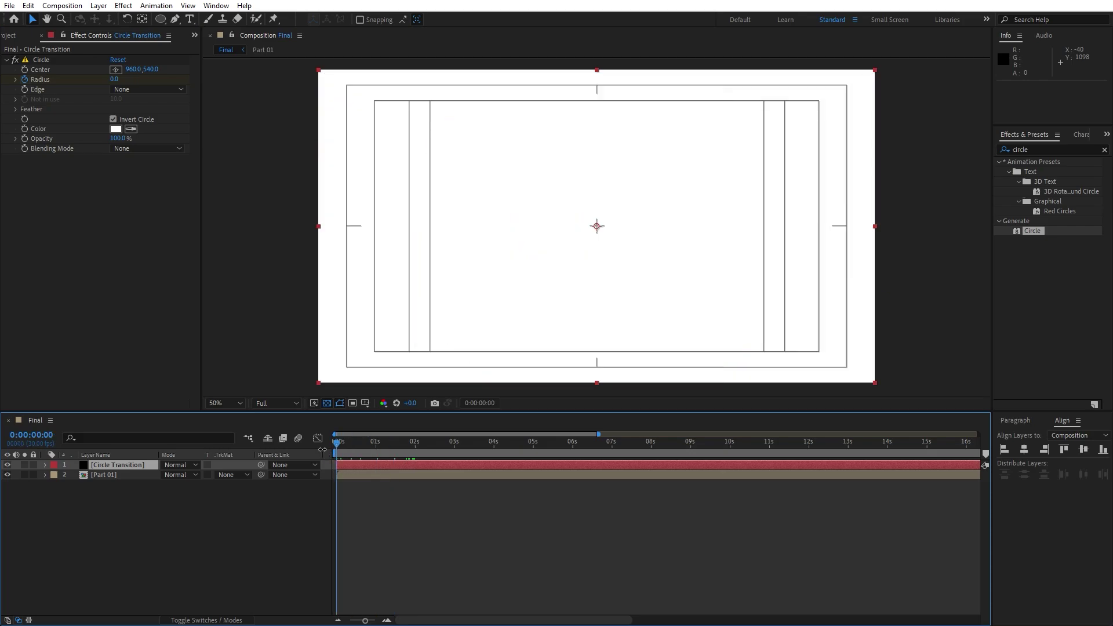
{"action": "key", "text": "space"}
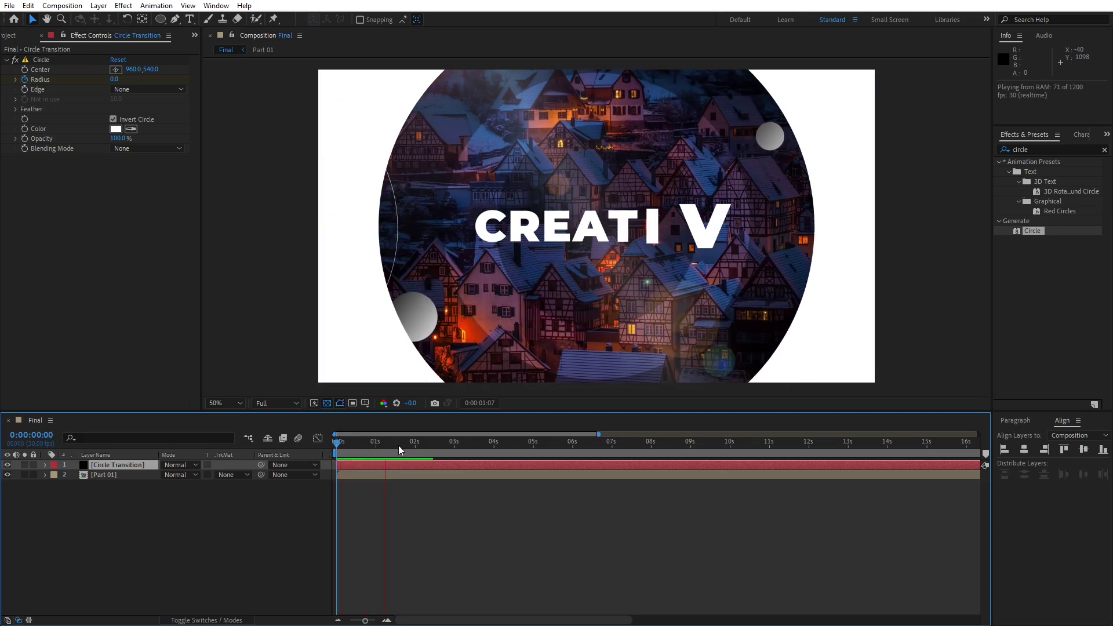
- Easy-ease both Radius keyframes and shape their speed graph to peak early with a long slowdown, previewing the reveal
{"action": "key", "text": "u"}
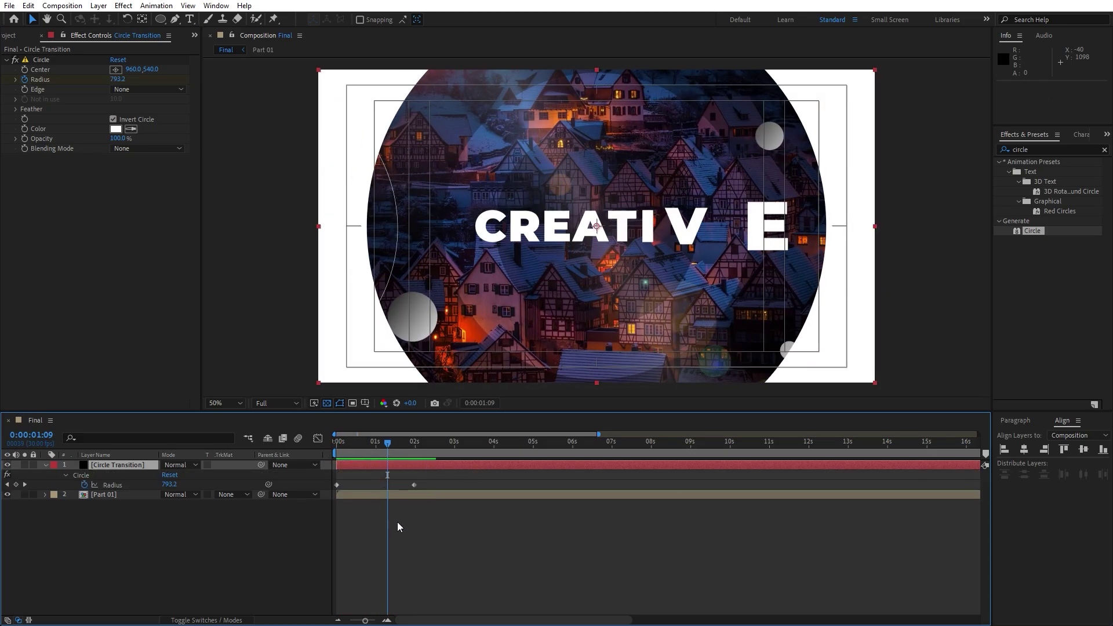
{"action": "left_click_drag", "start_coordinate": [451, 522], "coordinate": [297, 454]}
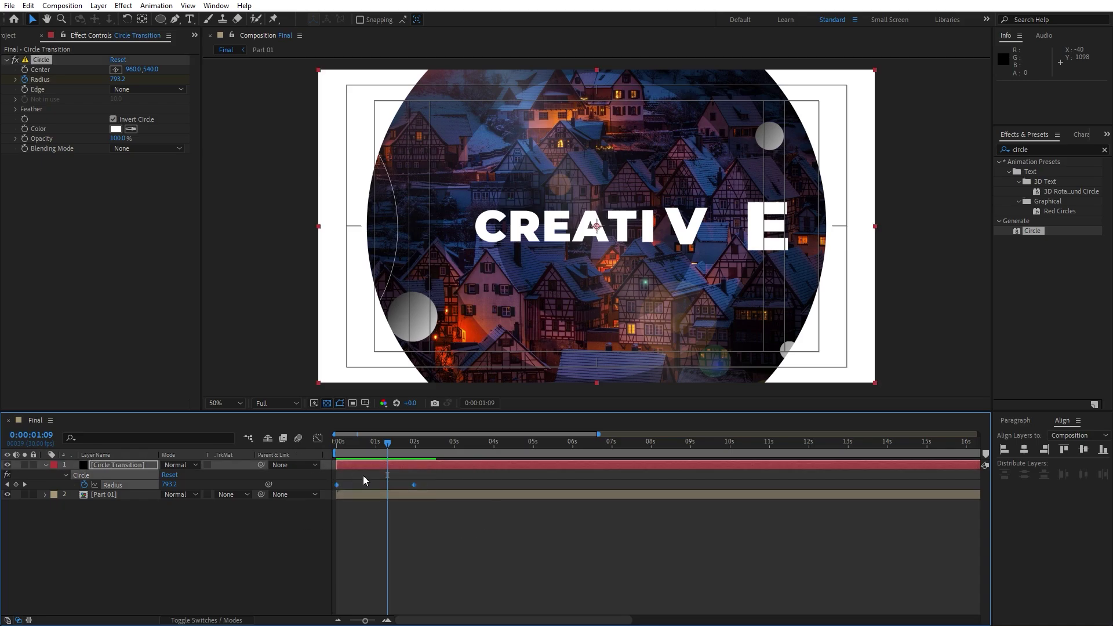
{"action": "key", "text": "F9"}
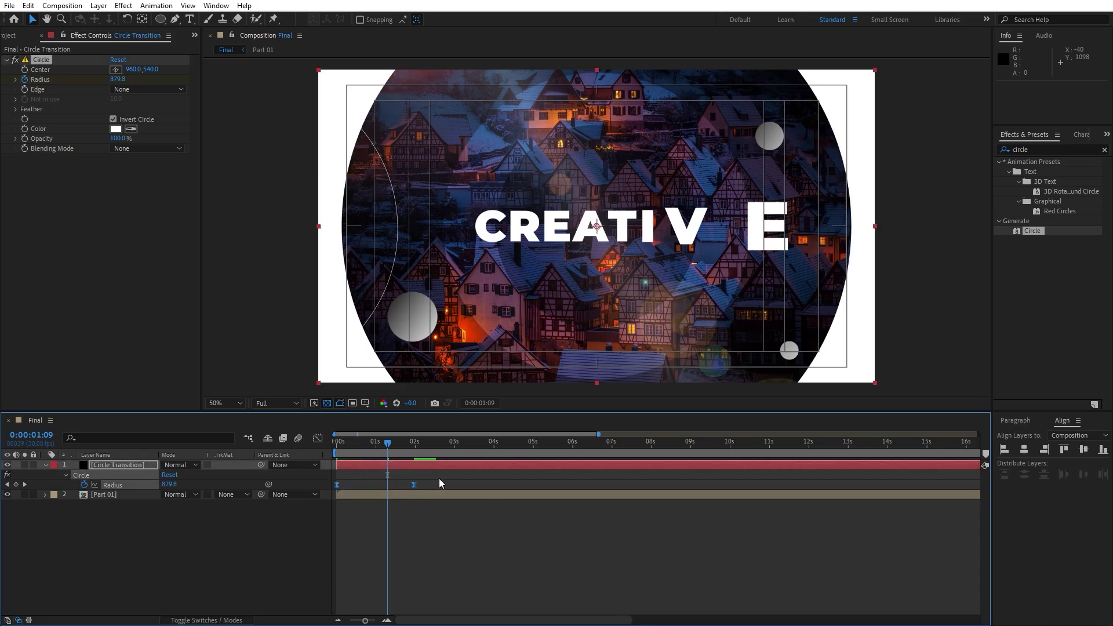
{"action": "left_click", "coordinate": [317, 438]}
{"action": "left_click_drag", "start_coordinate": [459, 551], "coordinate": [374, 590]}
{"action": "key", "text": "space"}
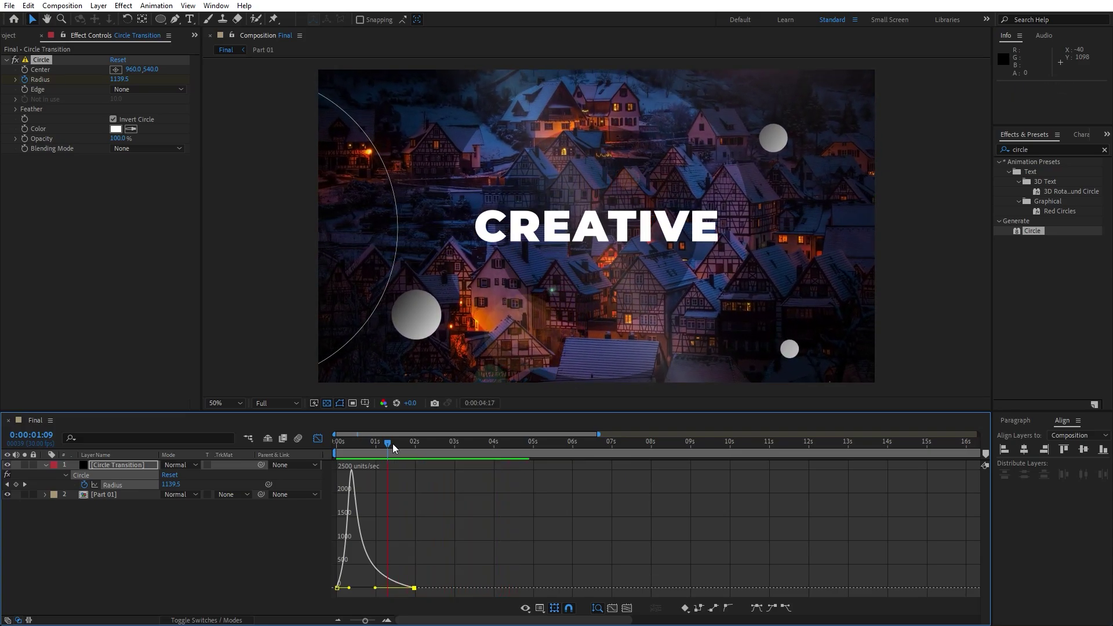
{"action": "key", "text": "space"}
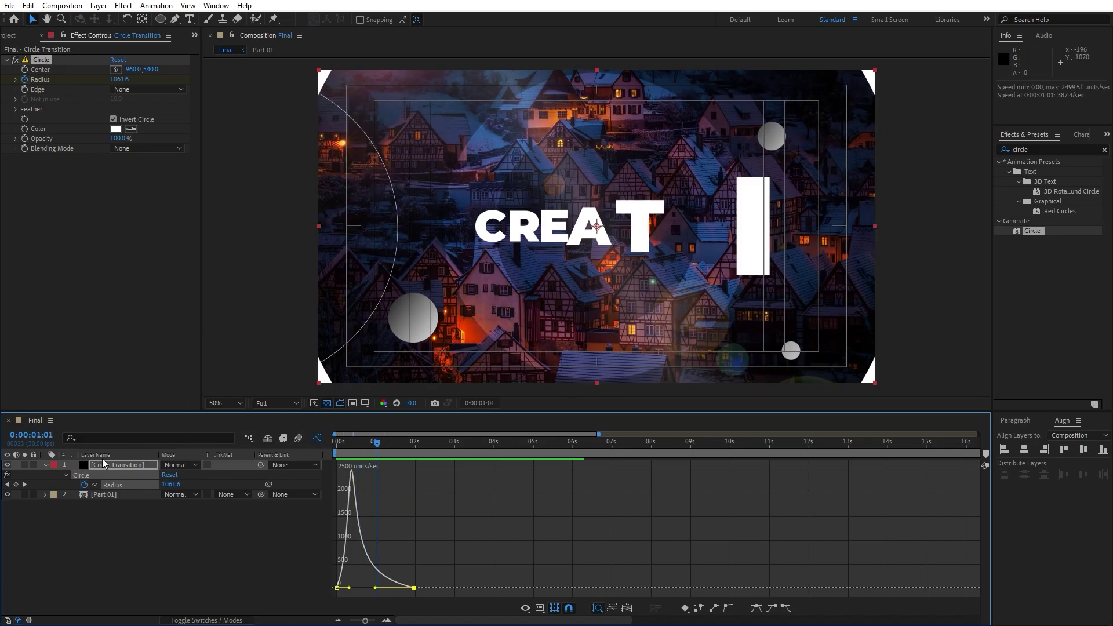
- Collapse the Circle Transition properties, close the Graph Editor and scrub the reveal to 0:00:01:25
{"action": "left_click", "coordinate": [46, 465]}
{"action": "left_click", "coordinate": [340, 450]}
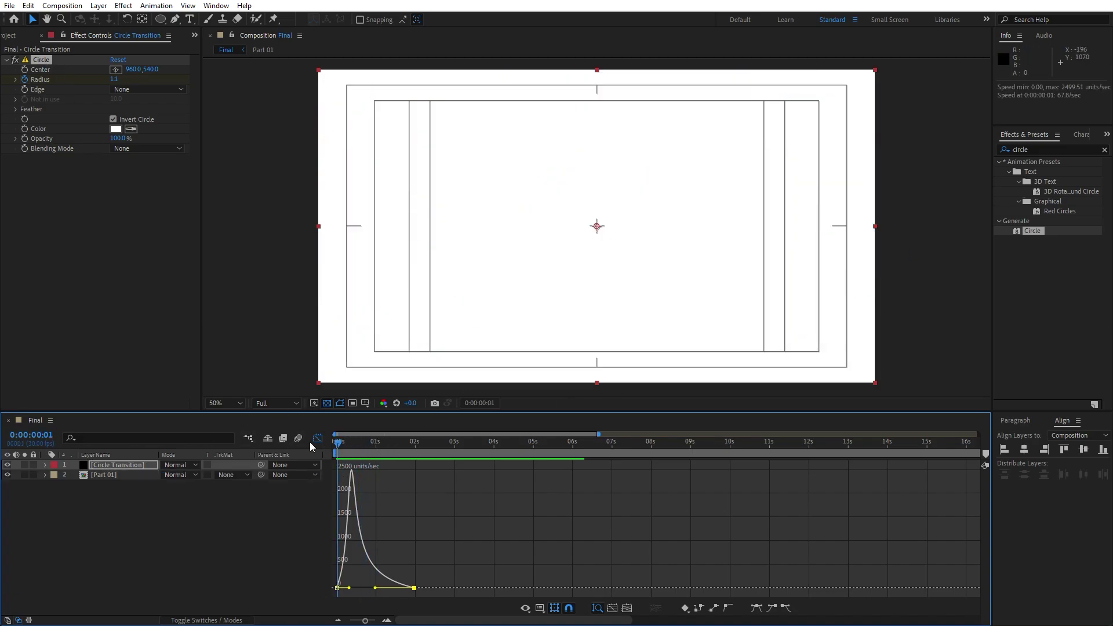
{"action": "left_click", "coordinate": [313, 440]}
{"action": "left_click_drag", "start_coordinate": [338, 442], "coordinate": [408, 450]}
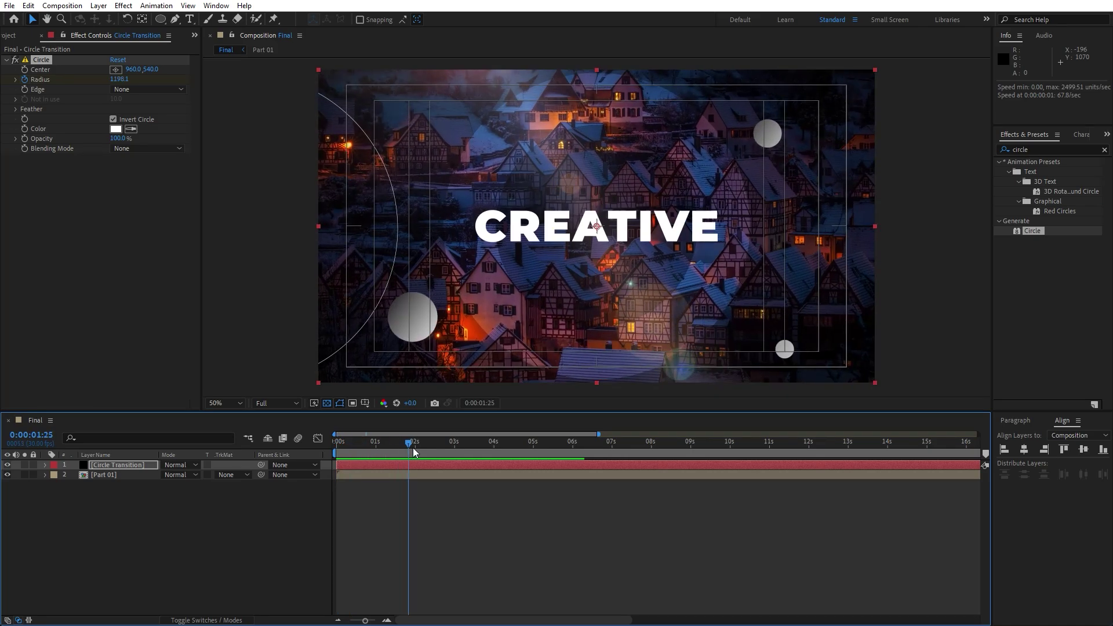
- Set the Part 01 composition's duration to 6 seconds and trim the Circle Transition layer in Final to the same end
{"action": "double_click", "coordinate": [109, 475]}
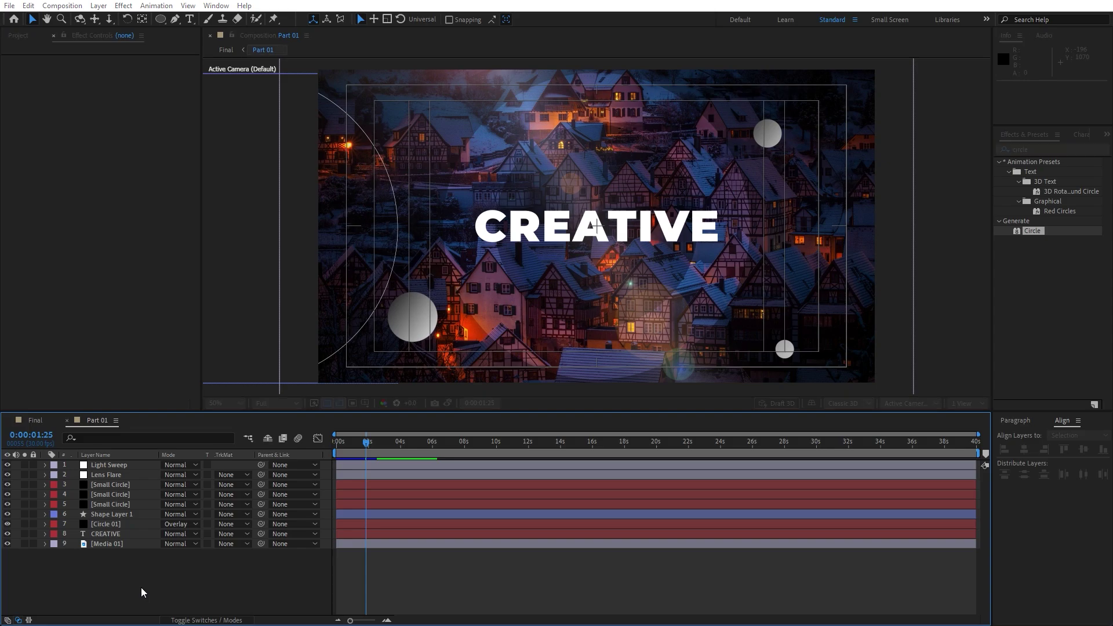
{"action": "key", "text": "ctrl+k"}
{"action": "left_click", "coordinate": [369, 371]}
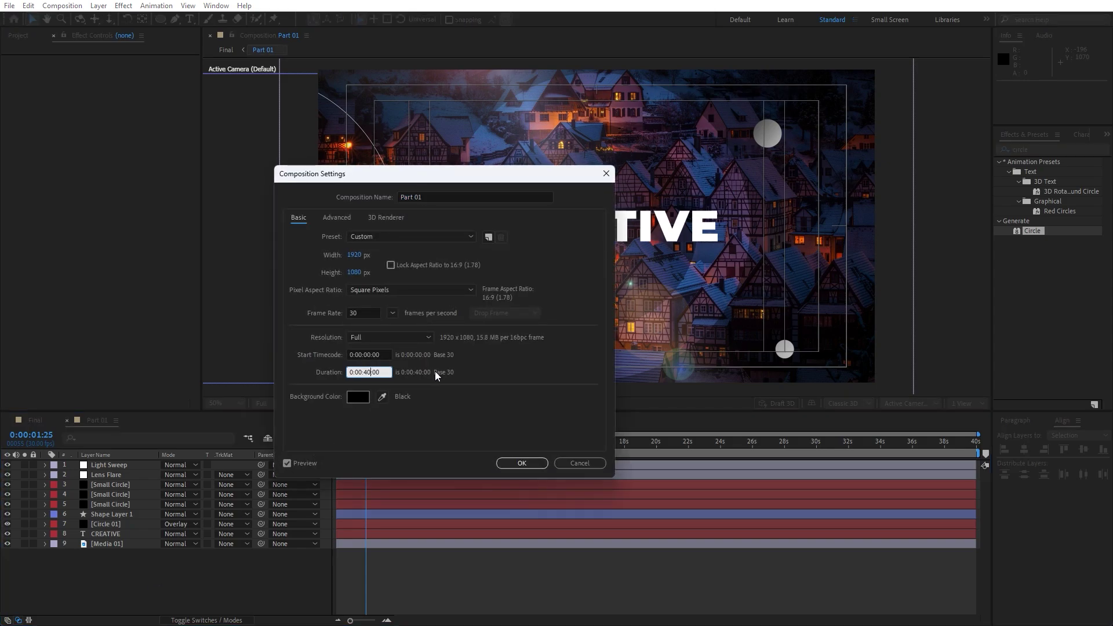
{"action": "key", "text": "BackSpace"}
{"action": "left_click", "coordinate": [521, 463]}
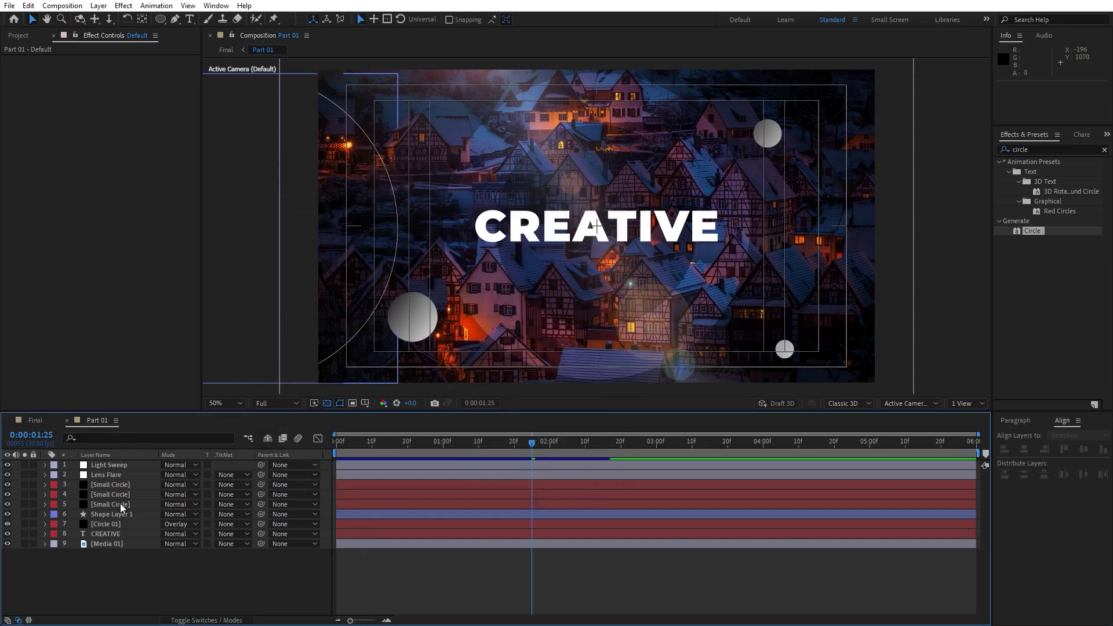
{"action": "left_click", "coordinate": [36, 420]}
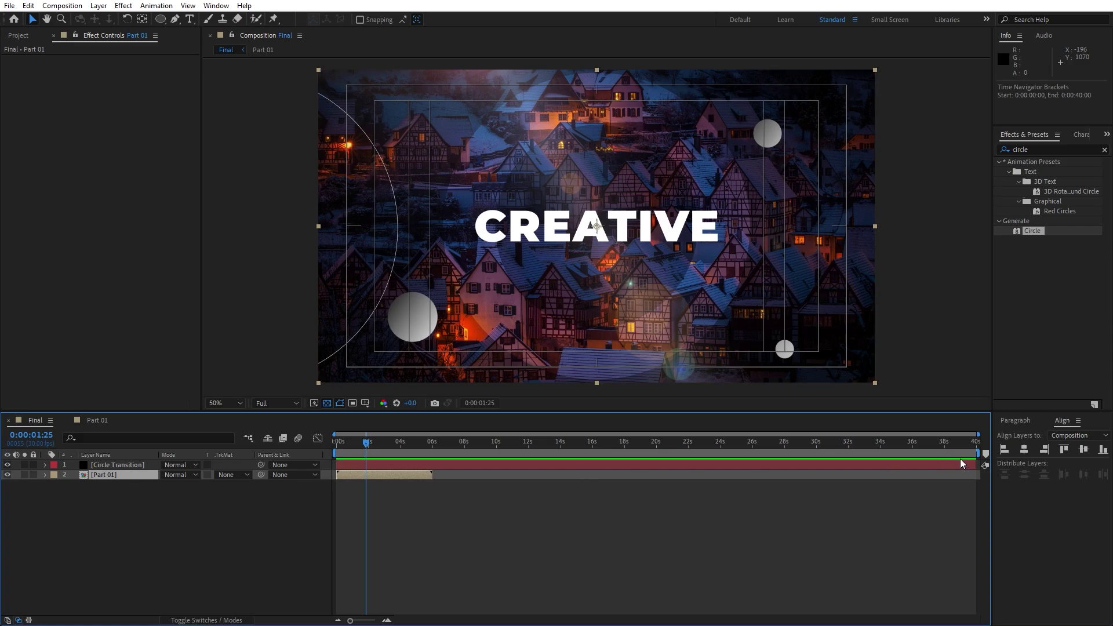
{"action": "left_click_drag", "start_coordinate": [976, 464], "coordinate": [432, 466]}
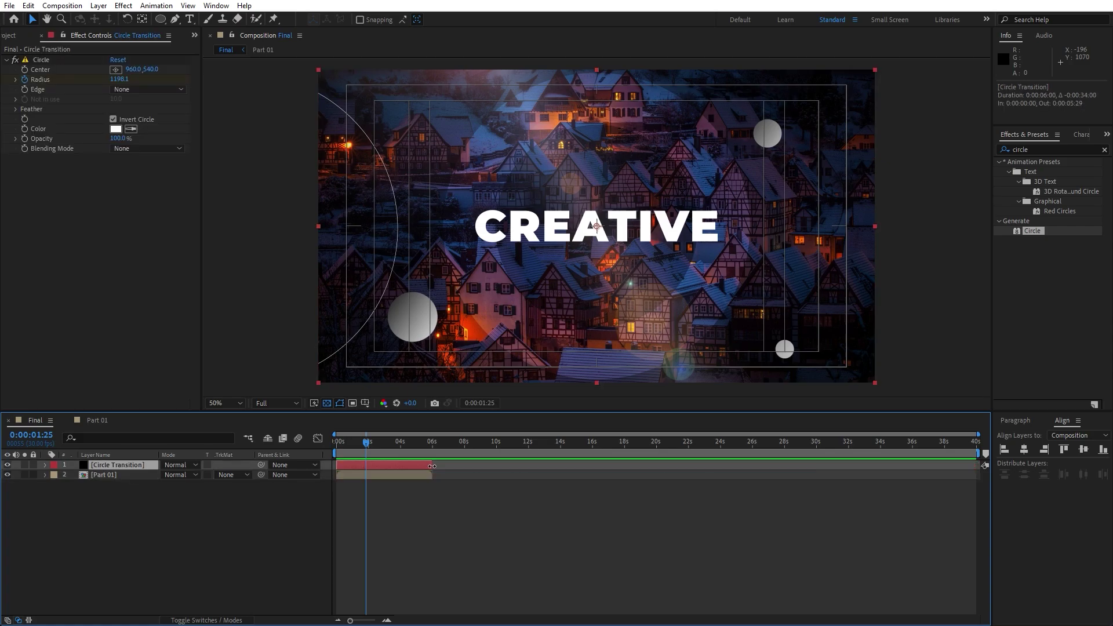
- Pre-compose the Circle Transition and Part 01 layers into a composition named Slide 01 and give its layer a Purple label
{"action": "left_click", "coordinate": [175, 490]}
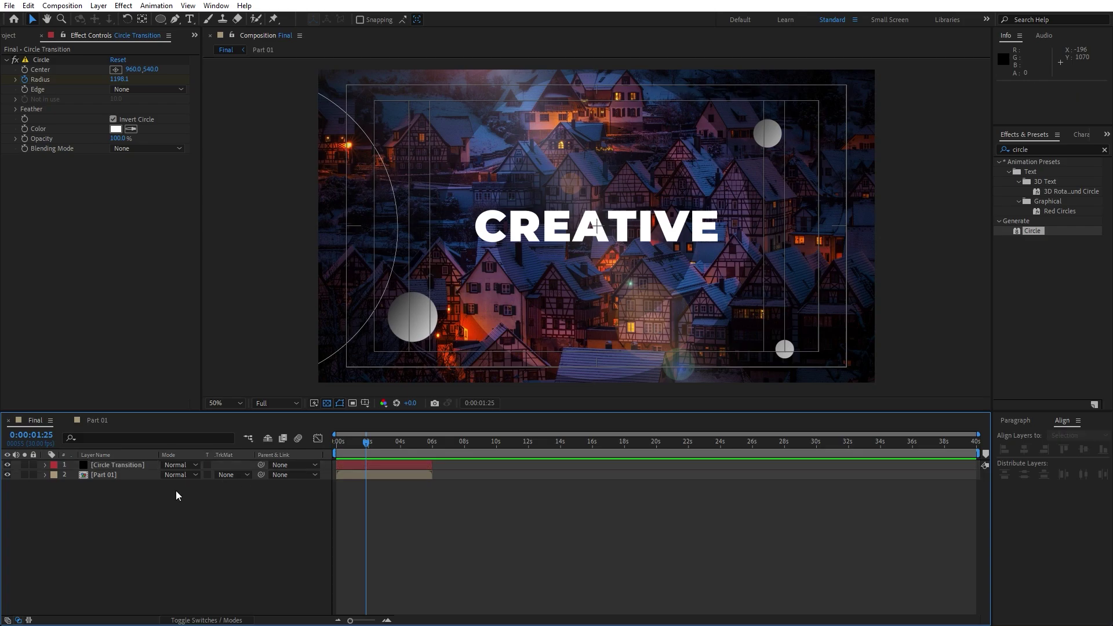
{"action": "left_click_drag", "start_coordinate": [154, 495], "coordinate": [116, 451]}
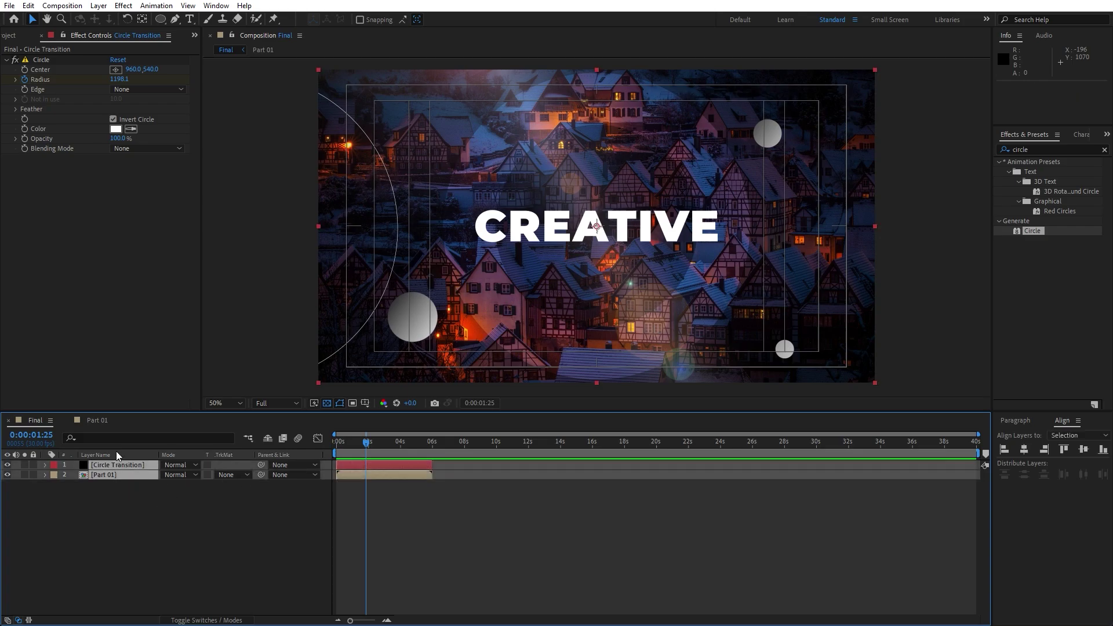
{"action": "right_click", "coordinate": [105, 475]}
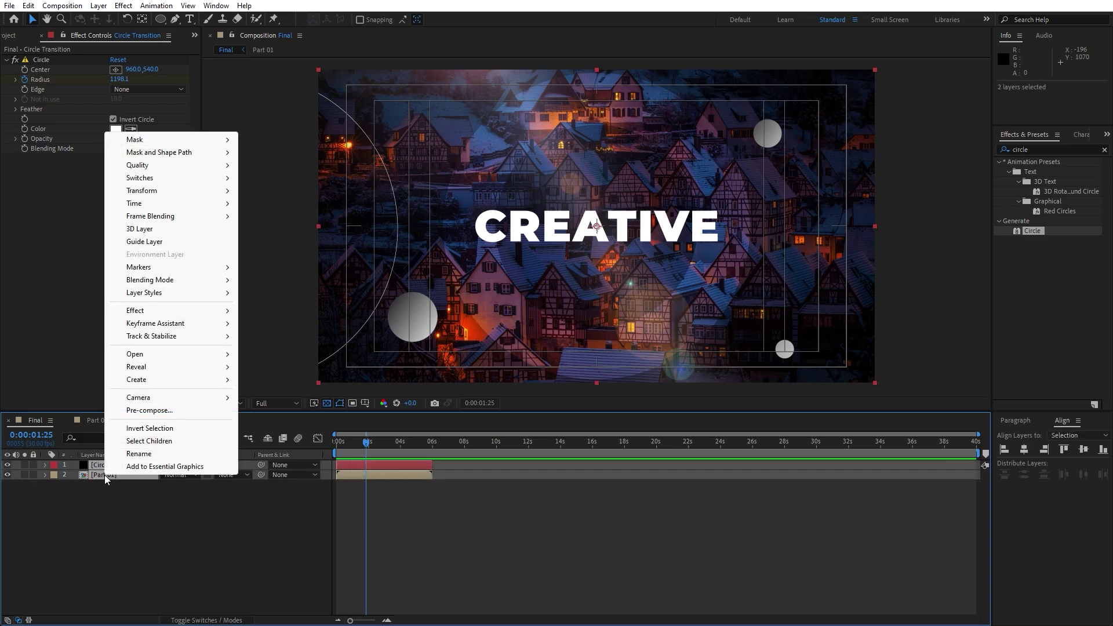
{"action": "left_click", "coordinate": [179, 411]}
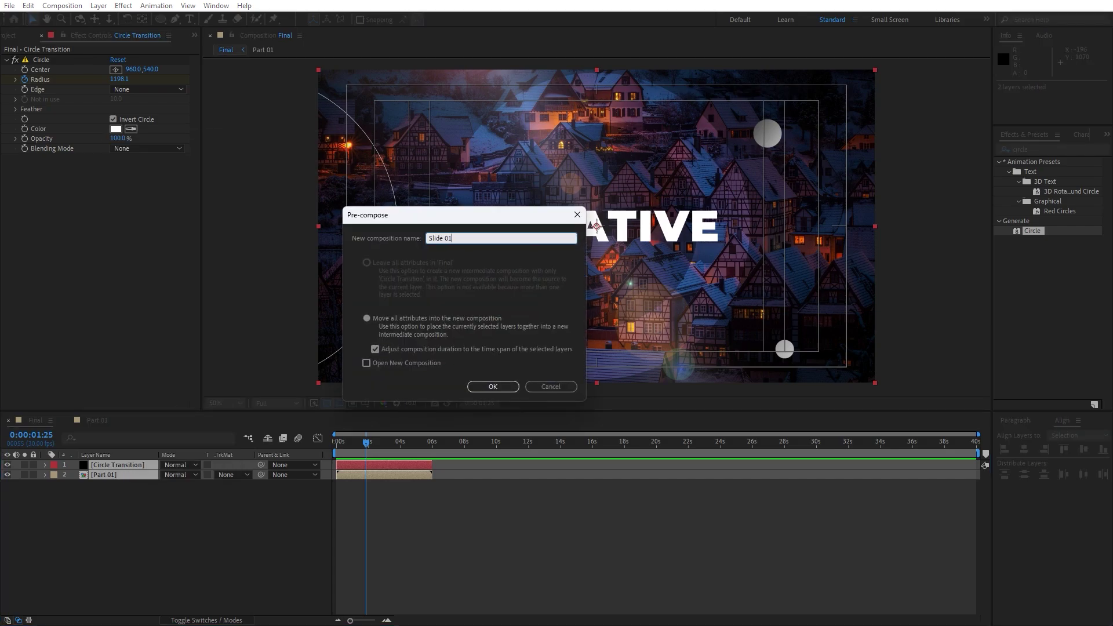
{"action": "left_click", "coordinate": [499, 387]}
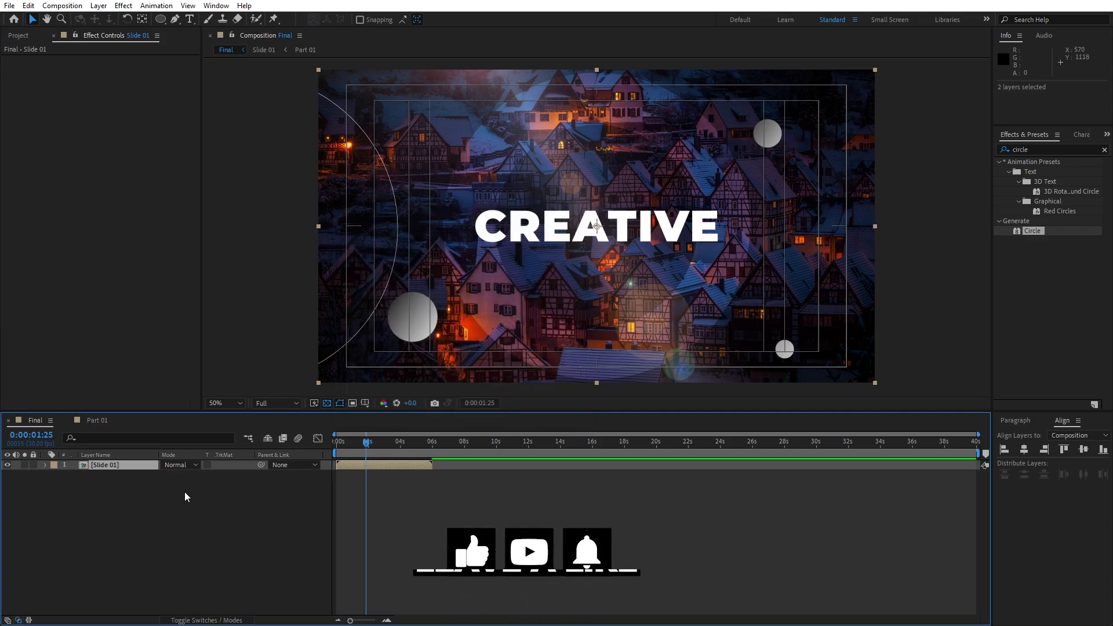
{"action": "left_click", "coordinate": [53, 464]}
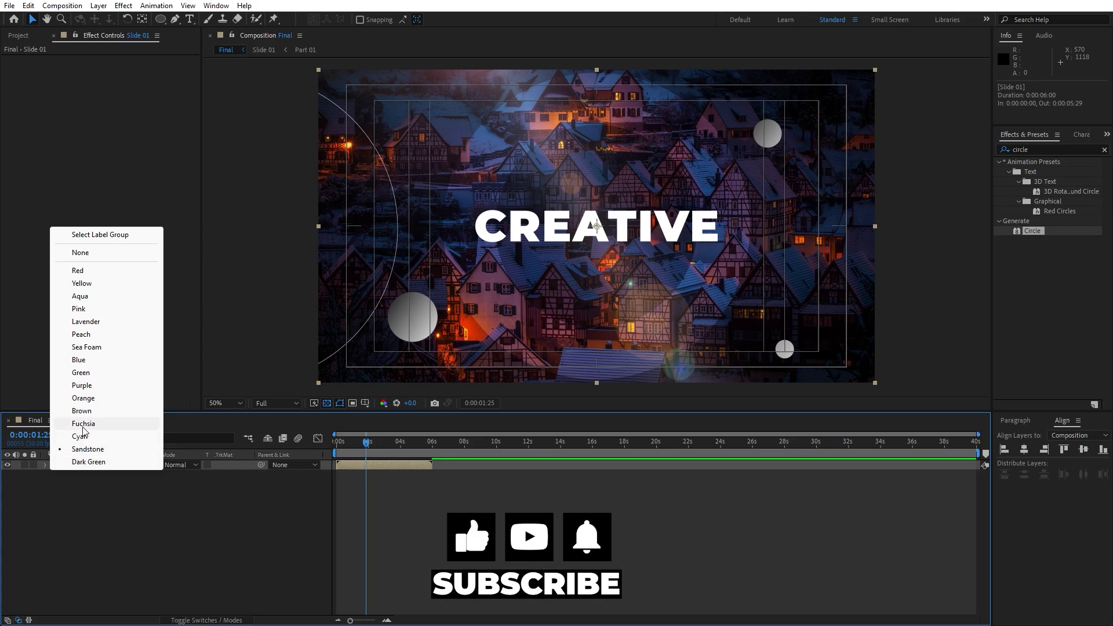
{"action": "left_click", "coordinate": [82, 385]}
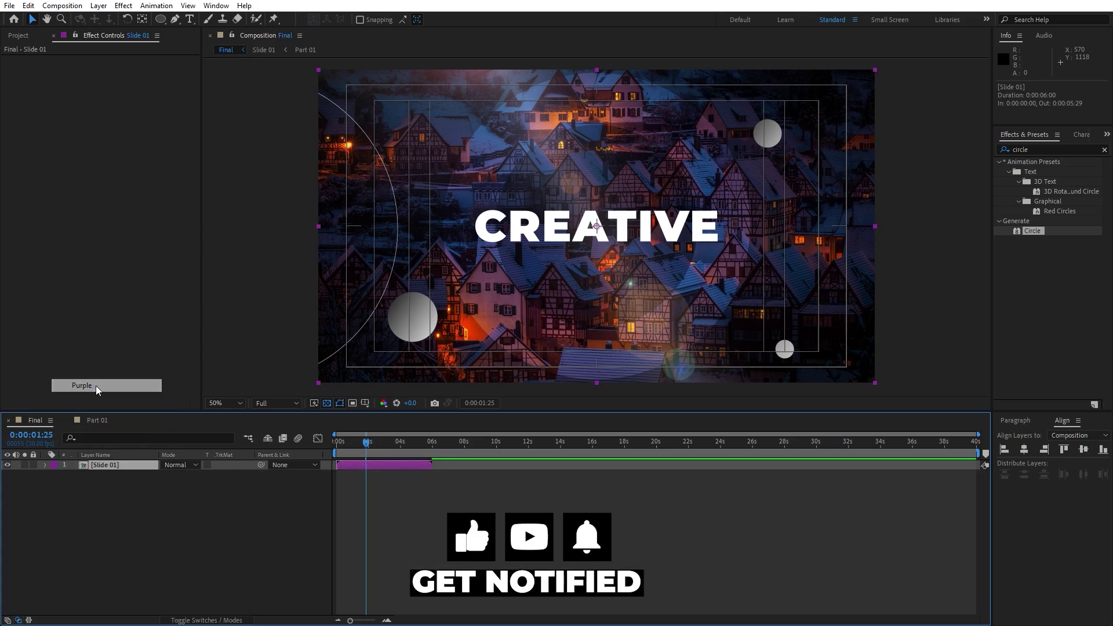
- Duplicate the Slide 01 layer in Final and move the upper copy to start at about 4 seconds
{"action": "left_click", "coordinate": [52, 35]}
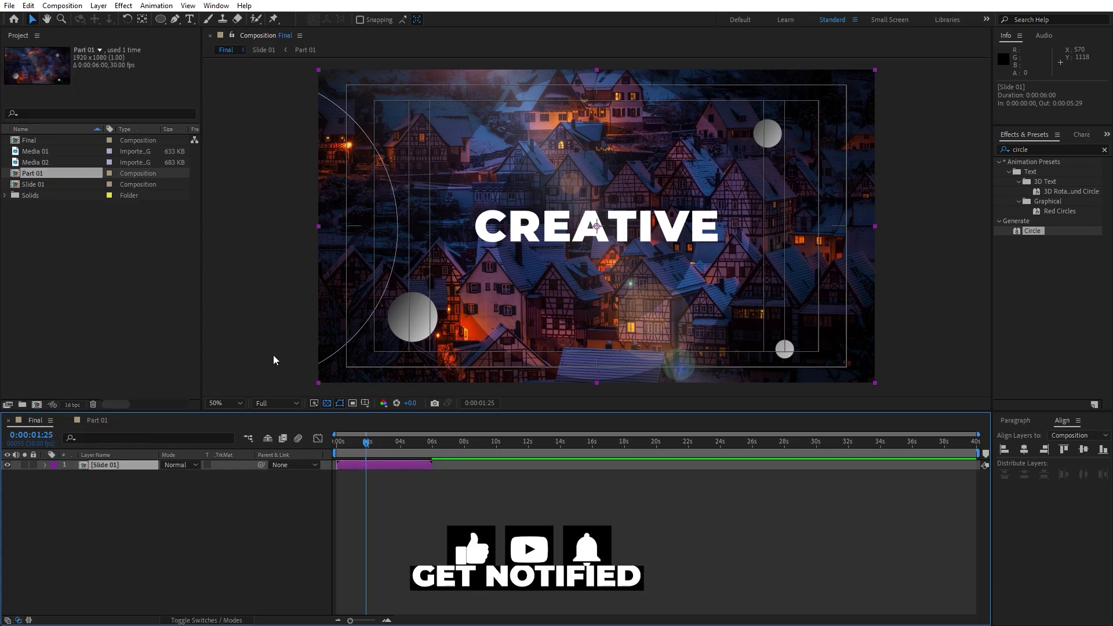
{"action": "left_click", "coordinate": [113, 464]}
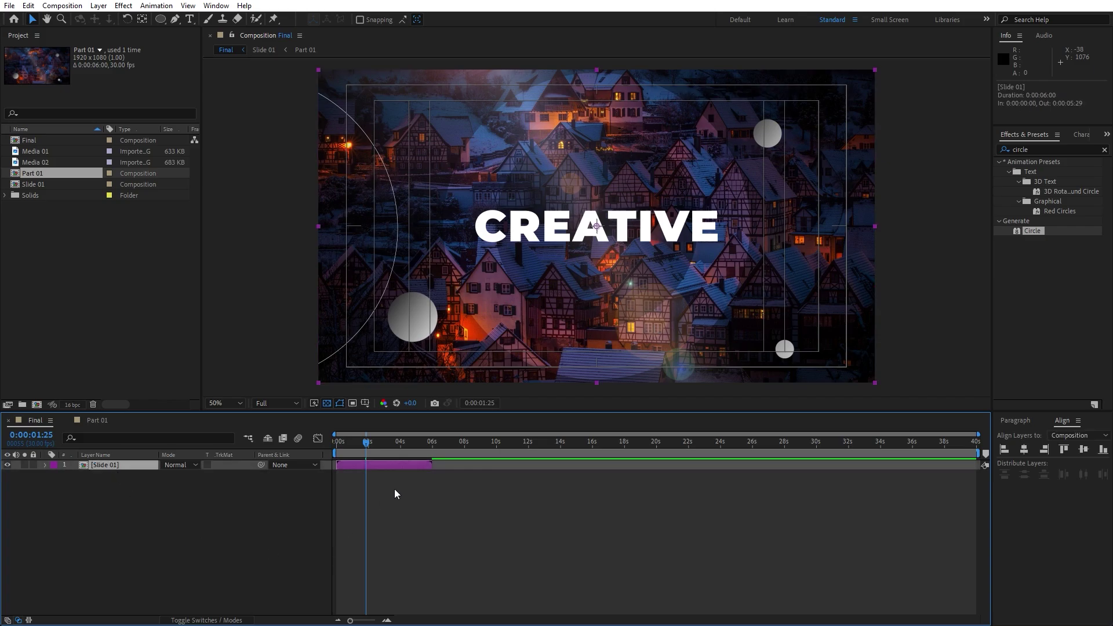
{"action": "key", "text": "ctrl+d"}
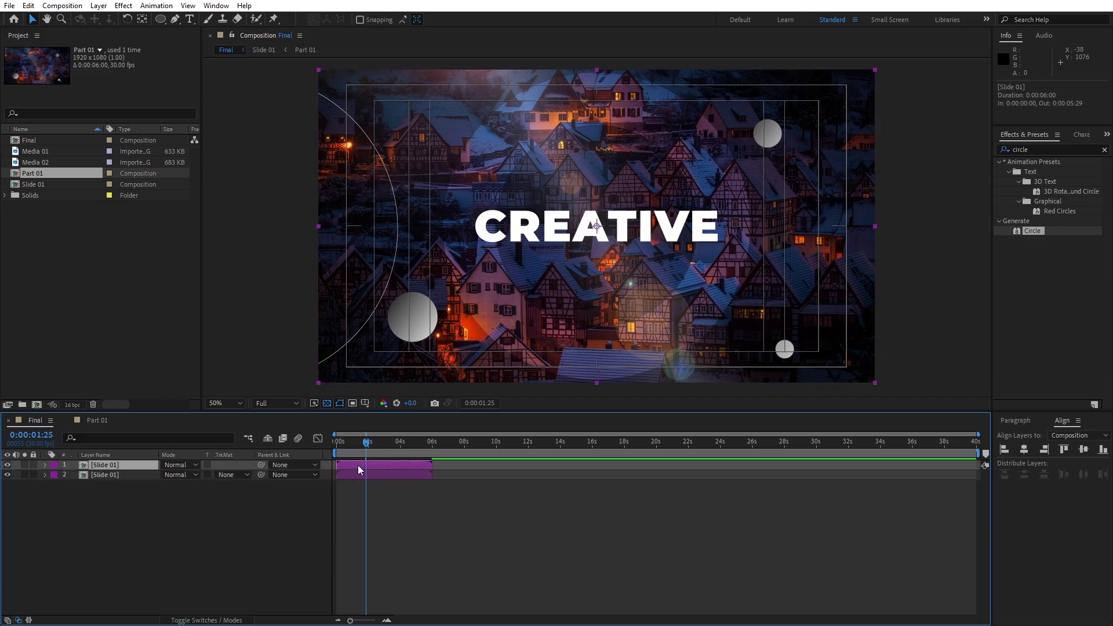
{"action": "left_click_drag", "start_coordinate": [358, 465], "coordinate": [422, 463]}
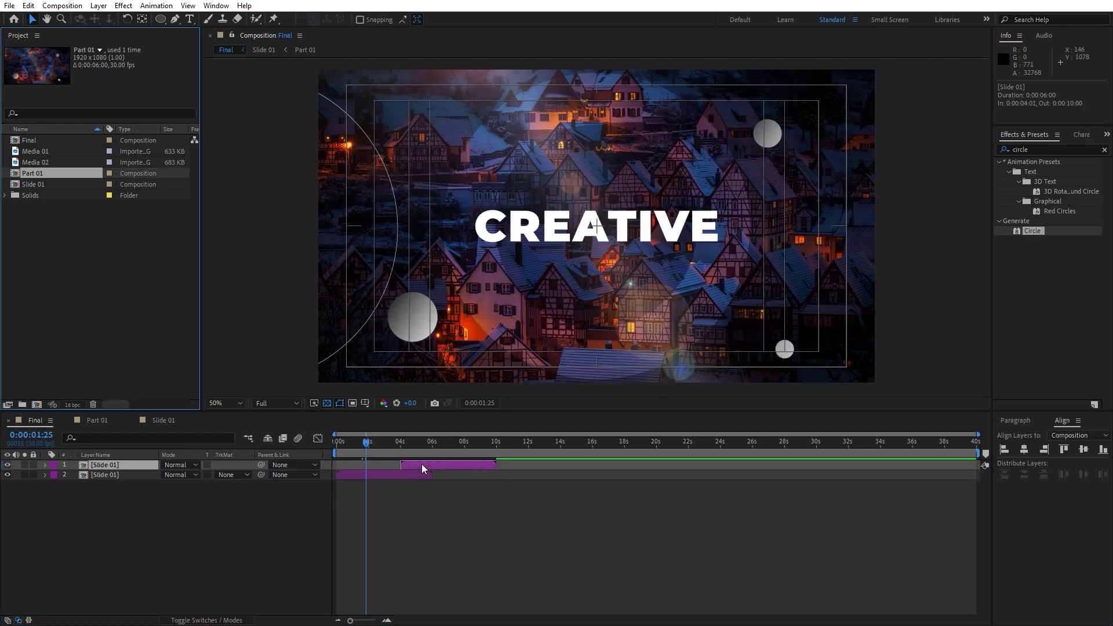
- Duplicate the Slide 01 and Part 01 compositions in the project
{"action": "left_click", "coordinate": [45, 185]}
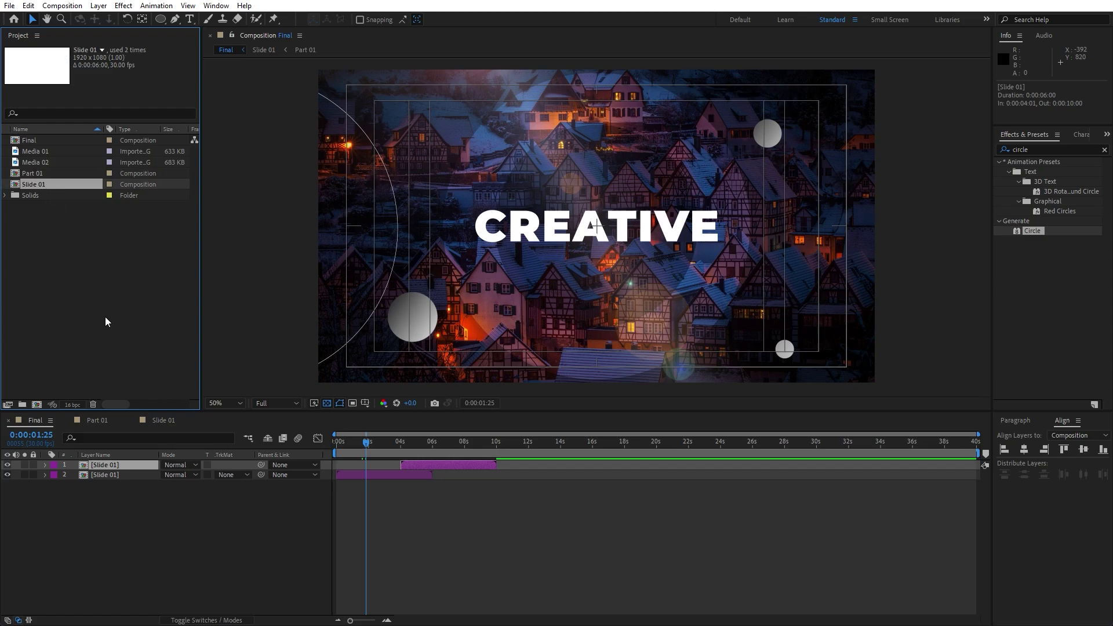
{"action": "key", "text": "ctrl+d"}
{"action": "key", "text": "Up"}
{"action": "key", "text": "Up"}
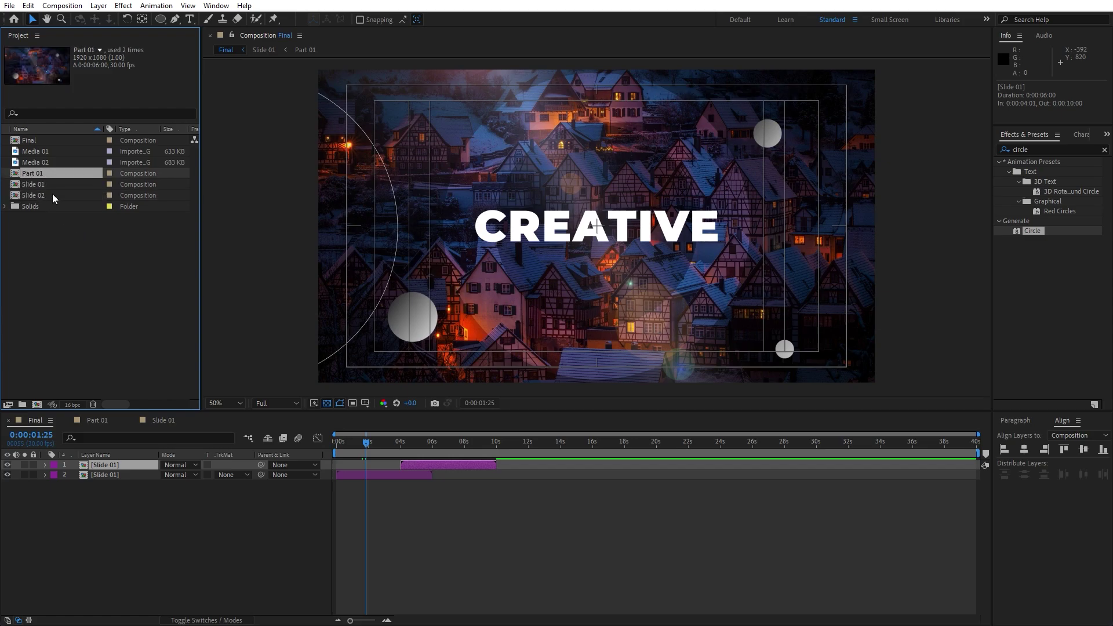
{"action": "key", "text": "ctrl+d"}
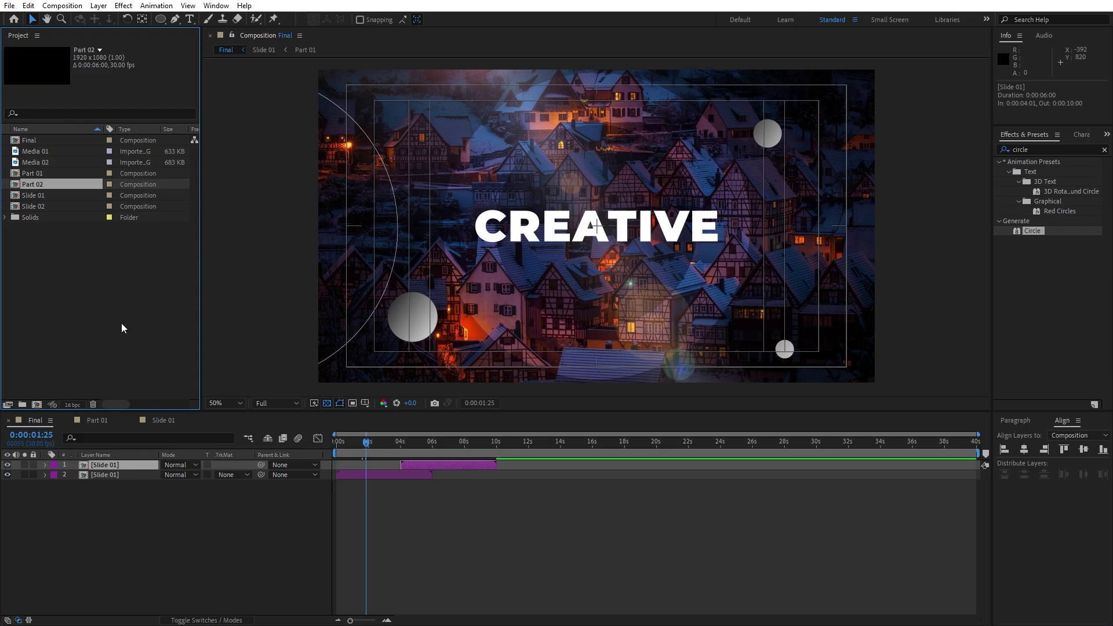
- Replace the source of the upper Slide 01 layer in Final with the Slide 02 composition
{"action": "left_click", "coordinate": [39, 206]}
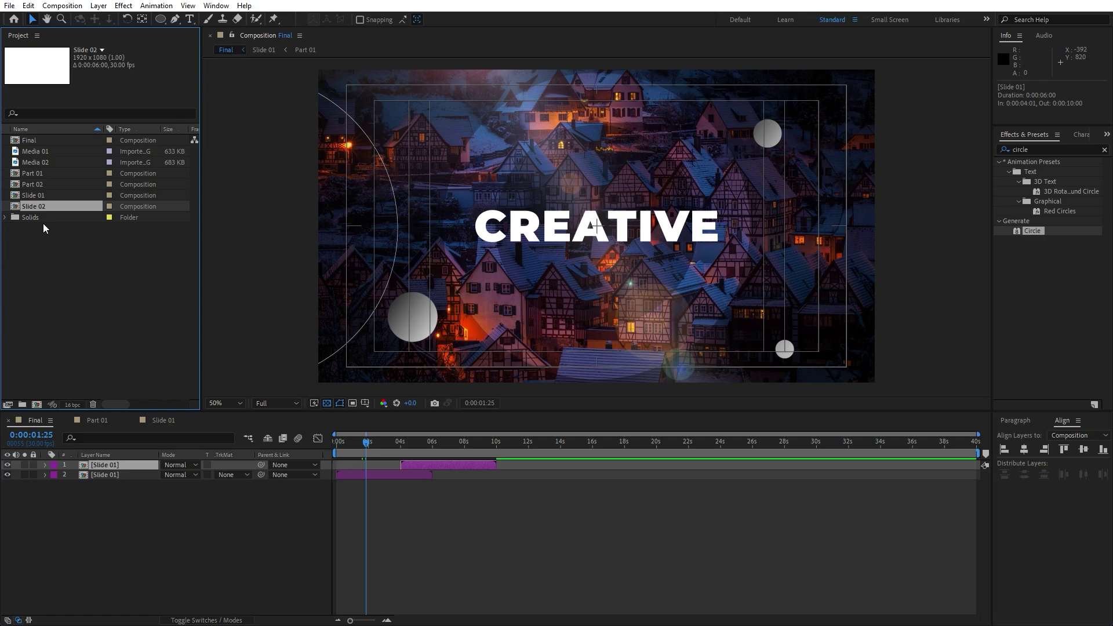
{"action": "left_click_drag", "start_coordinate": [37, 206], "coordinate": [122, 366]}
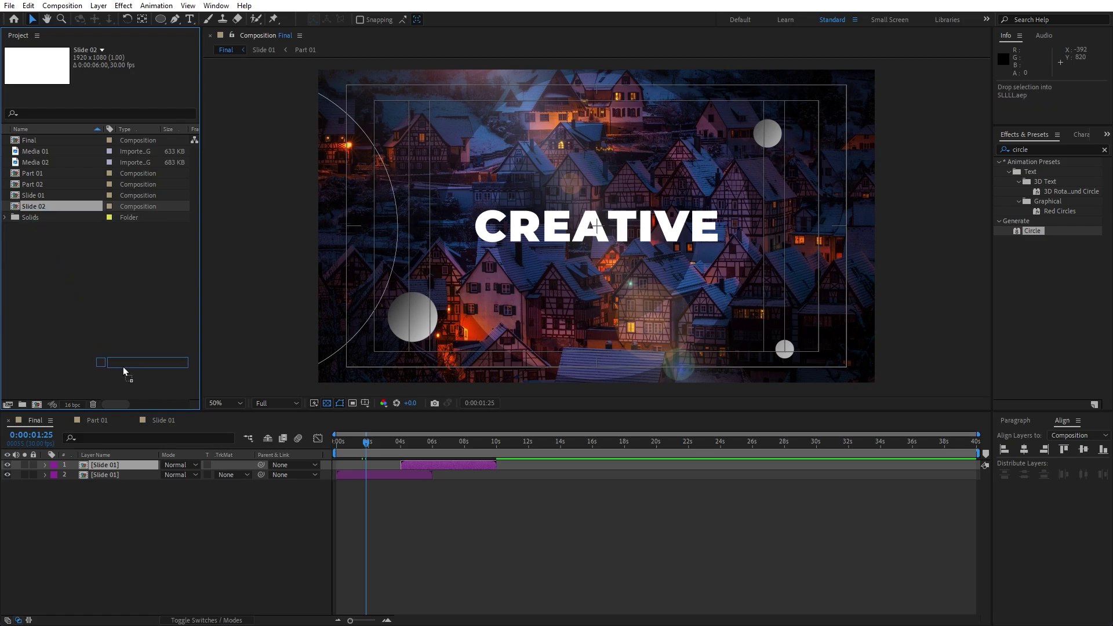
{"action": "left_click_drag", "start_coordinate": [115, 464], "coordinate": [113, 467]}
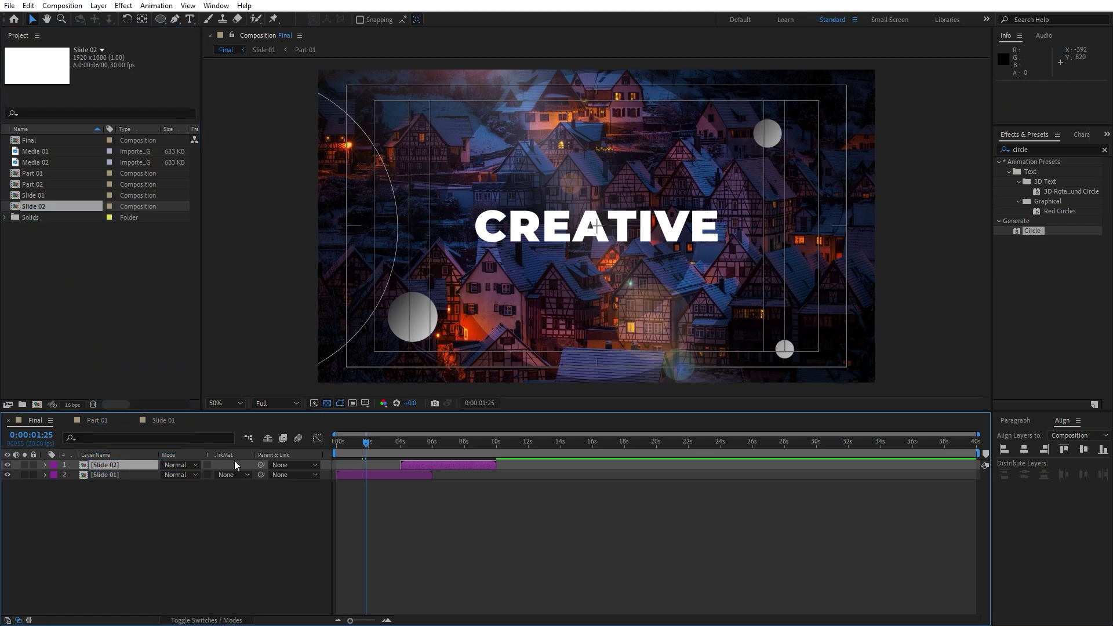
- Inside Slide 02, replace the Part 01 layer with the Part 02 composition and check the frame at 0:00:01:14
{"action": "double_click", "coordinate": [103, 464]}
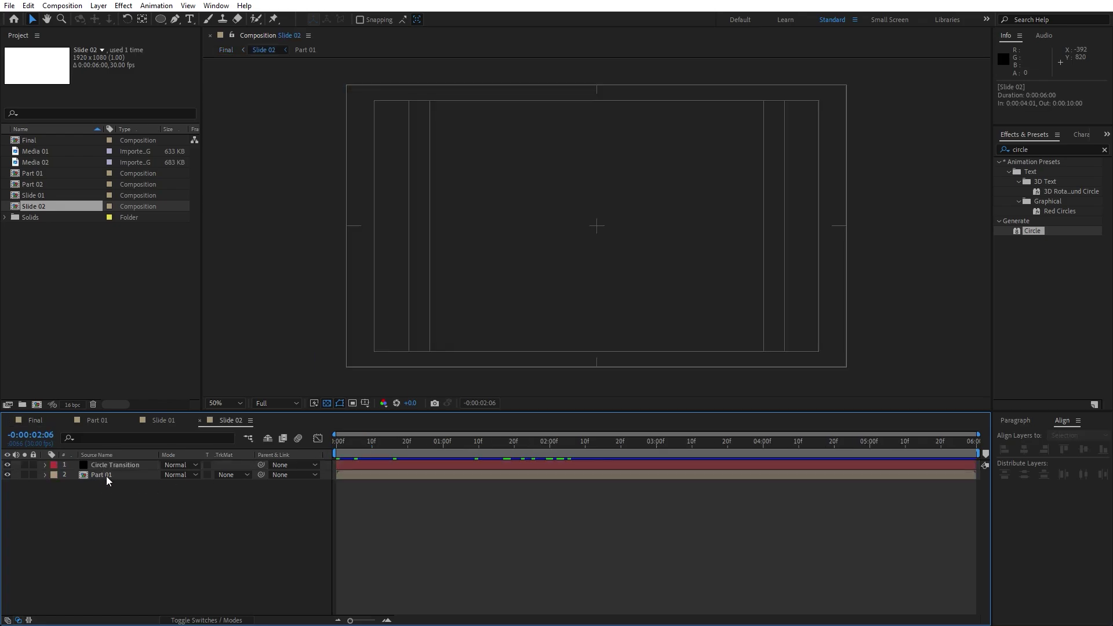
{"action": "left_click", "coordinate": [107, 475]}
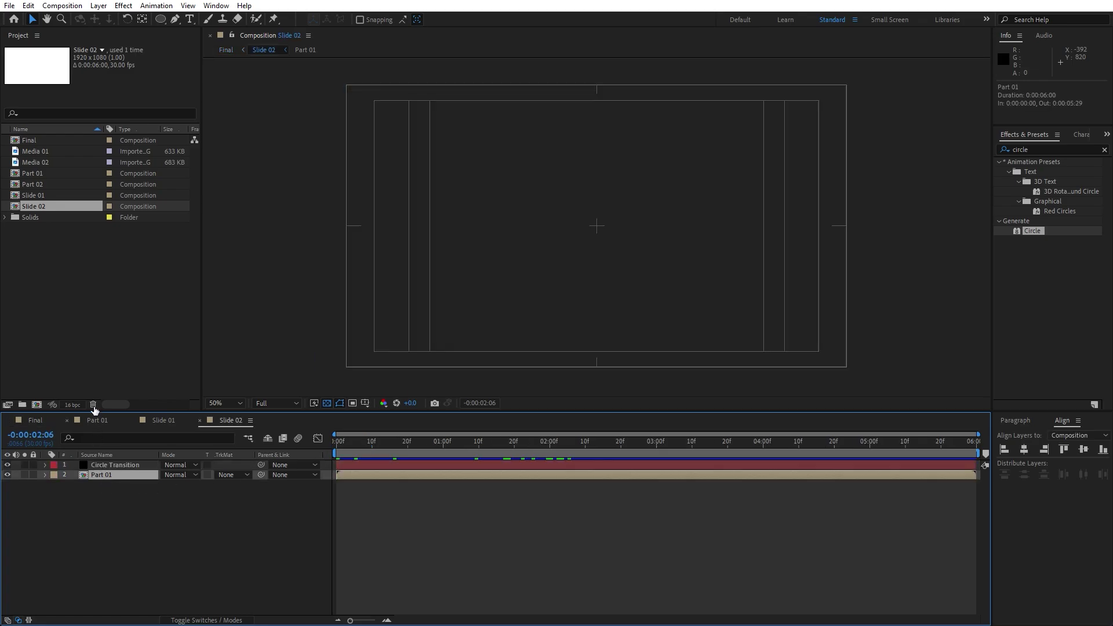
{"action": "left_click", "coordinate": [36, 185]}
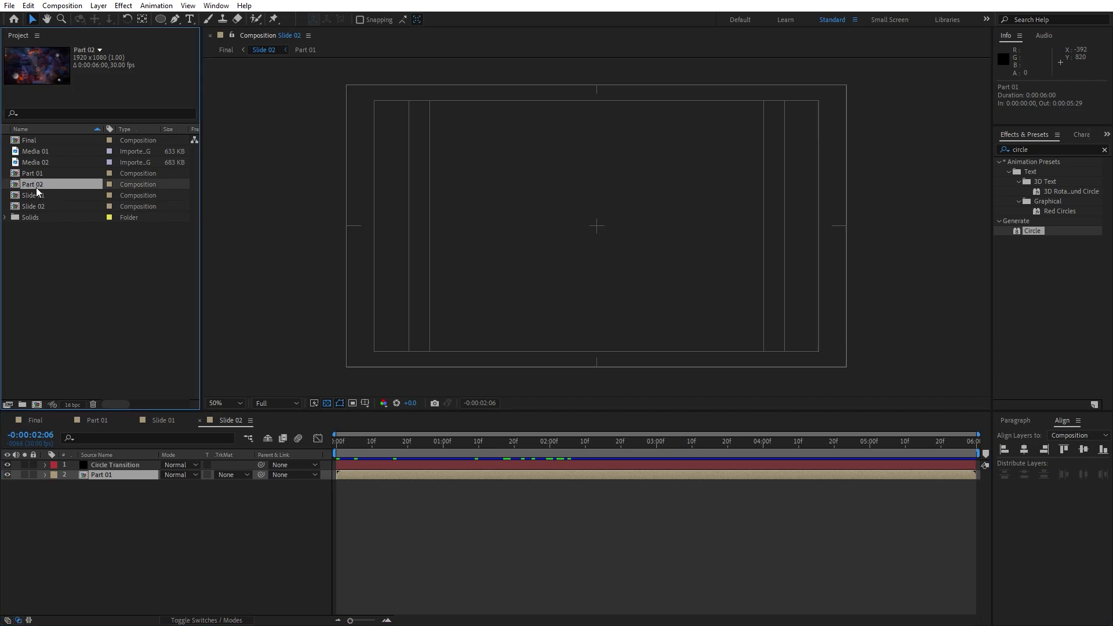
{"action": "left_click_drag", "start_coordinate": [33, 184], "coordinate": [116, 474]}
{"action": "left_click_drag", "start_coordinate": [342, 438], "coordinate": [493, 442]}
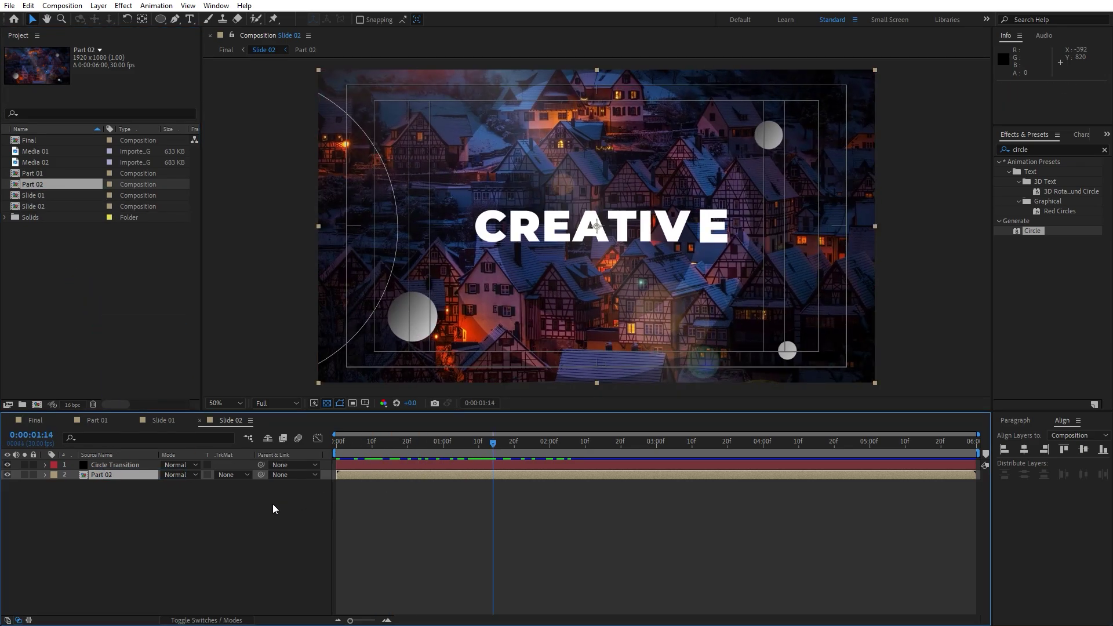
- Inside Part 02, replace the Media 01 background layer with the Media 02 image and preview the scene
{"action": "double_click", "coordinate": [113, 476]}
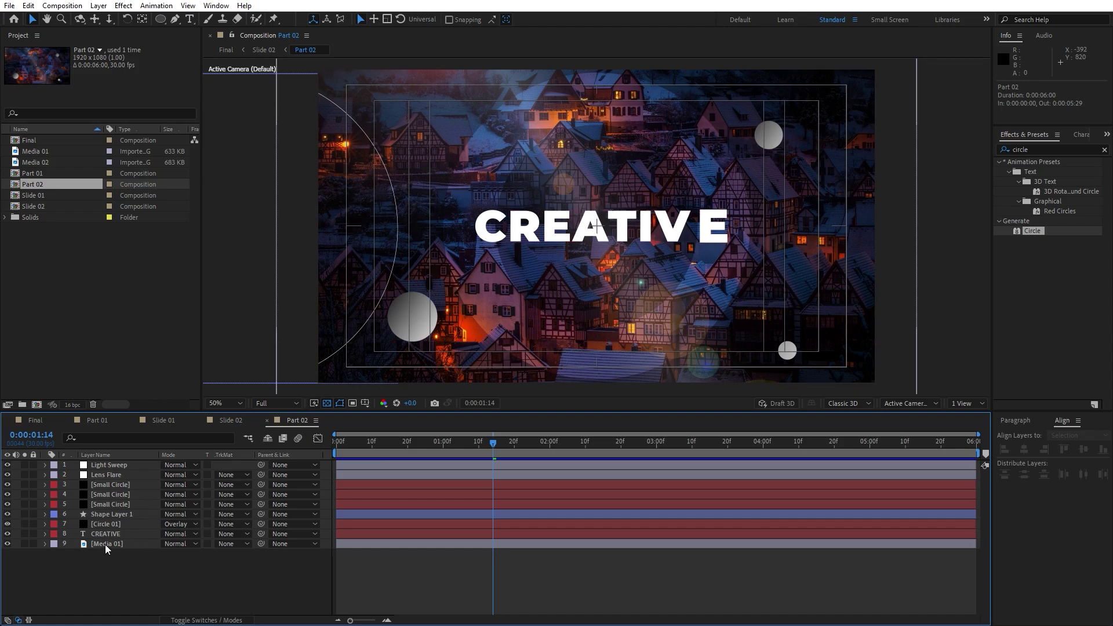
{"action": "left_click", "coordinate": [105, 544]}
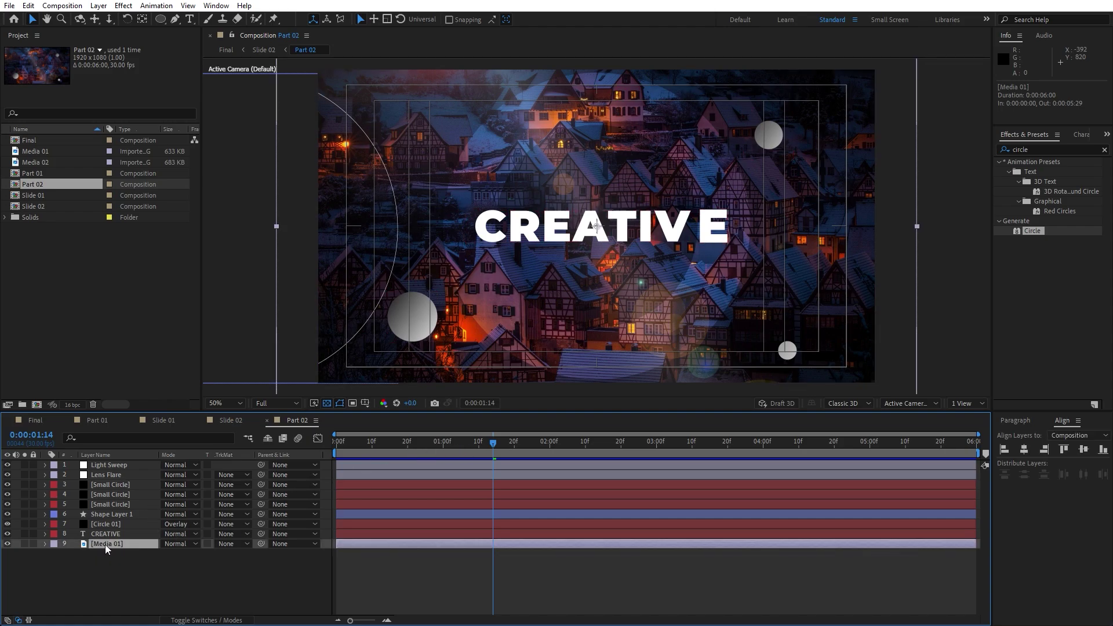
{"action": "left_click", "coordinate": [52, 163]}
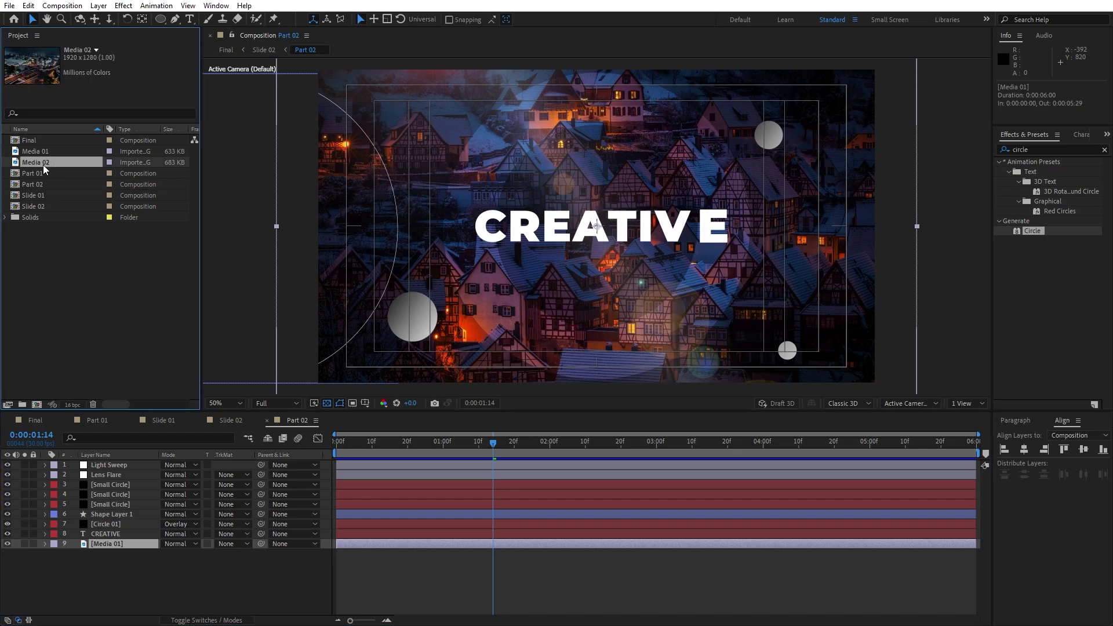
{"action": "left_click_drag", "start_coordinate": [40, 164], "coordinate": [134, 544]}
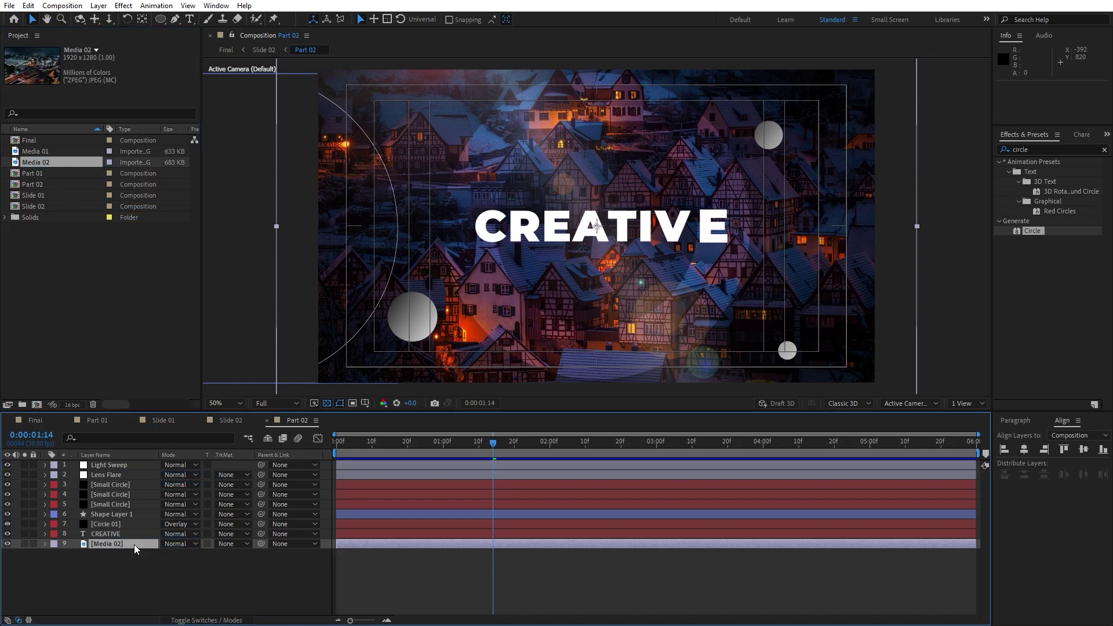
{"action": "left_click_drag", "start_coordinate": [380, 453], "coordinate": [431, 455]}
{"action": "key", "text": "space"}
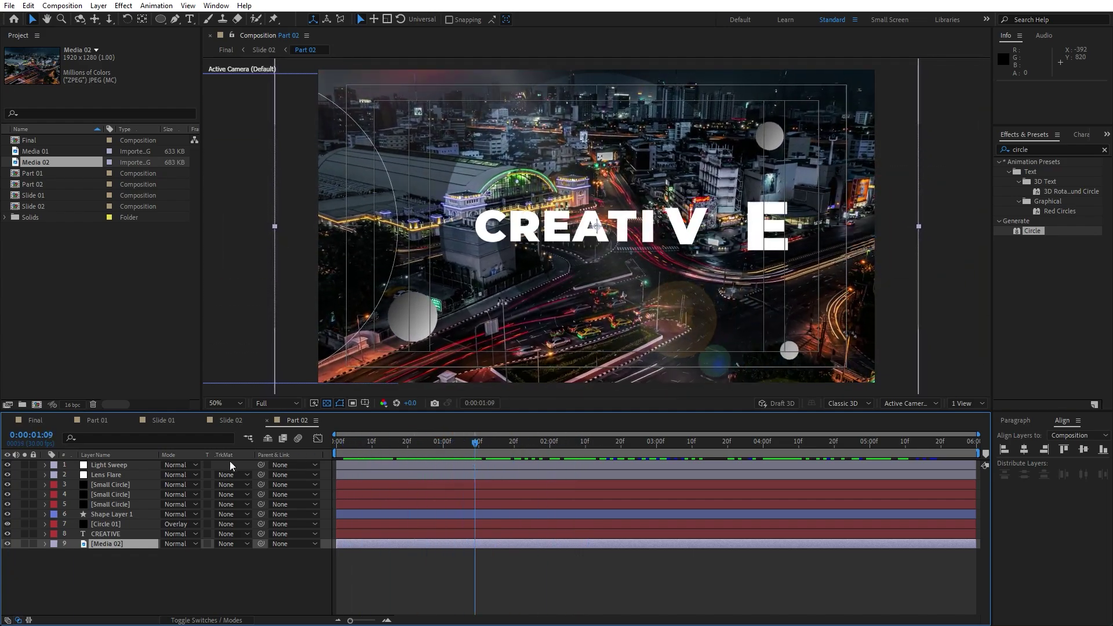
- Return to the Final composition and play back the transition from Slide 01 to Slide 02
{"action": "left_click", "coordinate": [35, 420]}
{"action": "mouse_move", "coordinate": [380, 444]}
{"action": "left_mouse_down"}
{"action": "mouse_move", "coordinate": [325, 453]}
{"action": "mouse_move", "coordinate": [364, 451]}
{"action": "left_mouse_up"}
{"action": "key", "text": "space"}
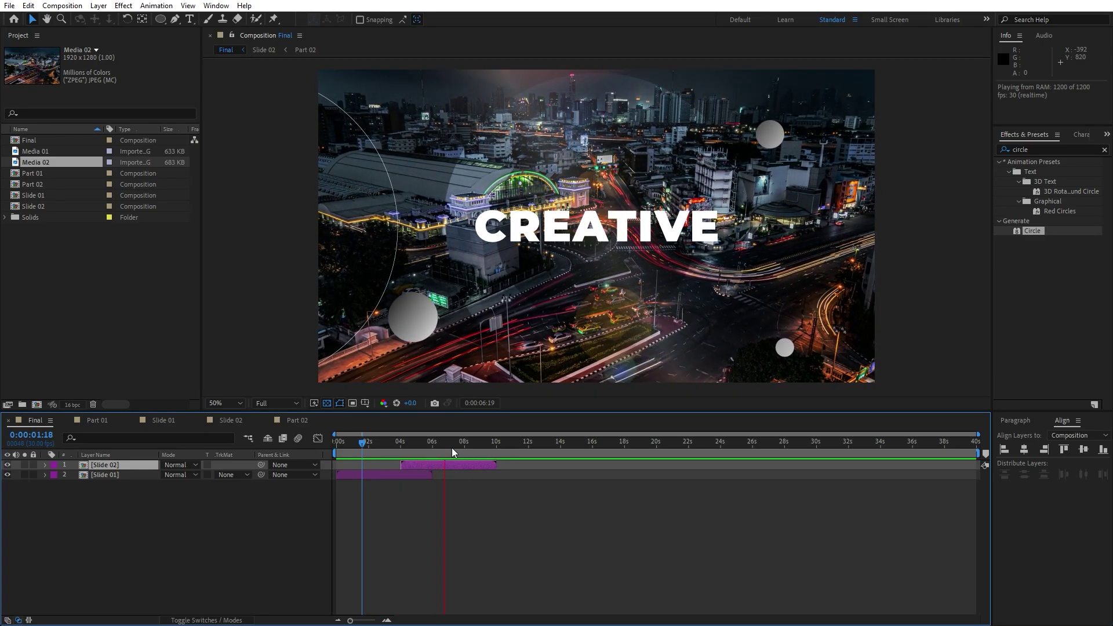
- Open Part 02 through Slide 02 and change its CREATIVE title text to MODERN
{"action": "left_click_drag", "start_coordinate": [367, 447], "coordinate": [423, 446]}
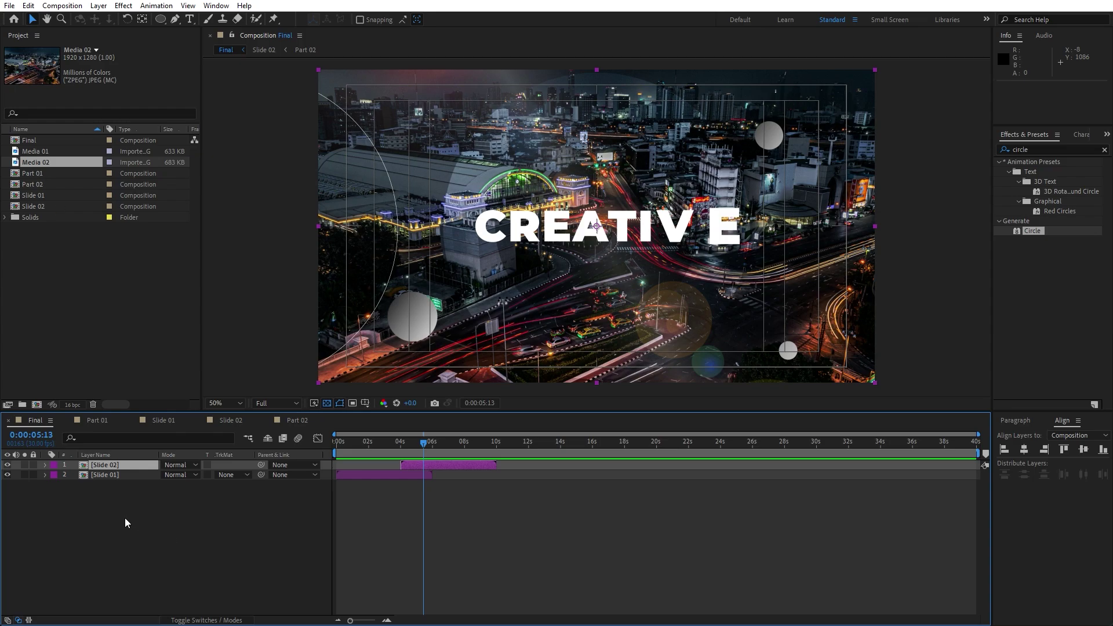
{"action": "double_click", "coordinate": [105, 466]}
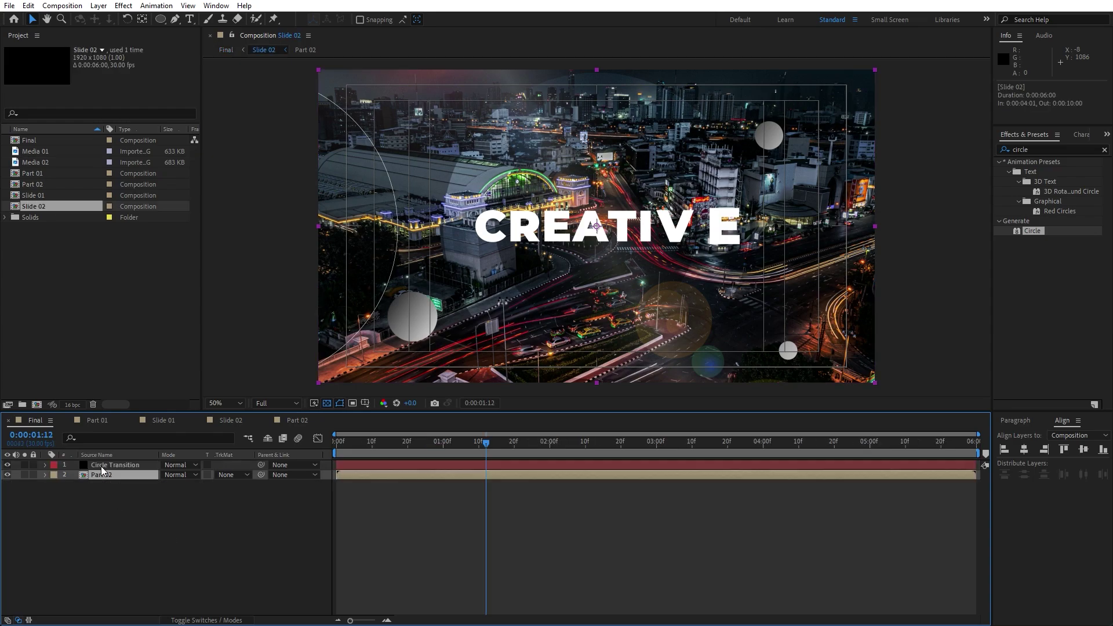
{"action": "double_click", "coordinate": [101, 476]}
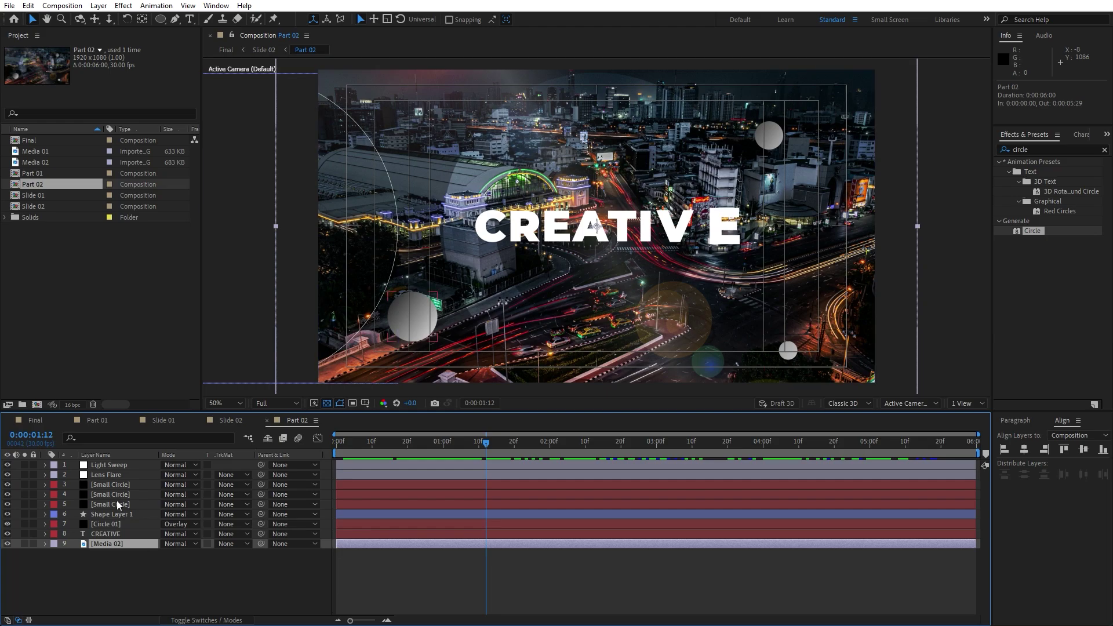
{"action": "mouse_move", "coordinate": [464, 451]}
{"action": "left_mouse_down"}
{"action": "mouse_move", "coordinate": [447, 451]}
{"action": "mouse_move", "coordinate": [475, 451]}
{"action": "left_mouse_up"}
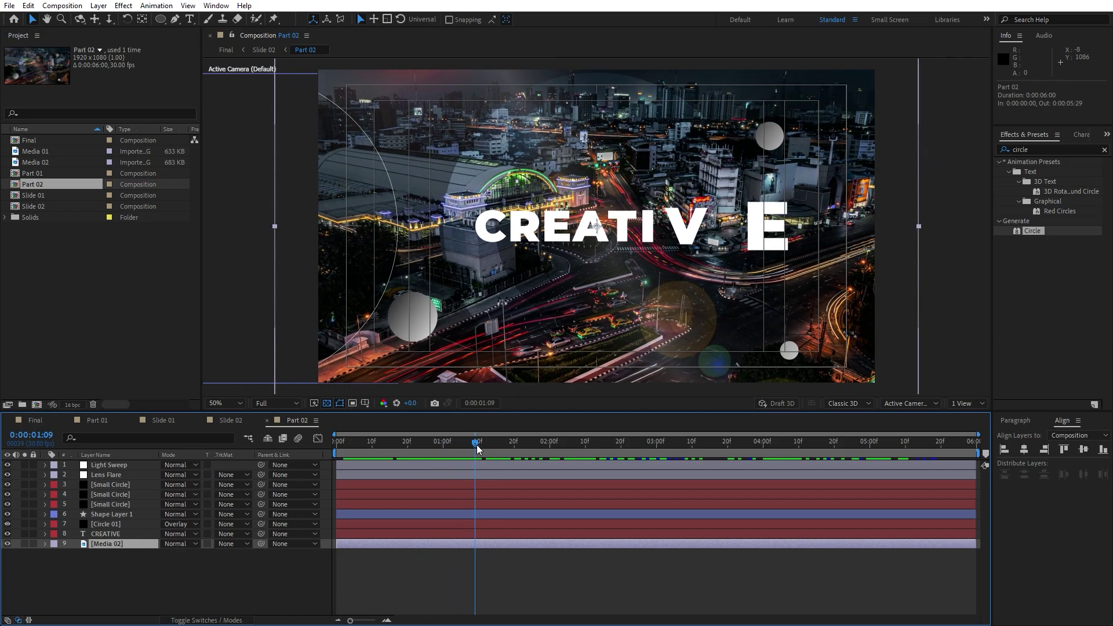
{"action": "double_click", "coordinate": [115, 535]}
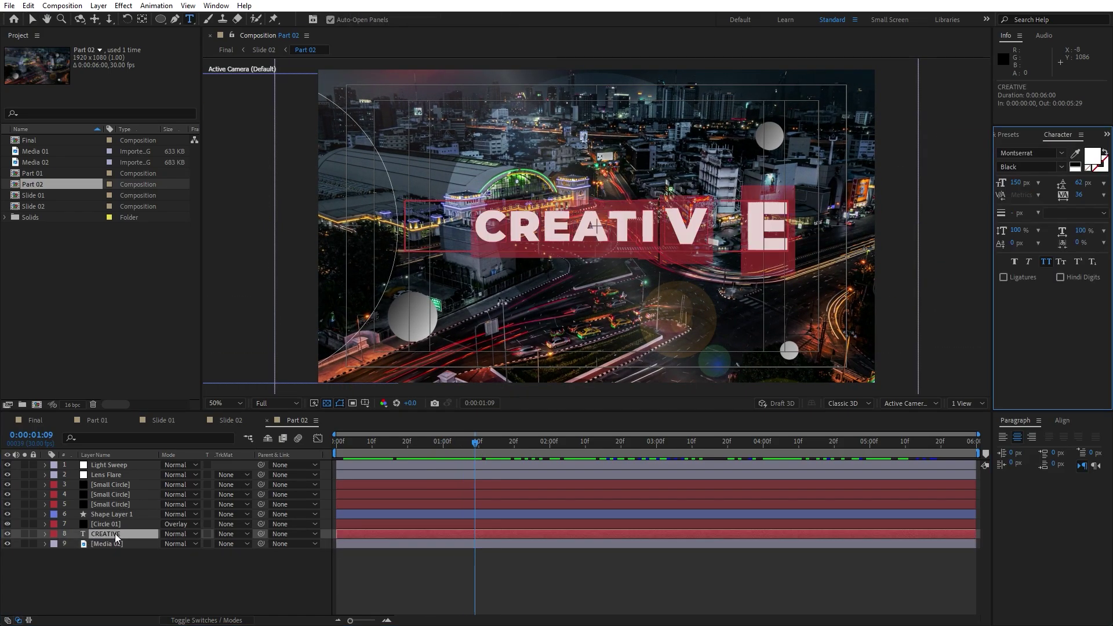
{"action": "type", "text": "MODEN"}
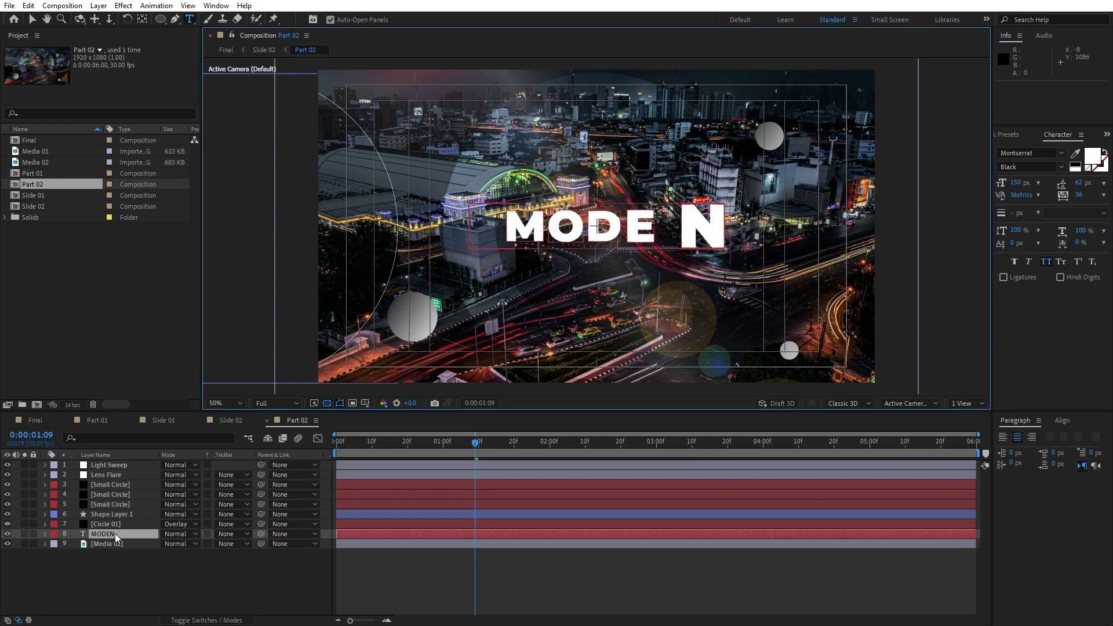
{"action": "key", "text": "BackSpace"}
{"action": "type", "text": "RN"}
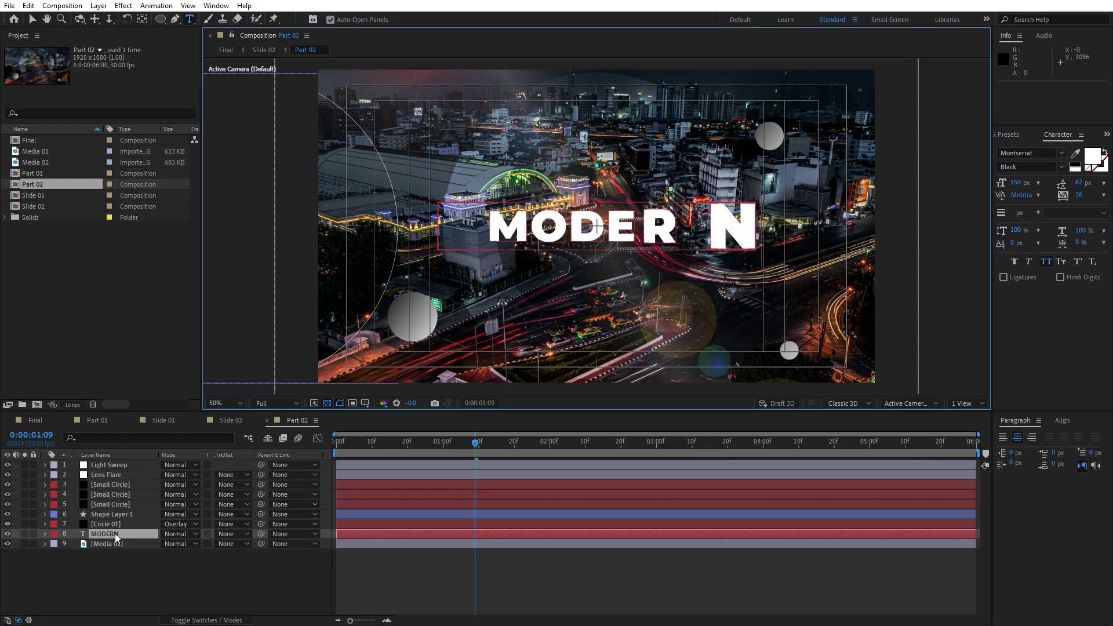
{"action": "left_click", "coordinate": [128, 577]}
- Return to Final and play back both slides repeatedly to review the title animations and circle transitions
{"action": "left_click", "coordinate": [36, 421]}
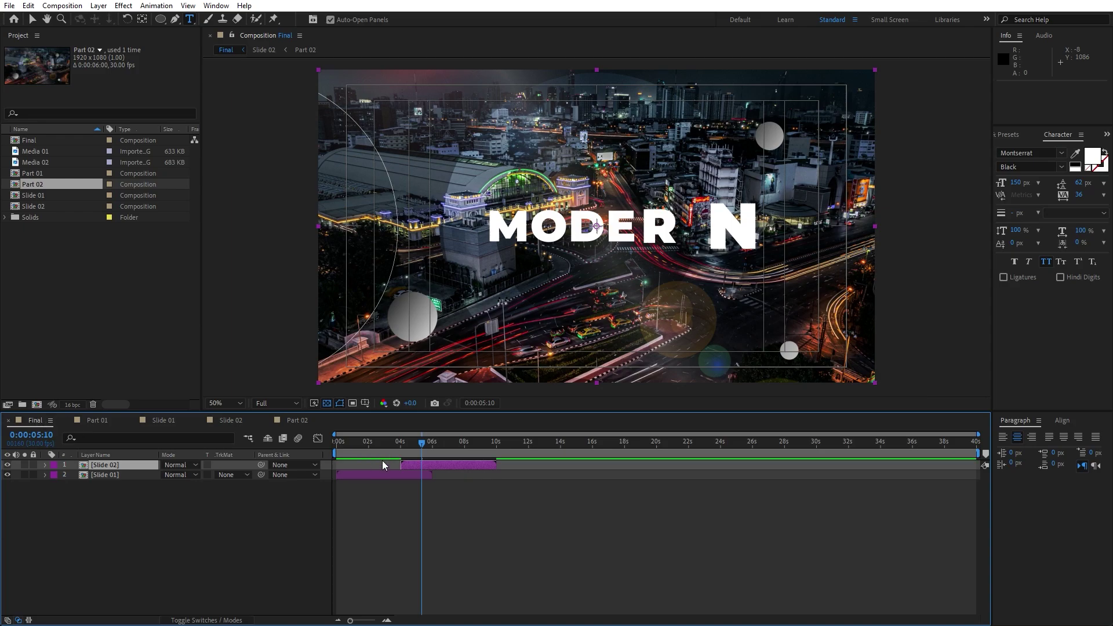
{"action": "mouse_move", "coordinate": [364, 446]}
{"action": "left_mouse_down"}
{"action": "mouse_move", "coordinate": [342, 448]}
{"action": "mouse_move", "coordinate": [467, 444]}
{"action": "mouse_move", "coordinate": [343, 446]}
{"action": "left_mouse_up"}
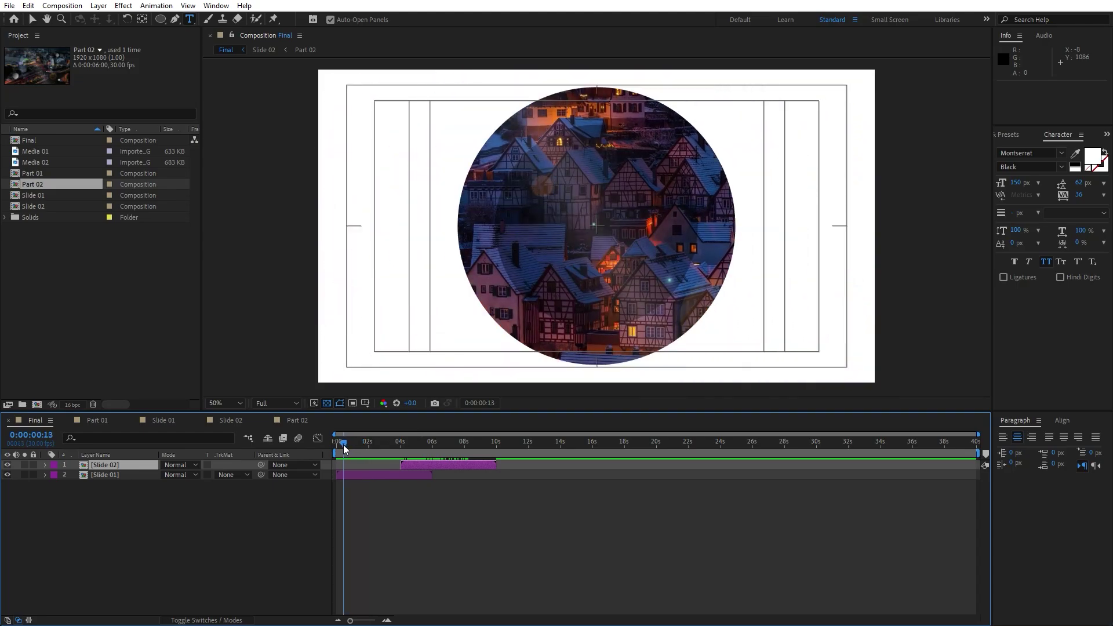
{"action": "key", "text": "space"}
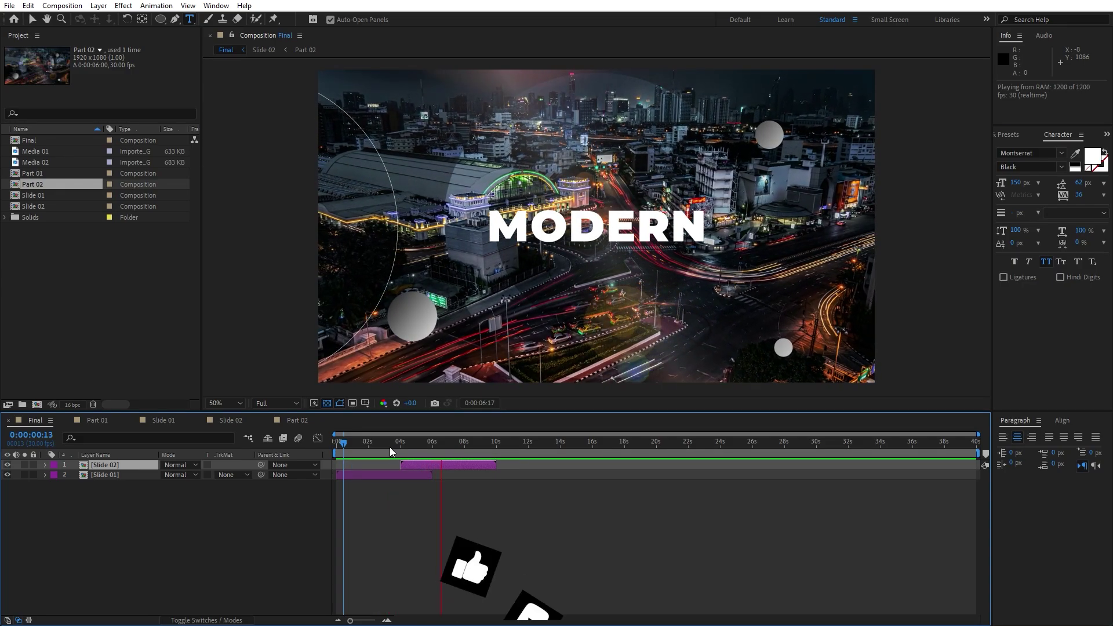
{"action": "left_click_drag", "start_coordinate": [390, 447], "coordinate": [371, 447]}
{"action": "key", "text": "space"}
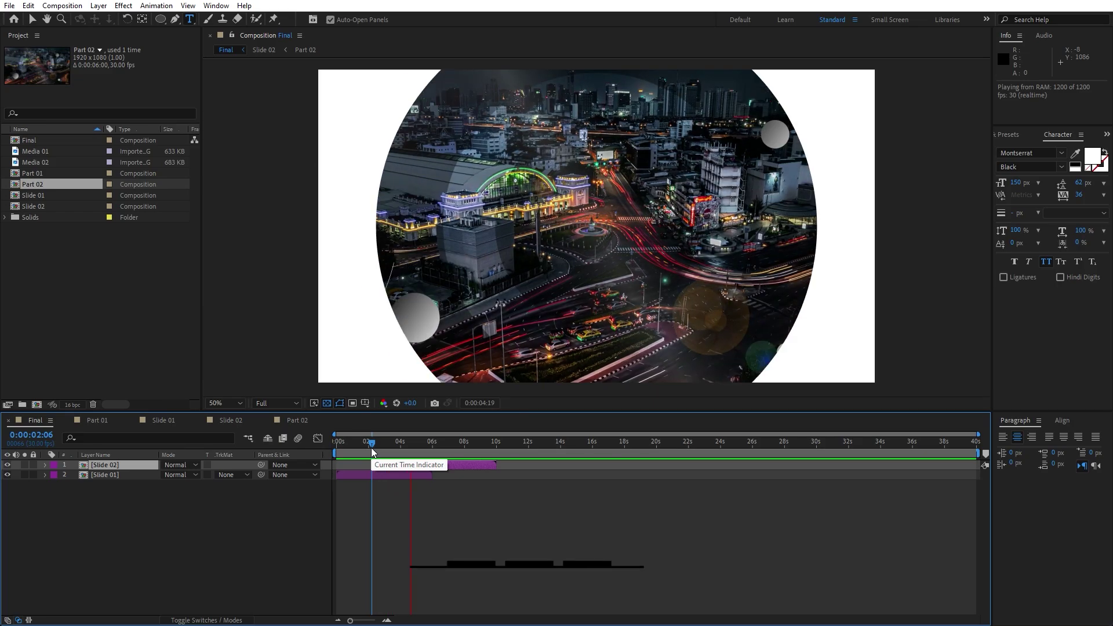
{"action": "mouse_move", "coordinate": [371, 446]}
{"action": "left_mouse_down"}
{"action": "mouse_move", "coordinate": [453, 444]}
{"action": "mouse_move", "coordinate": [343, 449]}
{"action": "mouse_move", "coordinate": [368, 449]}
{"action": "left_mouse_up"}
{"action": "key", "text": "space"}
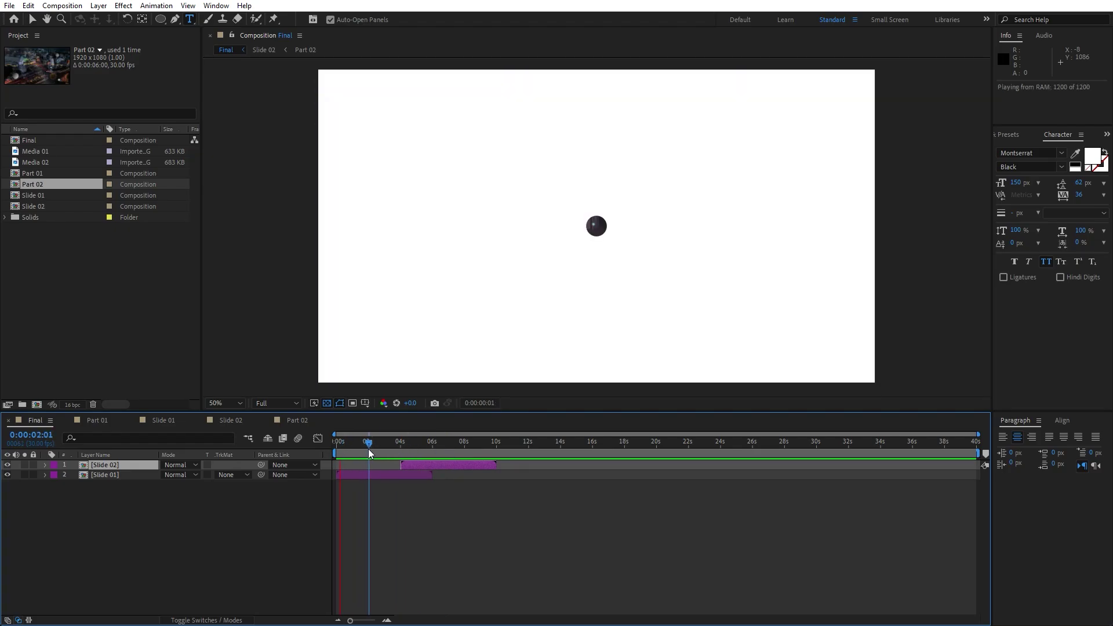